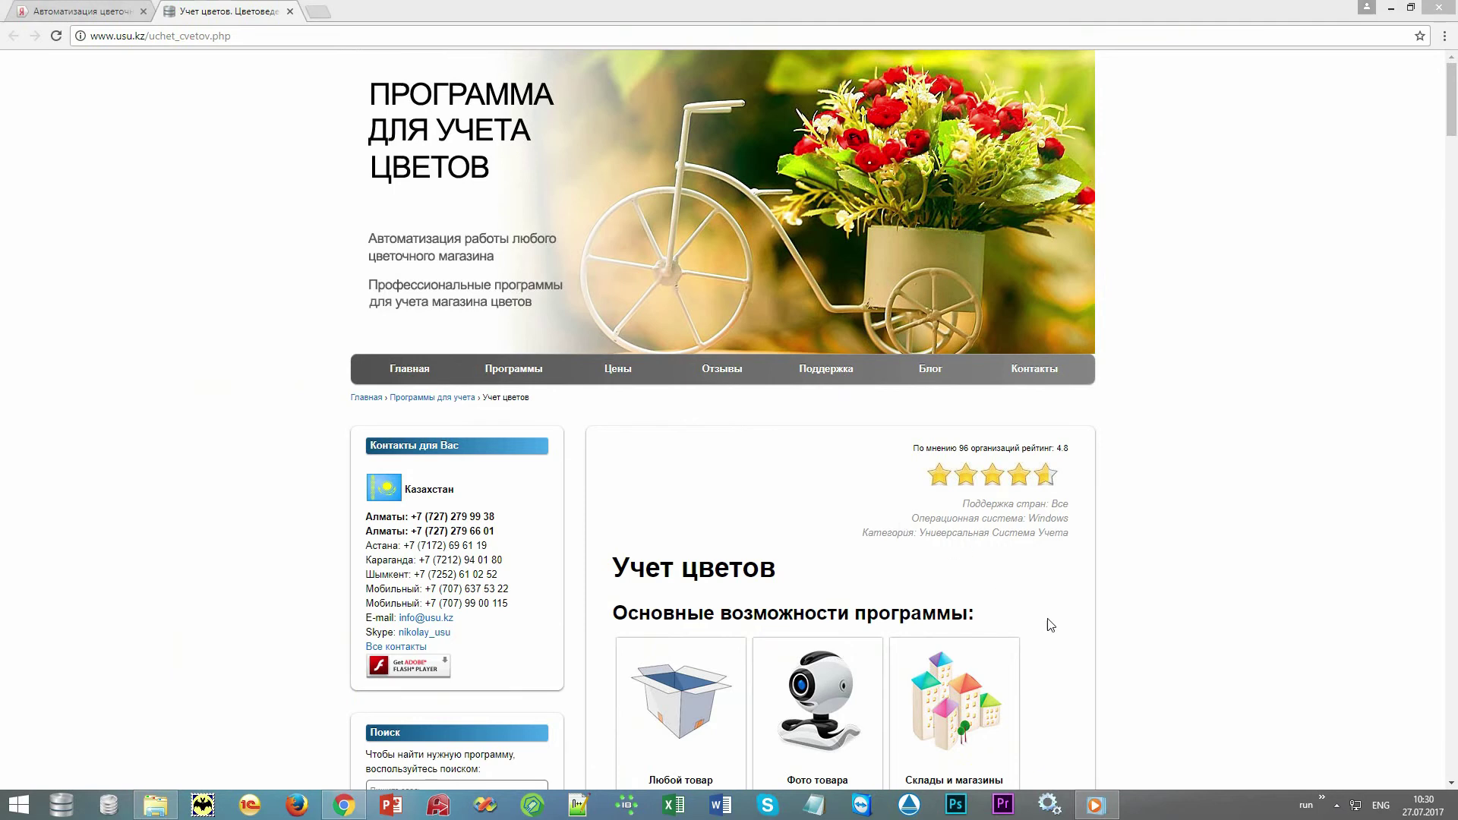
Look through the main features of the flower accounting program on its web page.
{"action": "scroll", "coordinate": [1052, 626], "scroll_direction": "down", "scroll_amount": 5}
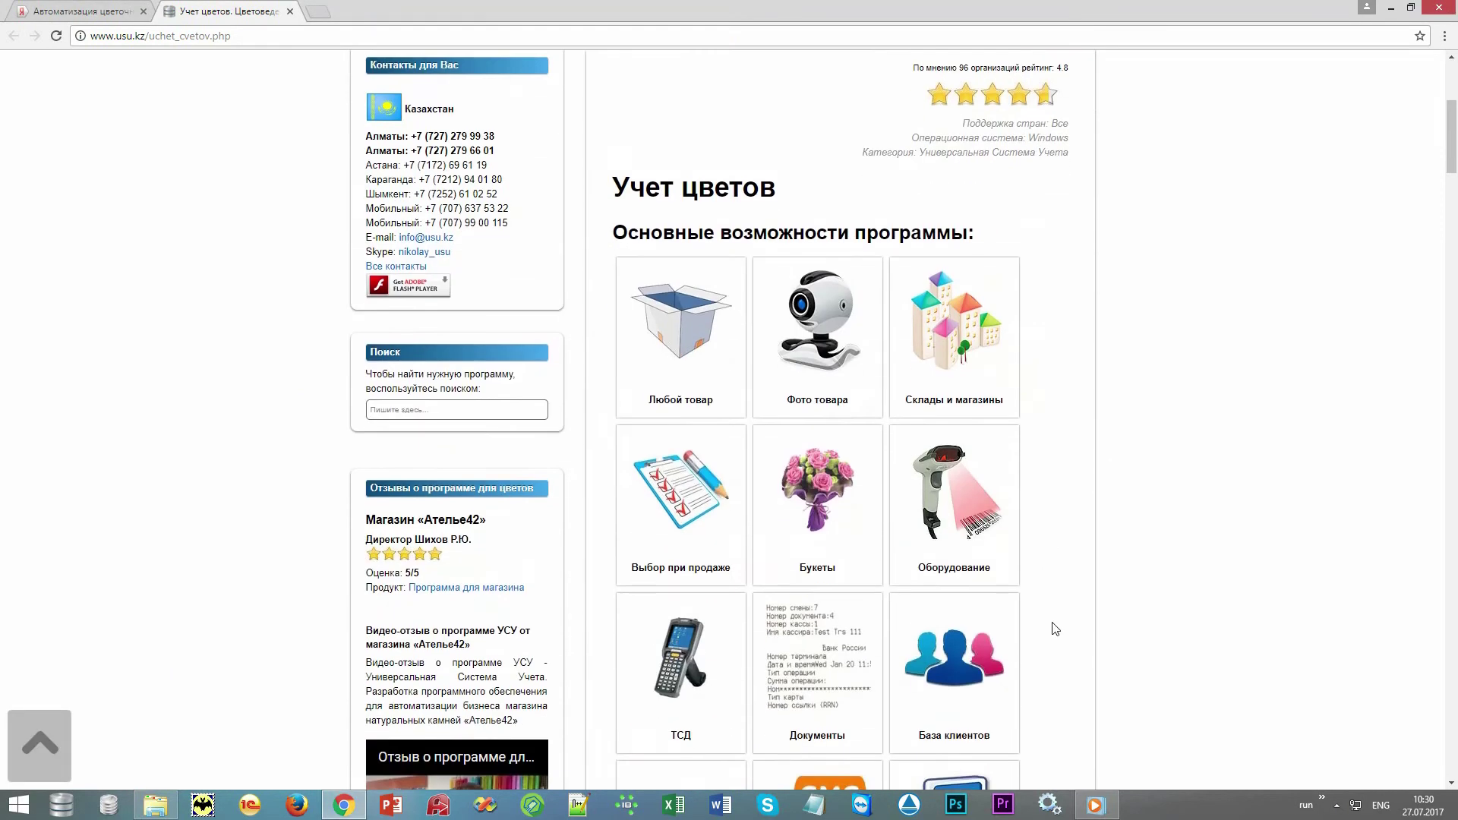
{"action": "scroll", "coordinate": [1055, 628], "scroll_direction": "down", "scroll_amount": 2}
{"action": "scroll", "coordinate": [1056, 629], "scroll_direction": "down", "scroll_amount": 2}
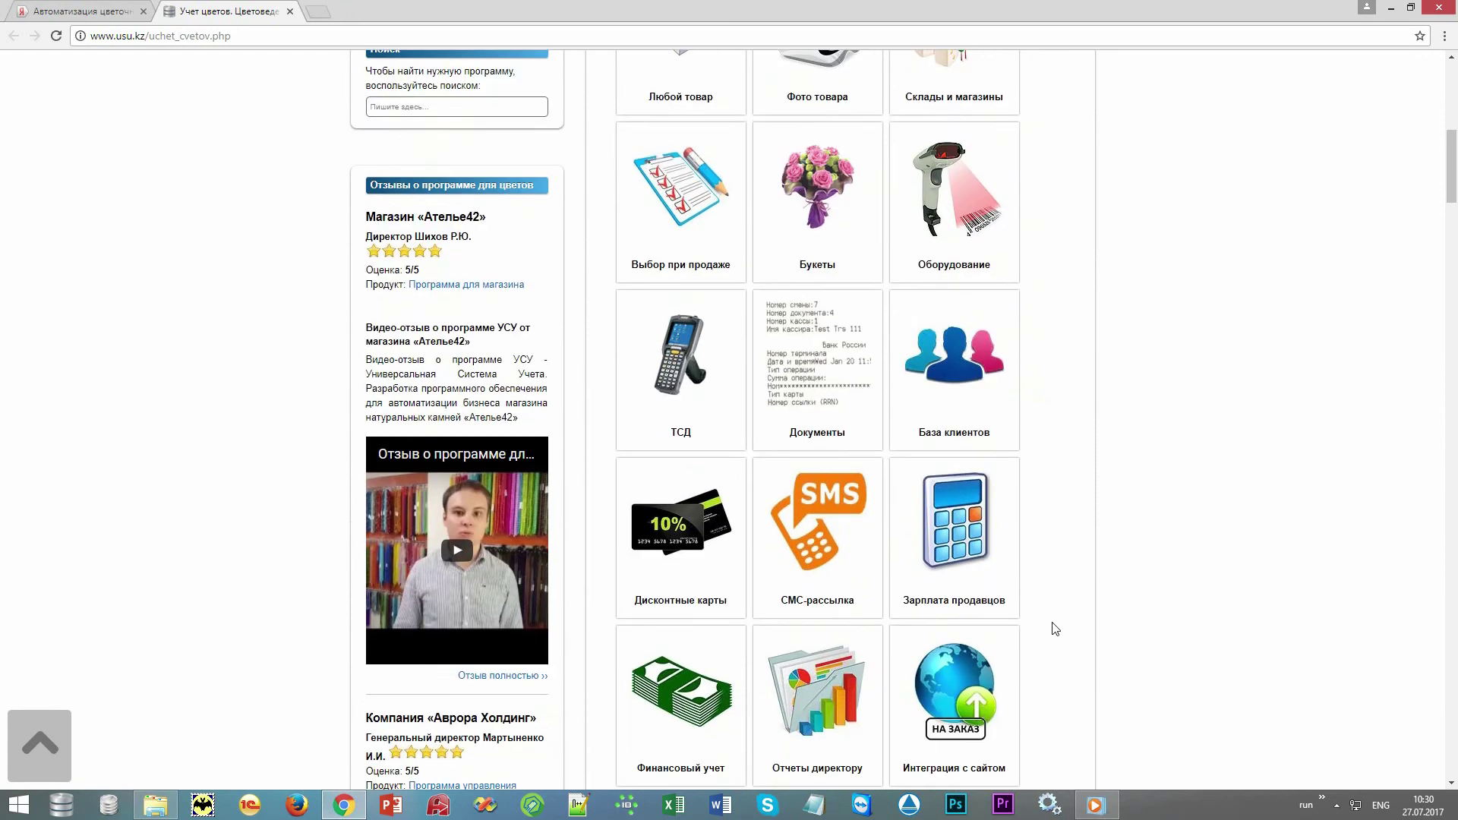
{"action": "scroll", "coordinate": [1055, 629], "scroll_direction": "down", "scroll_amount": 3}
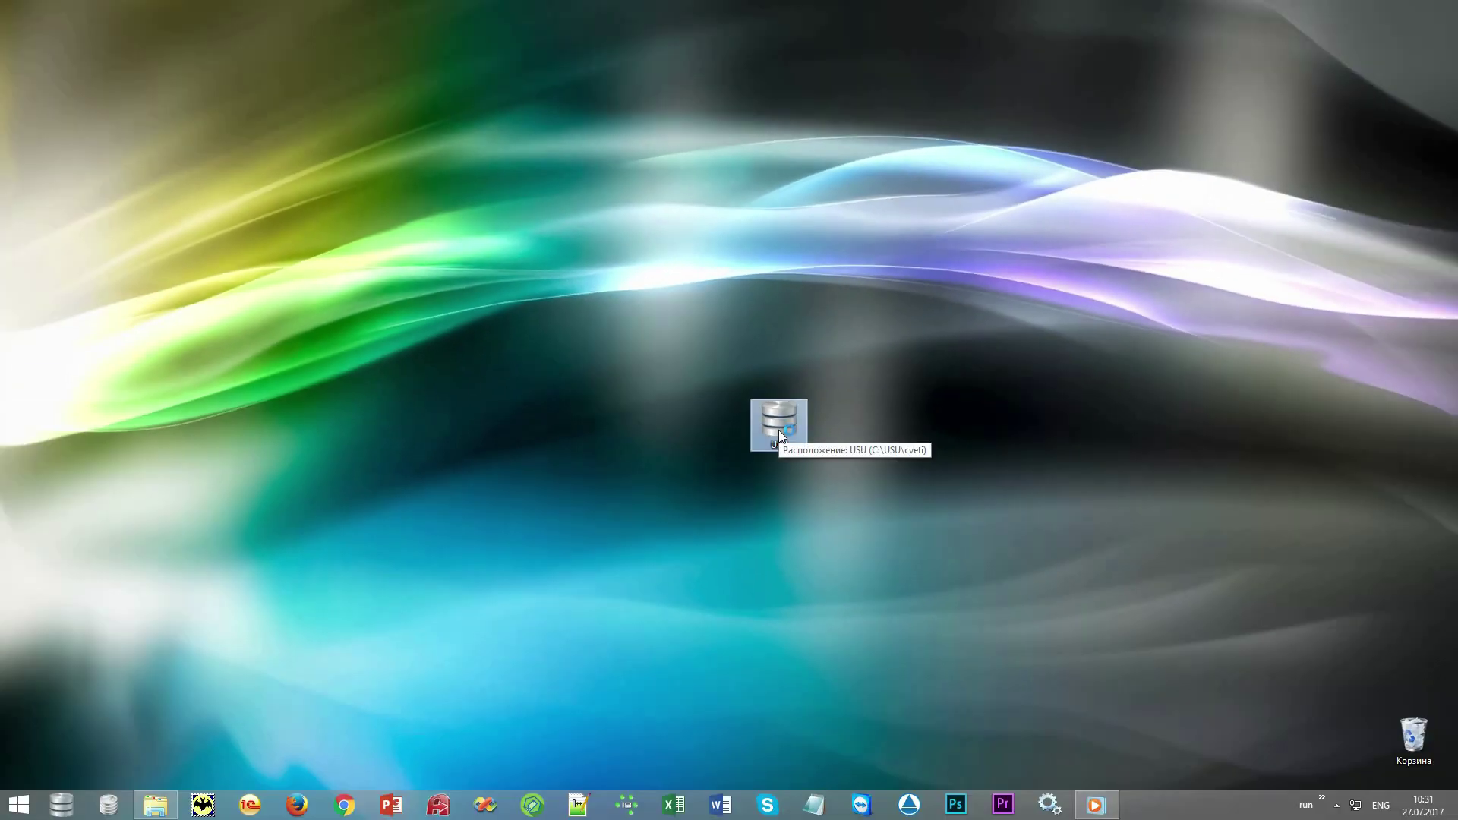
Launch USU from the desktop and log in with the username, the account password and the role MAIN.
{"action": "double_click", "coordinate": [780, 435]}
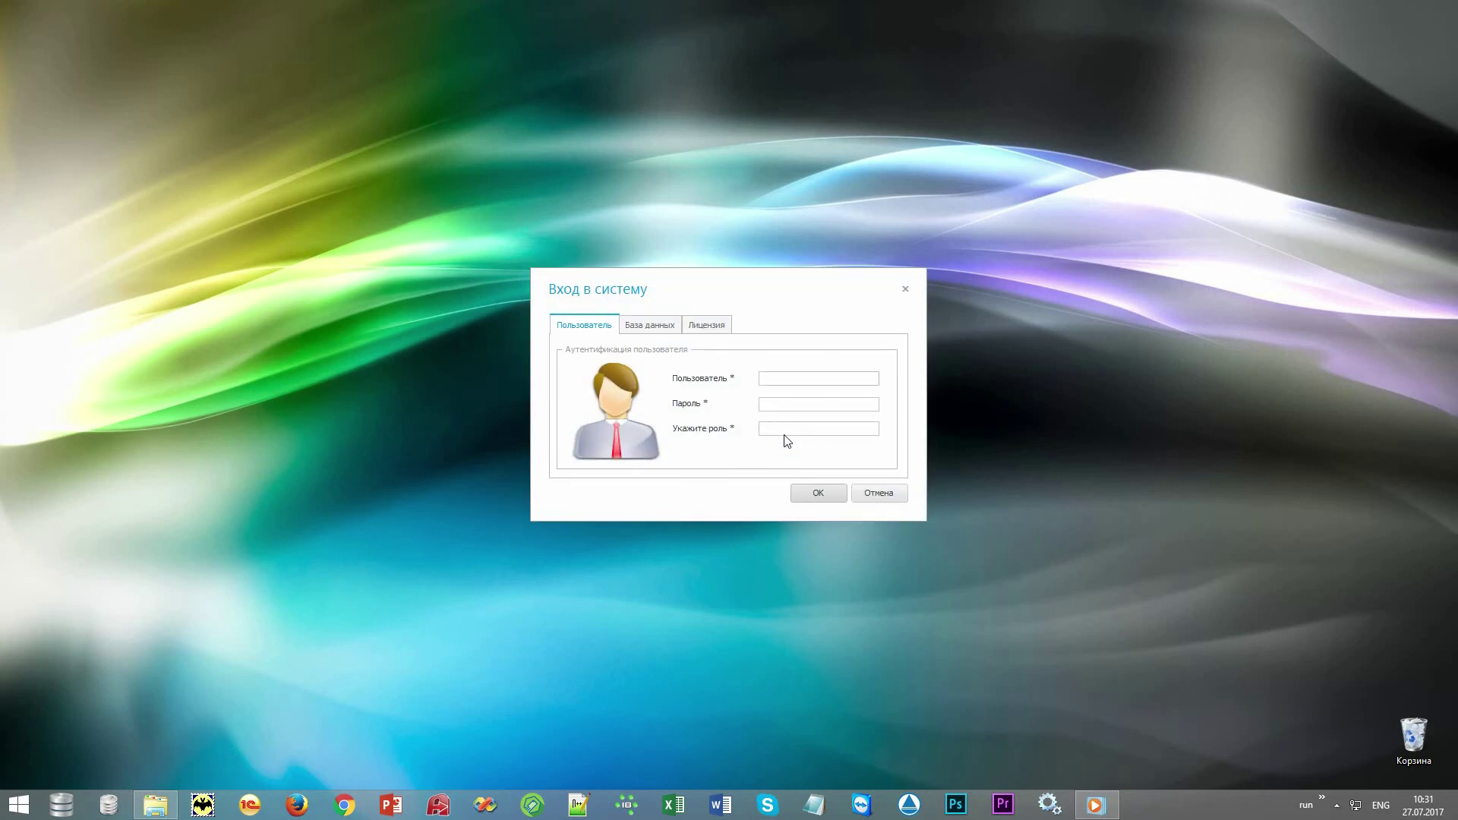
{"action": "type", "text": "NIKOLAY"}
{"action": "key", "text": "Tab"}
{"action": "type", "text": "*"}
{"action": "key", "text": "Tab"}
{"action": "type", "text": "MAIN"}
{"action": "left_click", "coordinate": [813, 501]}
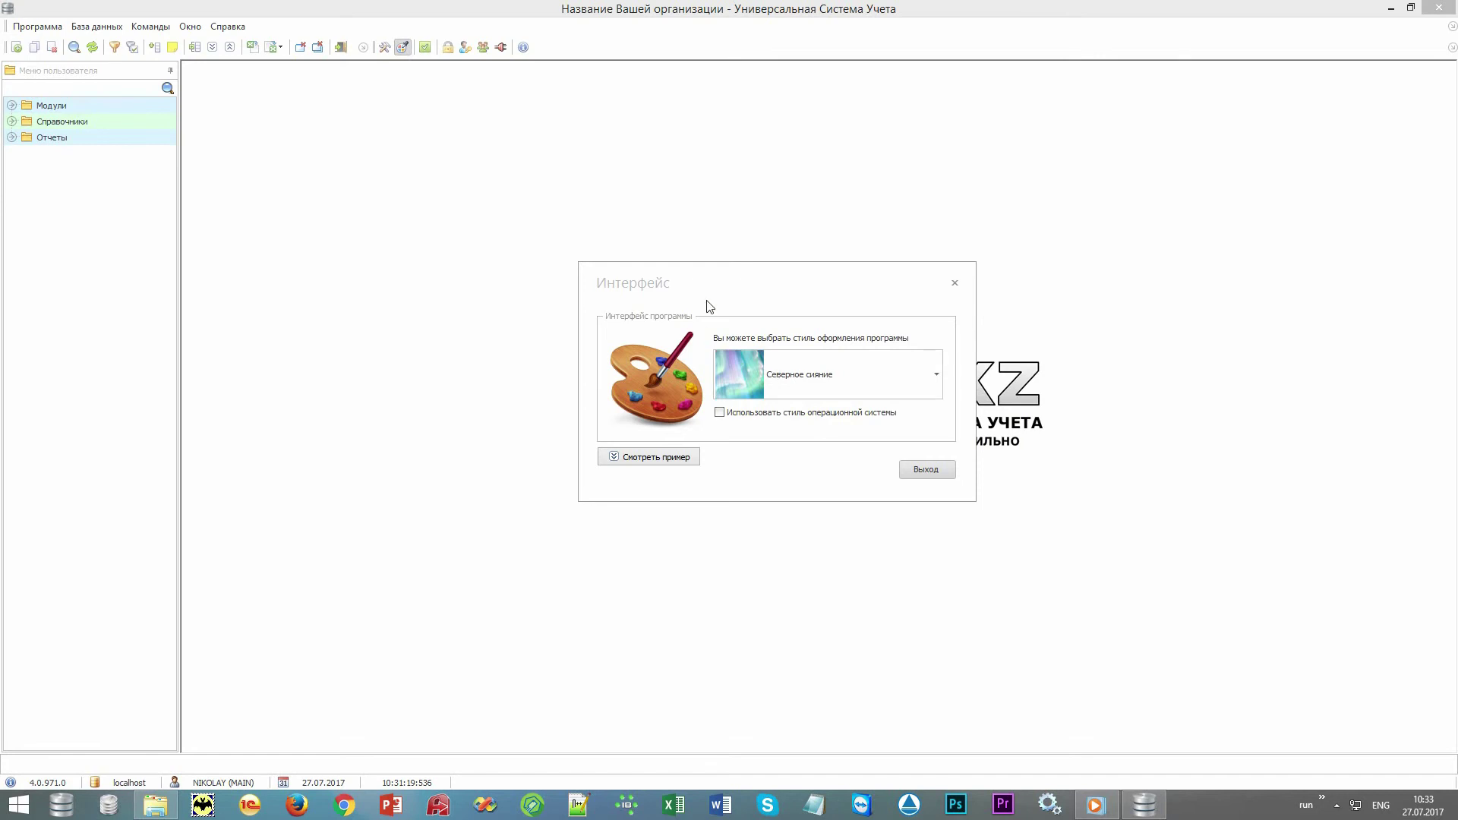
Try the Тельняшка interface style for the program.
{"action": "left_click", "coordinate": [936, 376]}
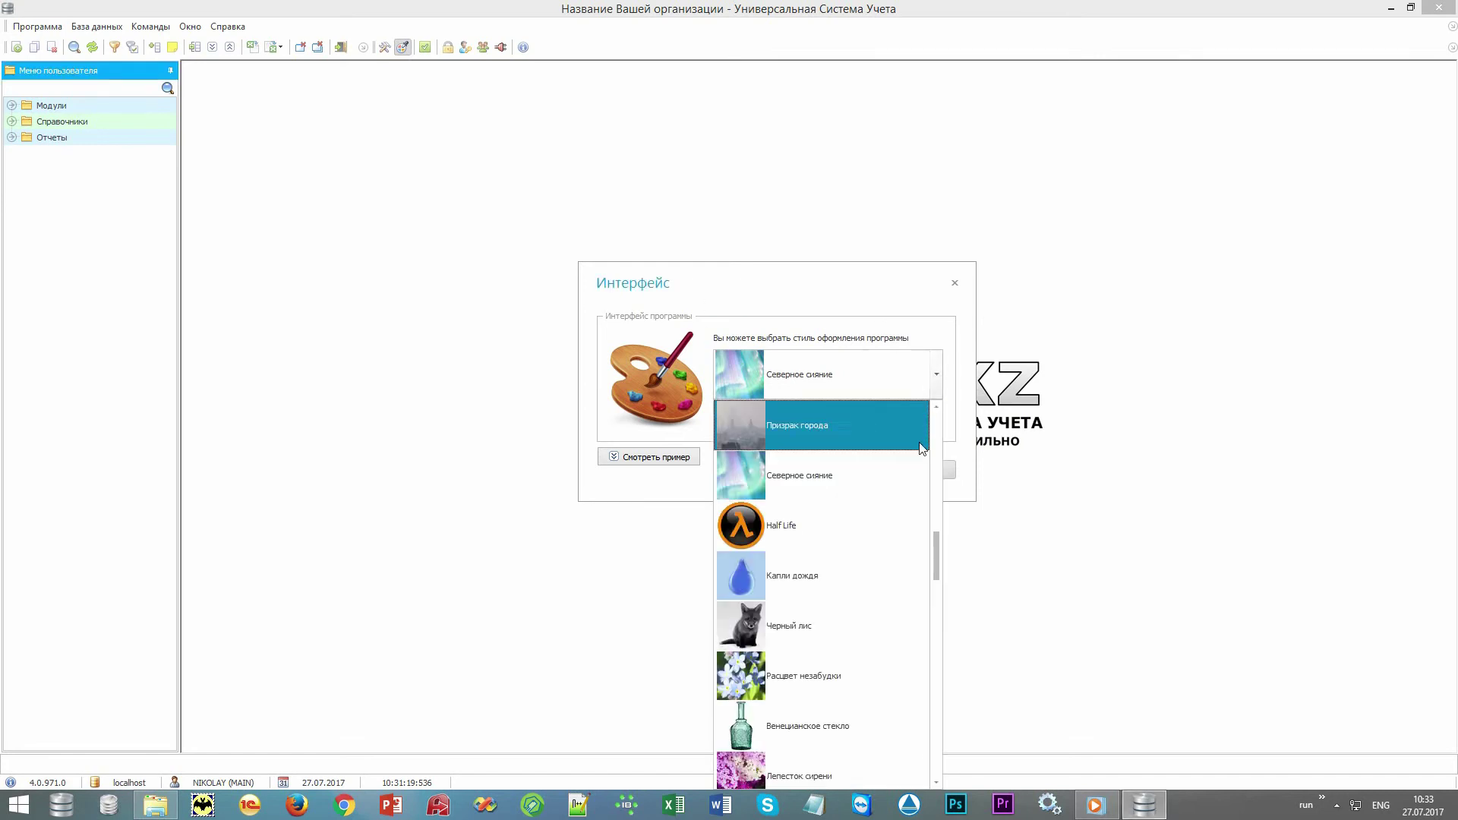
{"action": "scroll", "coordinate": [891, 518], "scroll_direction": "down", "scroll_amount": 5}
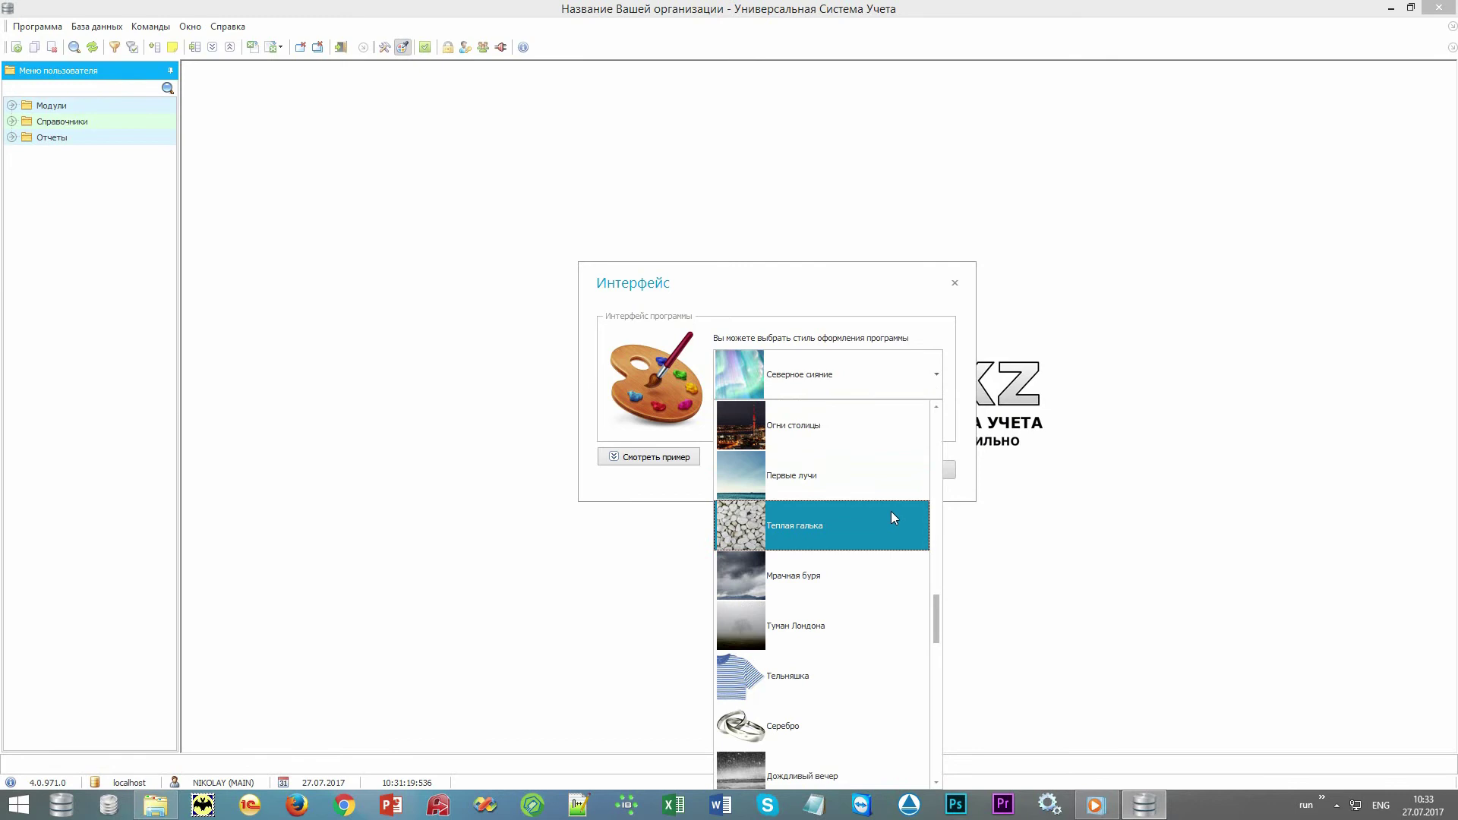
{"action": "scroll", "coordinate": [891, 518], "scroll_direction": "down", "scroll_amount": 1}
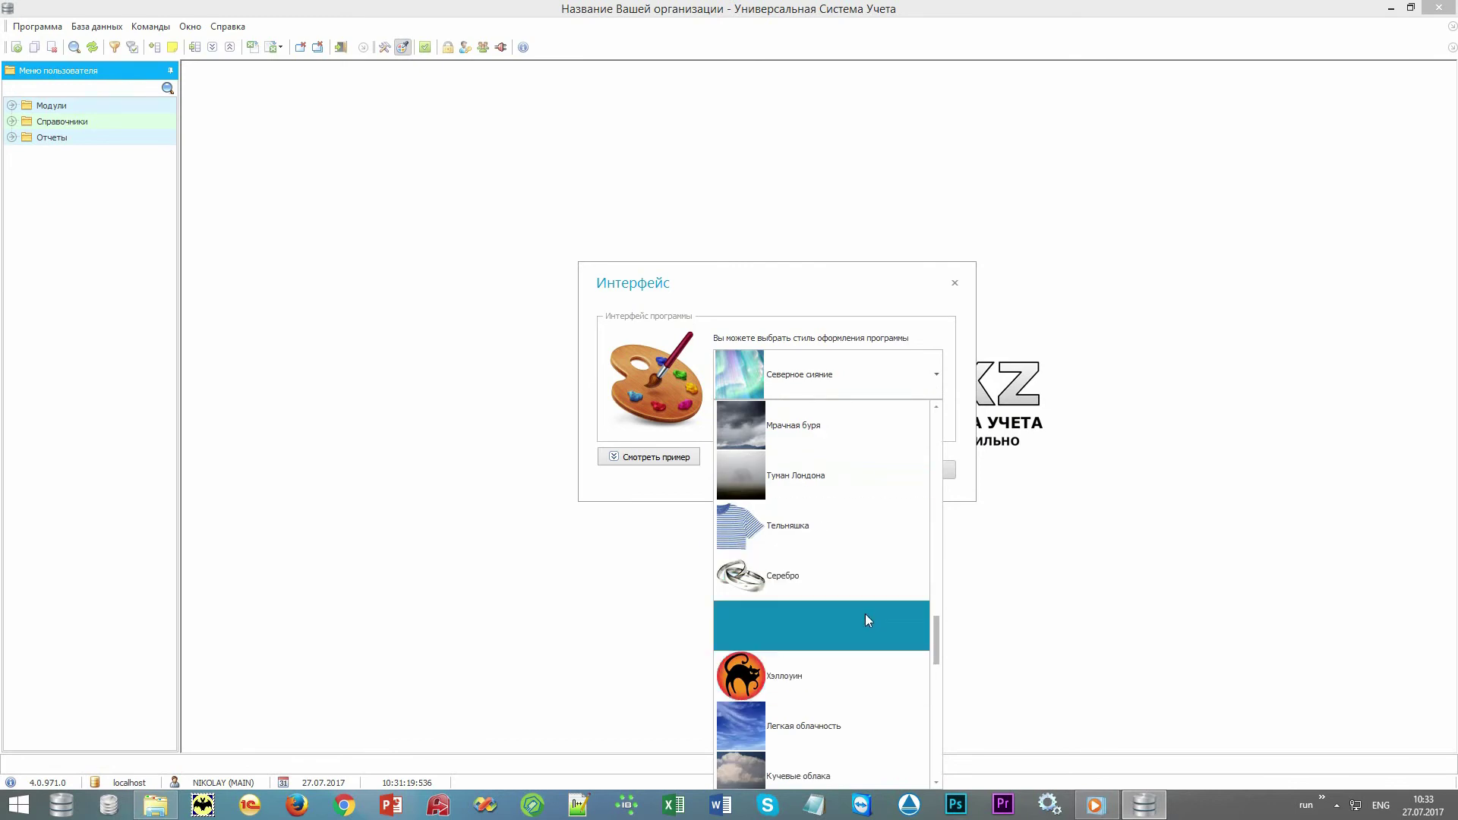
{"action": "left_click", "coordinate": [862, 538]}
Set the program's interface style to Стальная оболочка and close the Интерфейс dialog.
{"action": "left_click", "coordinate": [928, 362]}
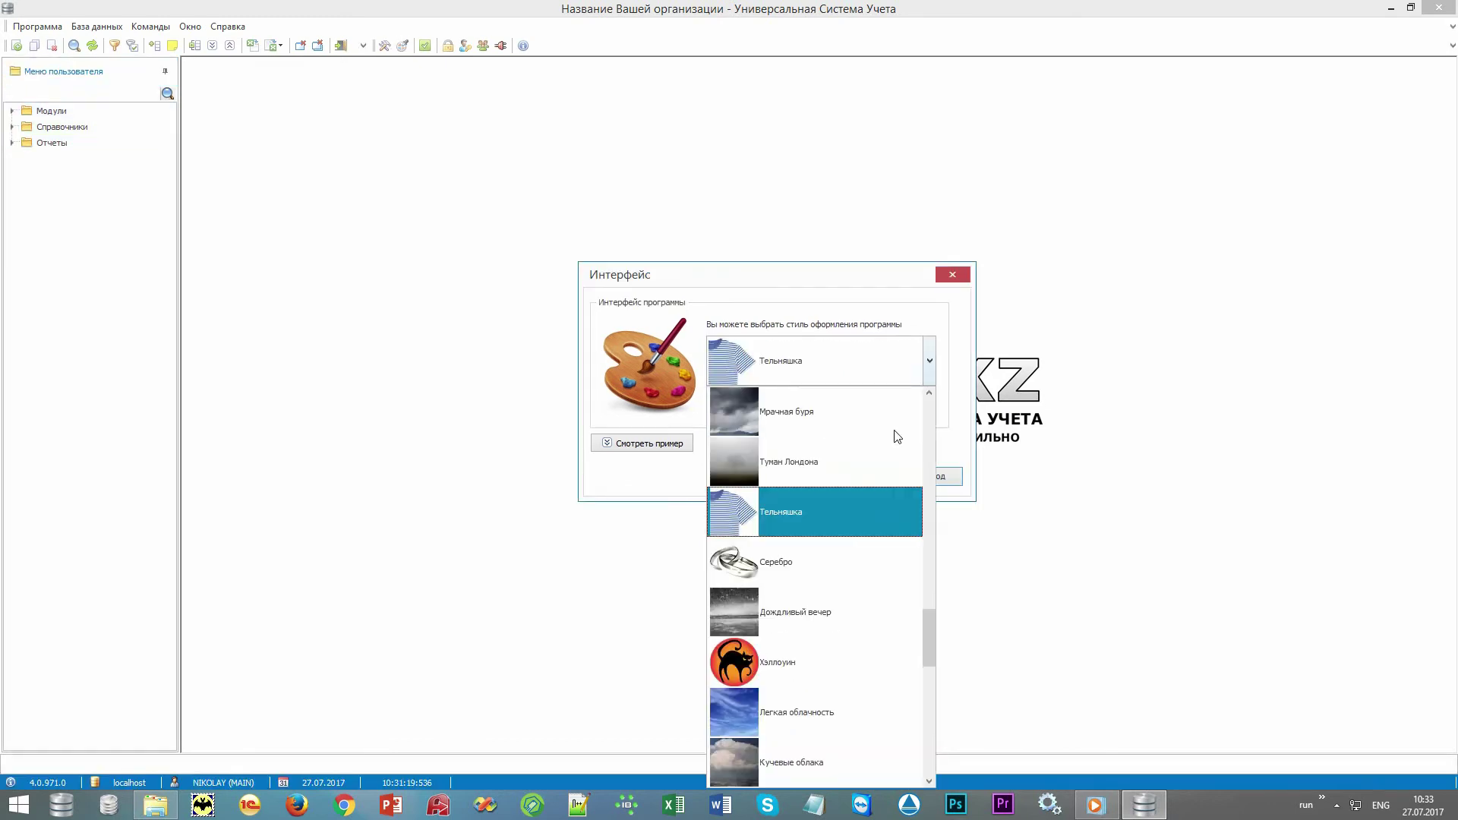
{"action": "scroll", "coordinate": [867, 492], "scroll_direction": "up", "scroll_amount": 2}
{"action": "left_click", "coordinate": [865, 503]}
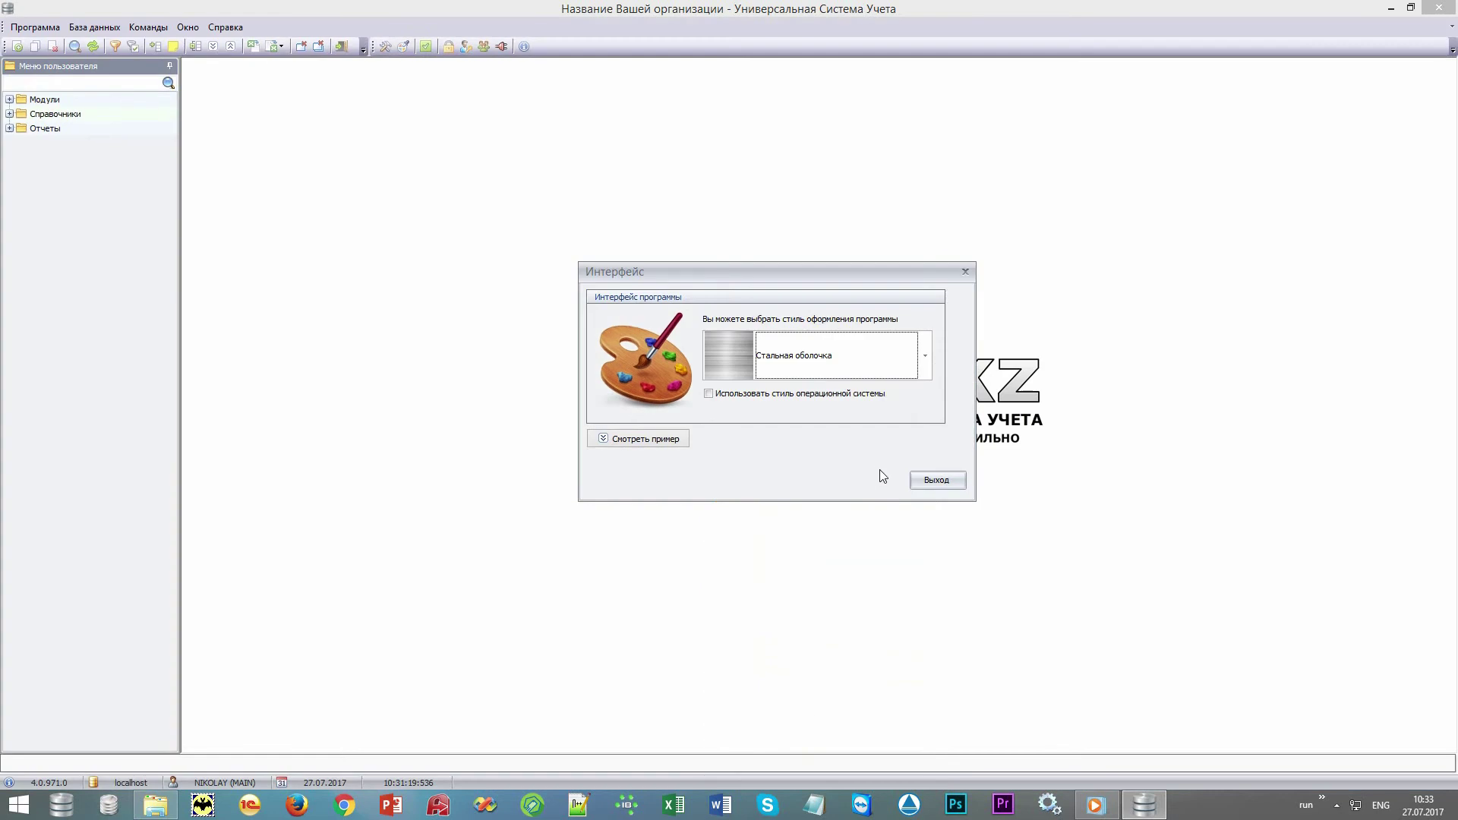
{"action": "left_click", "coordinate": [925, 481]}
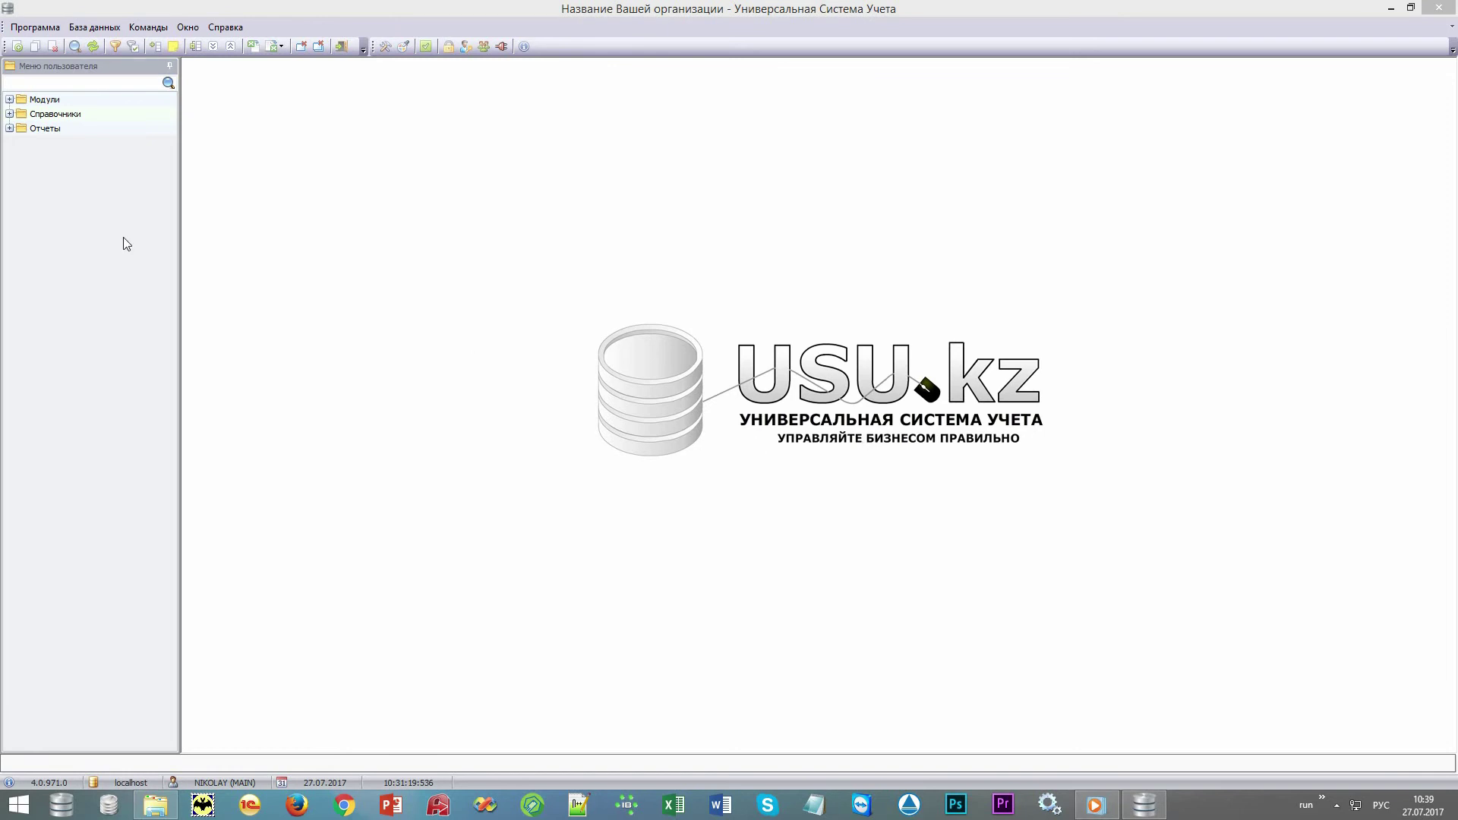
Highlight the main user menu sections Модули, Справочники and Отчеты one after another.
{"action": "left_click", "coordinate": [89, 225]}
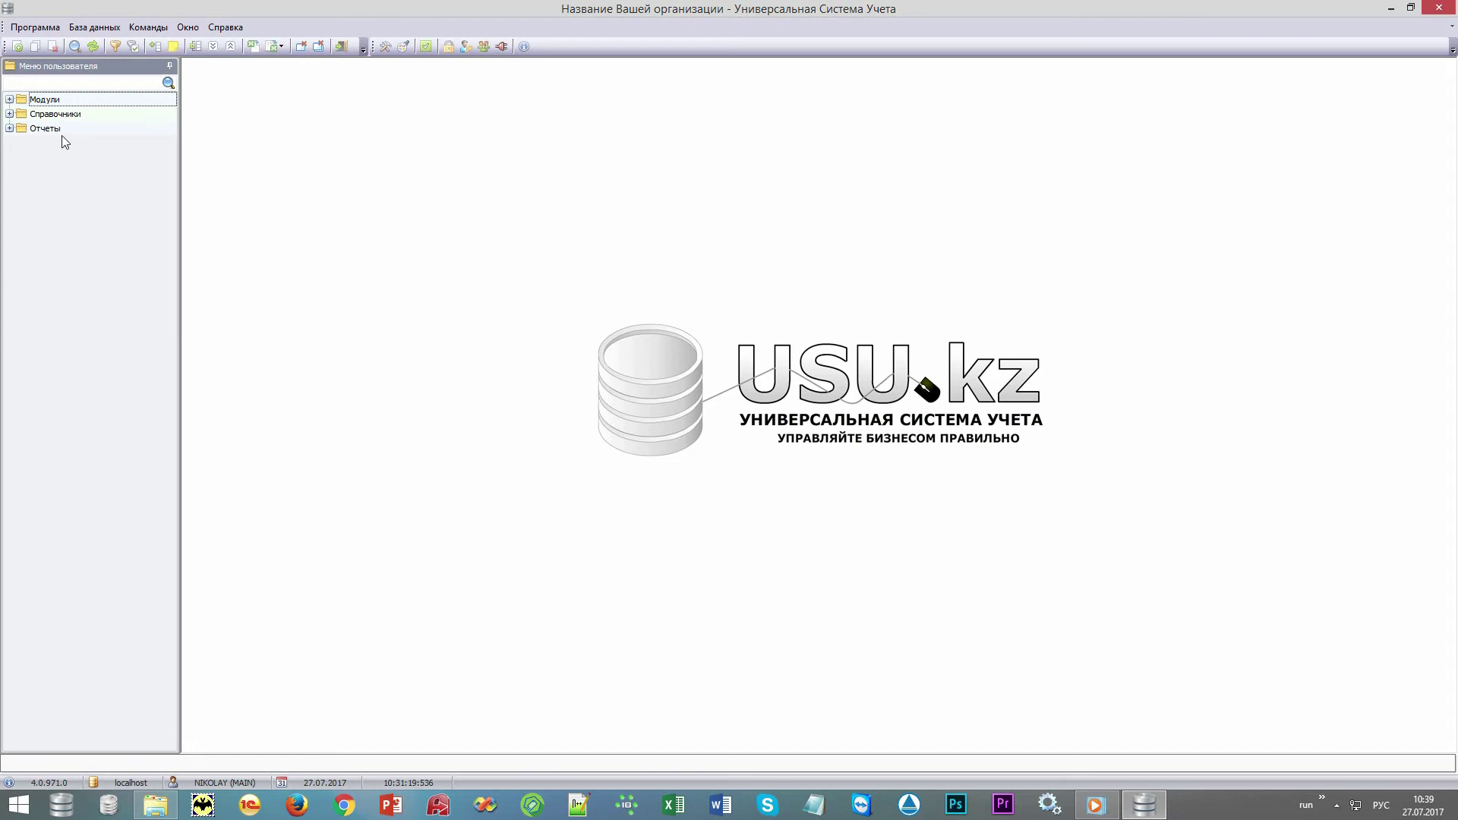
{"action": "left_click", "coordinate": [77, 101]}
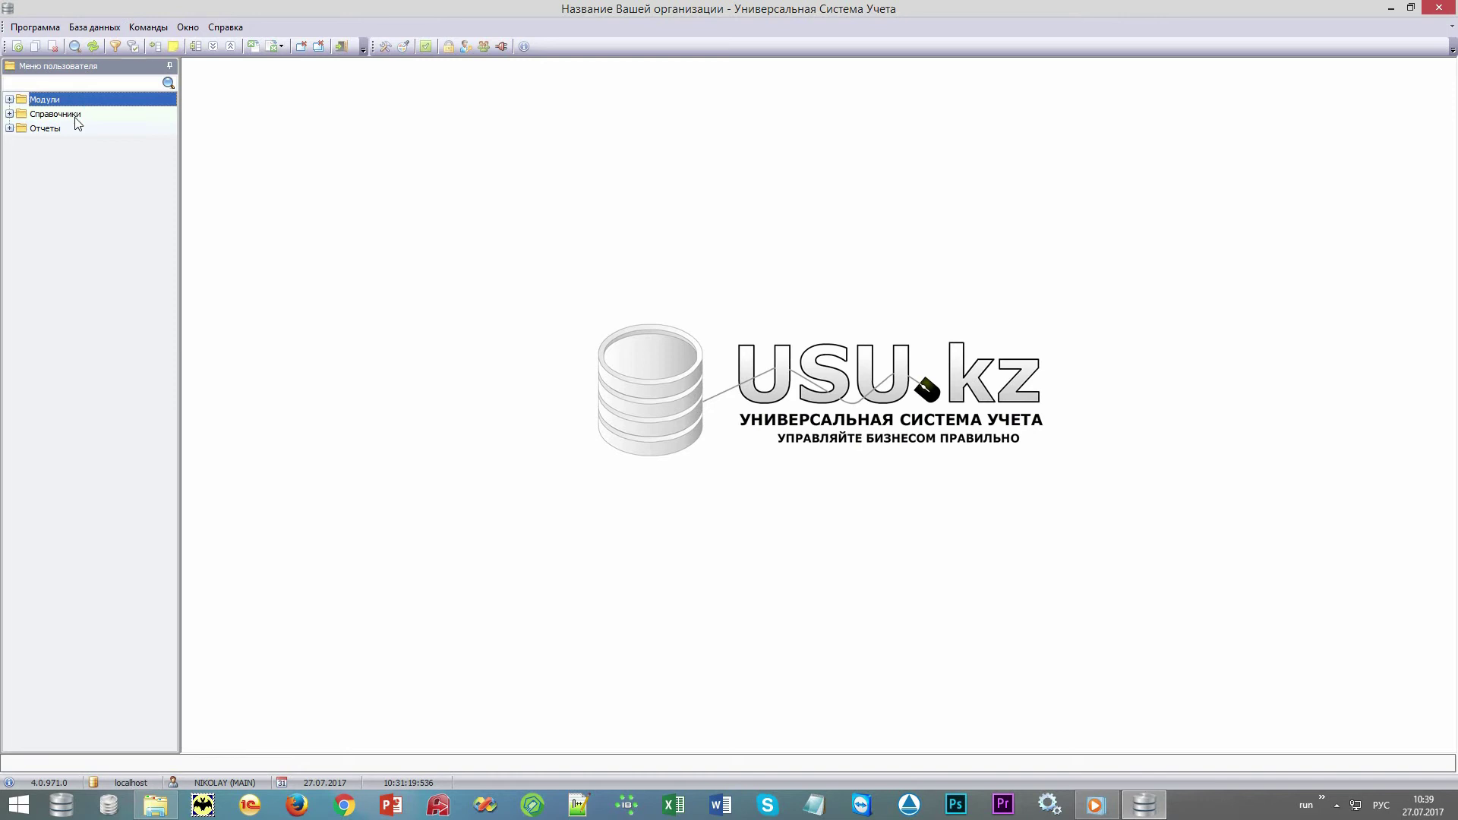
{"action": "left_click", "coordinate": [75, 117]}
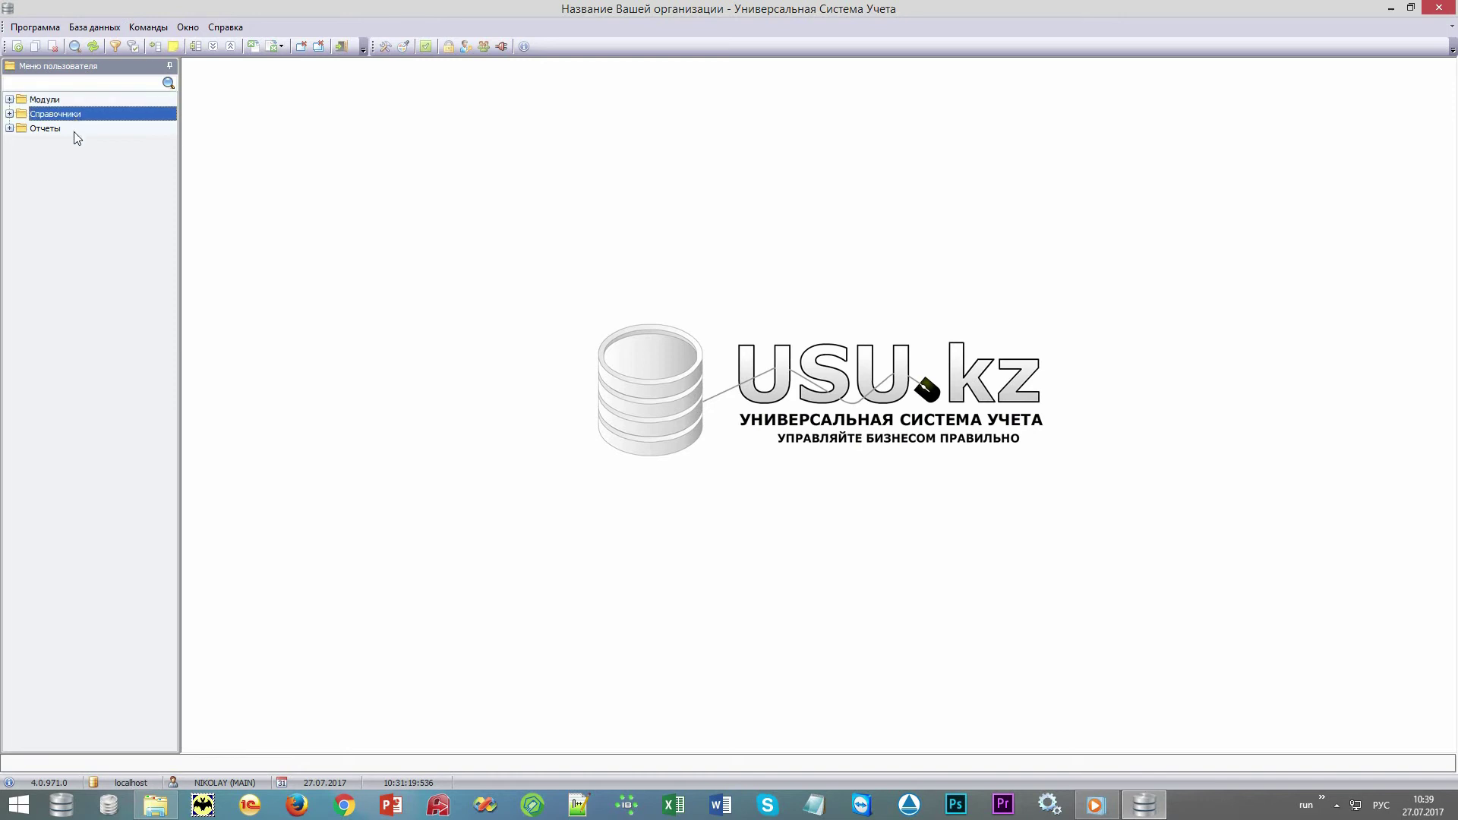
{"action": "left_click", "coordinate": [77, 131]}
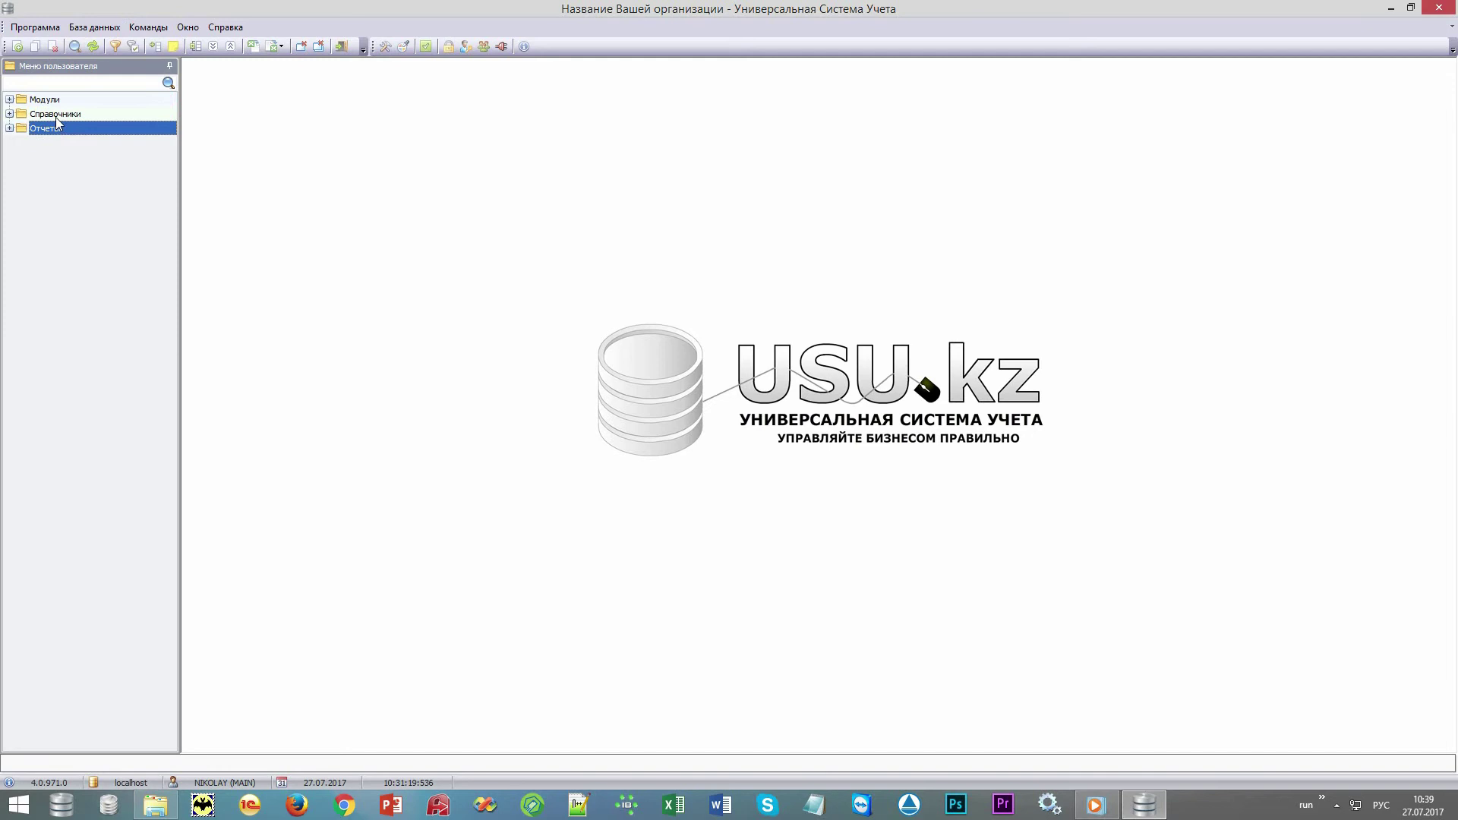
Expand the Деньги group of Справочники and view the Валюты and Способы оплаты directories.
{"action": "left_click", "coordinate": [56, 115]}
{"action": "left_click", "coordinate": [9, 114]}
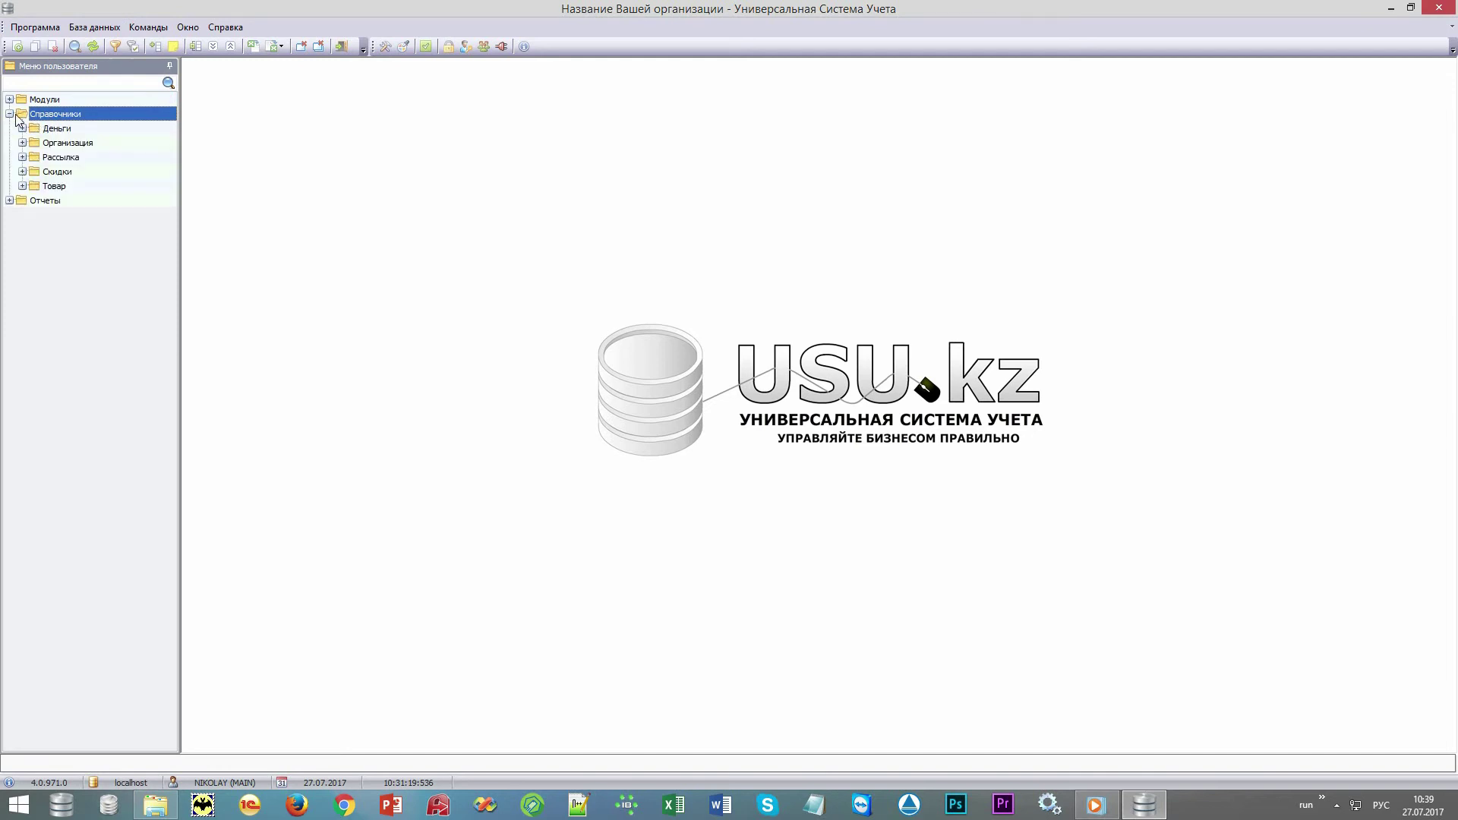
{"action": "left_click", "coordinate": [36, 129]}
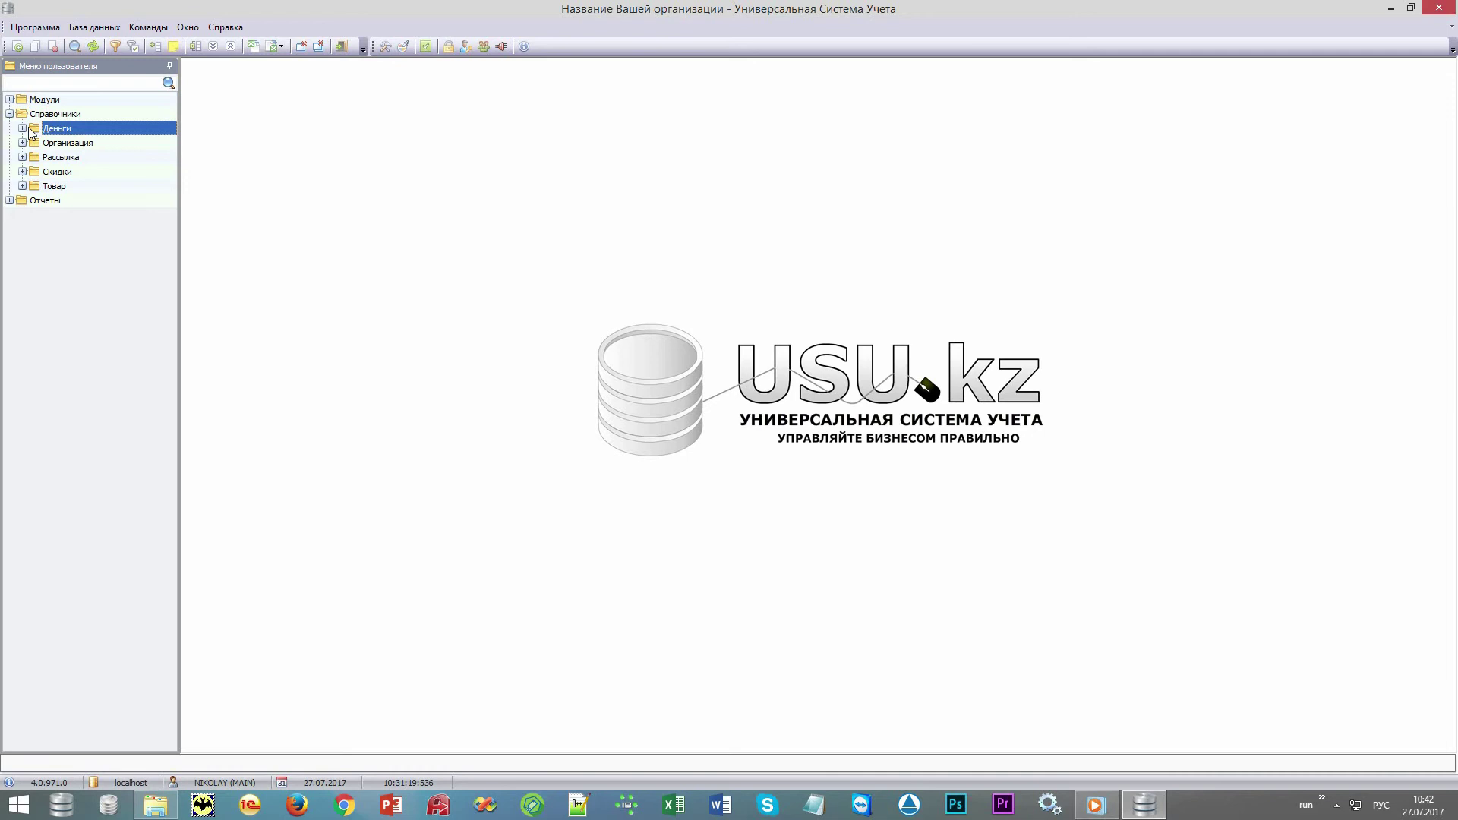
{"action": "left_click", "coordinate": [22, 130]}
{"action": "double_click", "coordinate": [59, 144]}
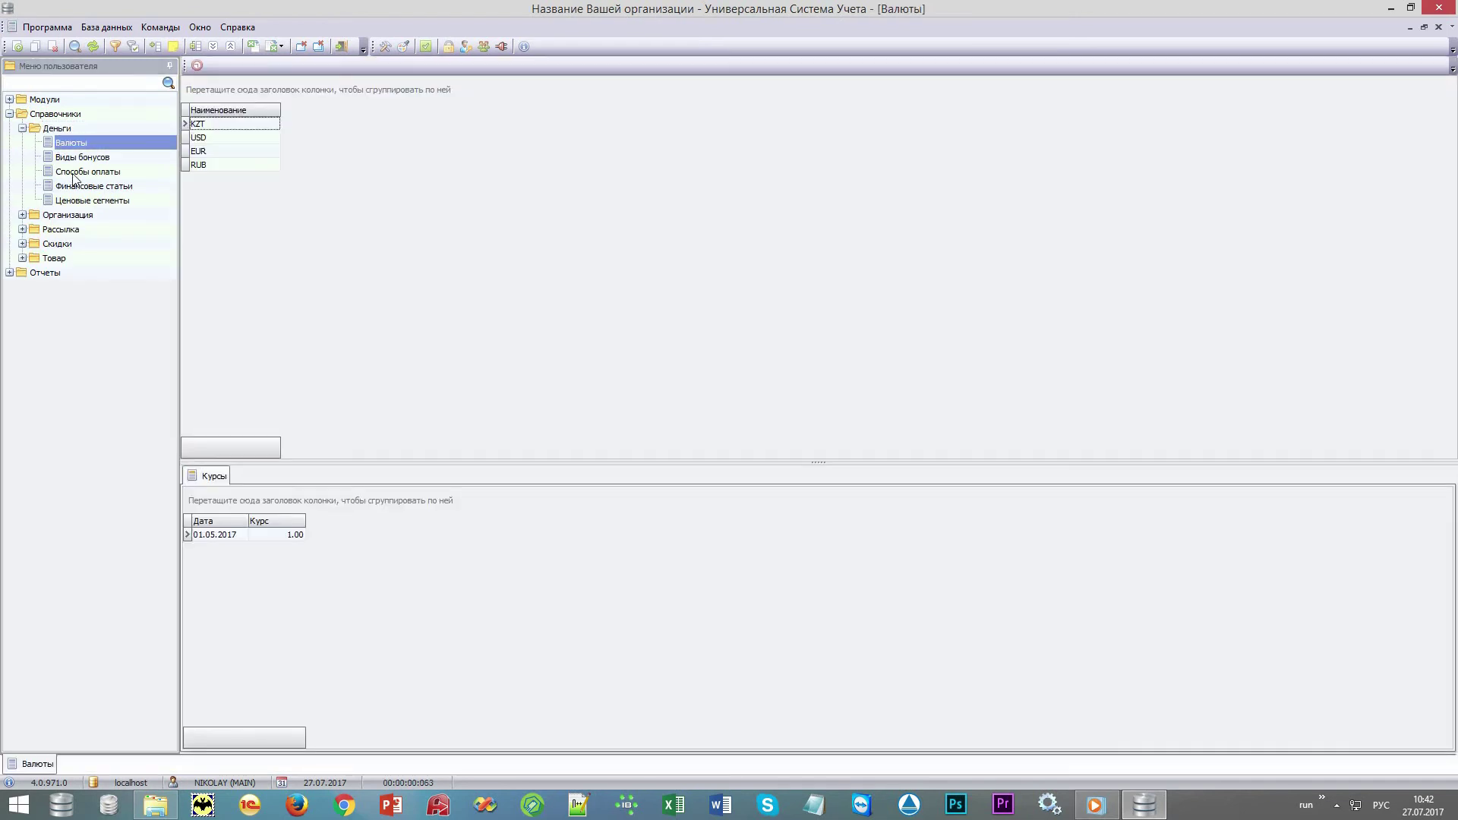
{"action": "double_click", "coordinate": [73, 173]}
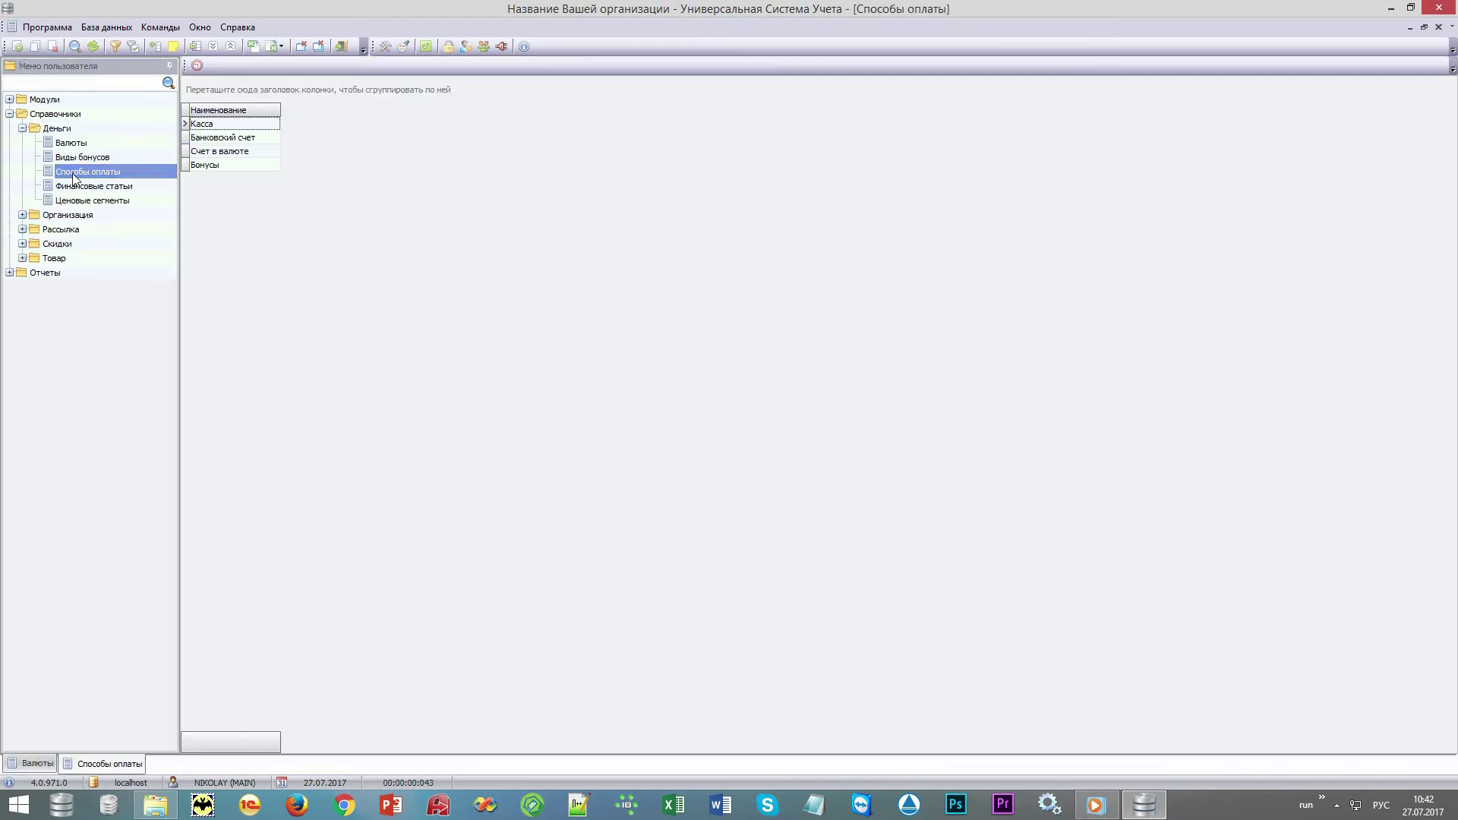
View the Отделения and Сотрудники directories of the Организация group, expanding the main warehouse's employee list.
{"action": "left_click", "coordinate": [23, 214]}
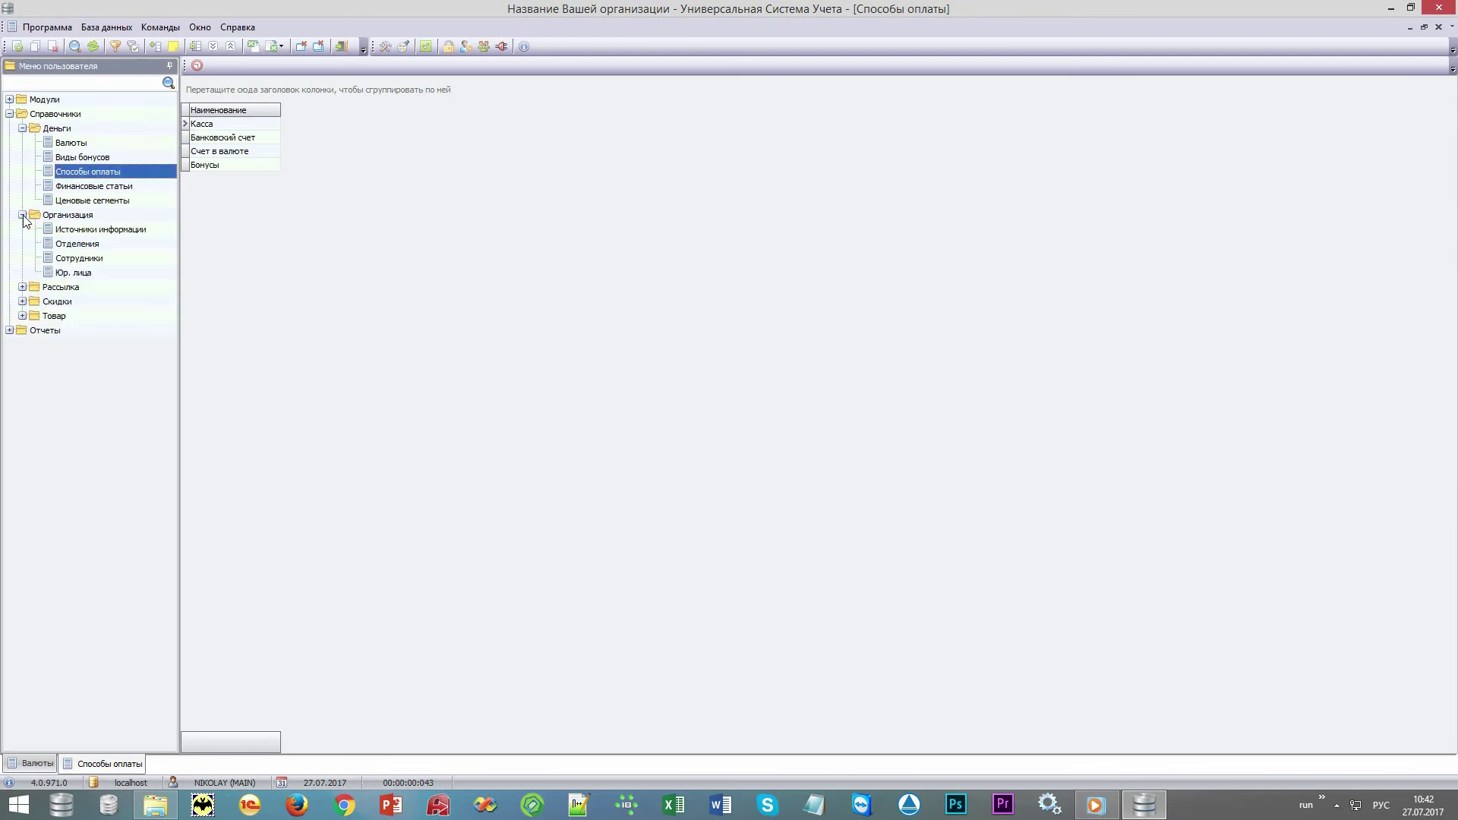
{"action": "double_click", "coordinate": [63, 243]}
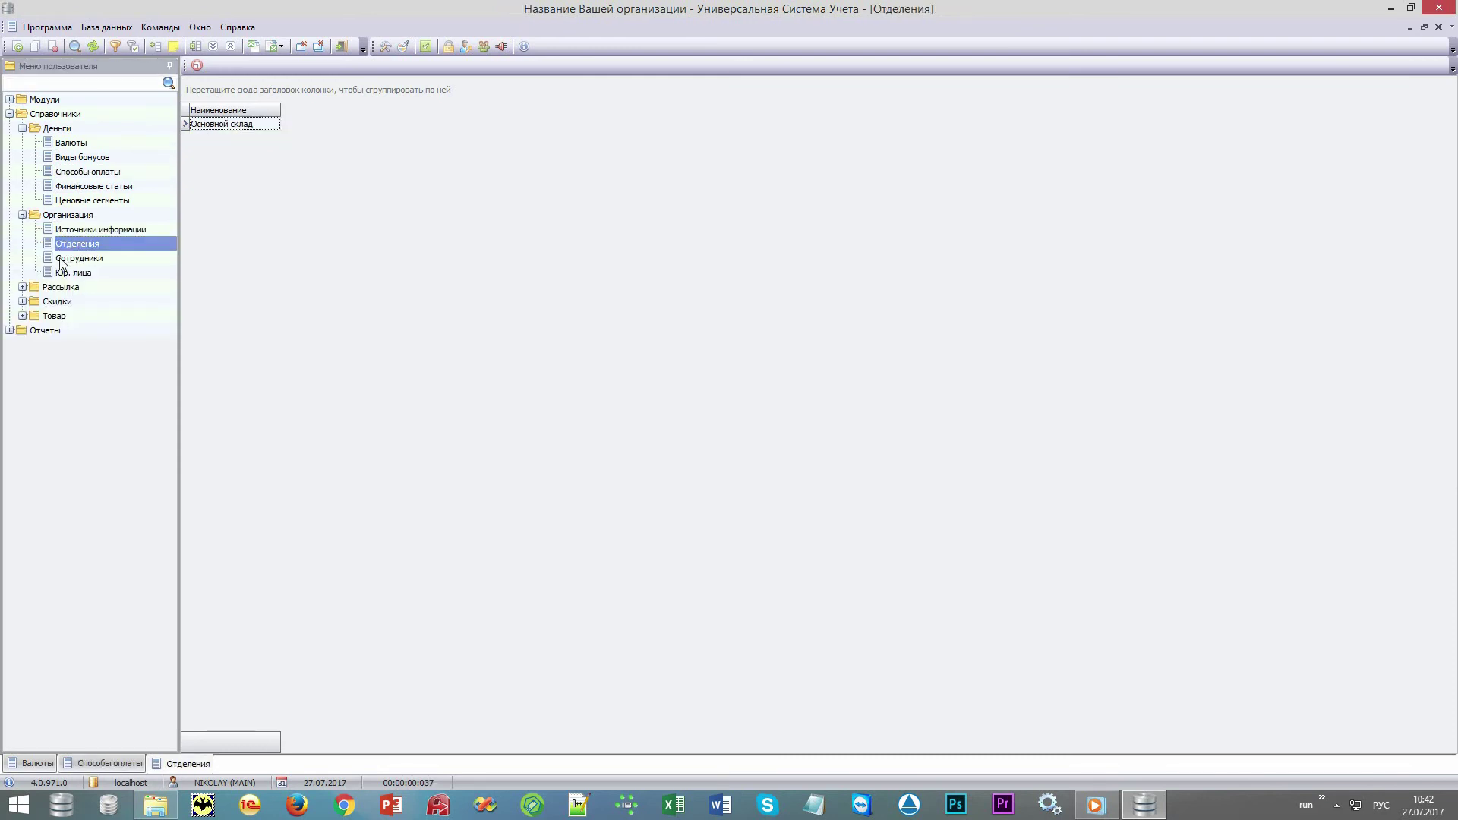
{"action": "double_click", "coordinate": [60, 260]}
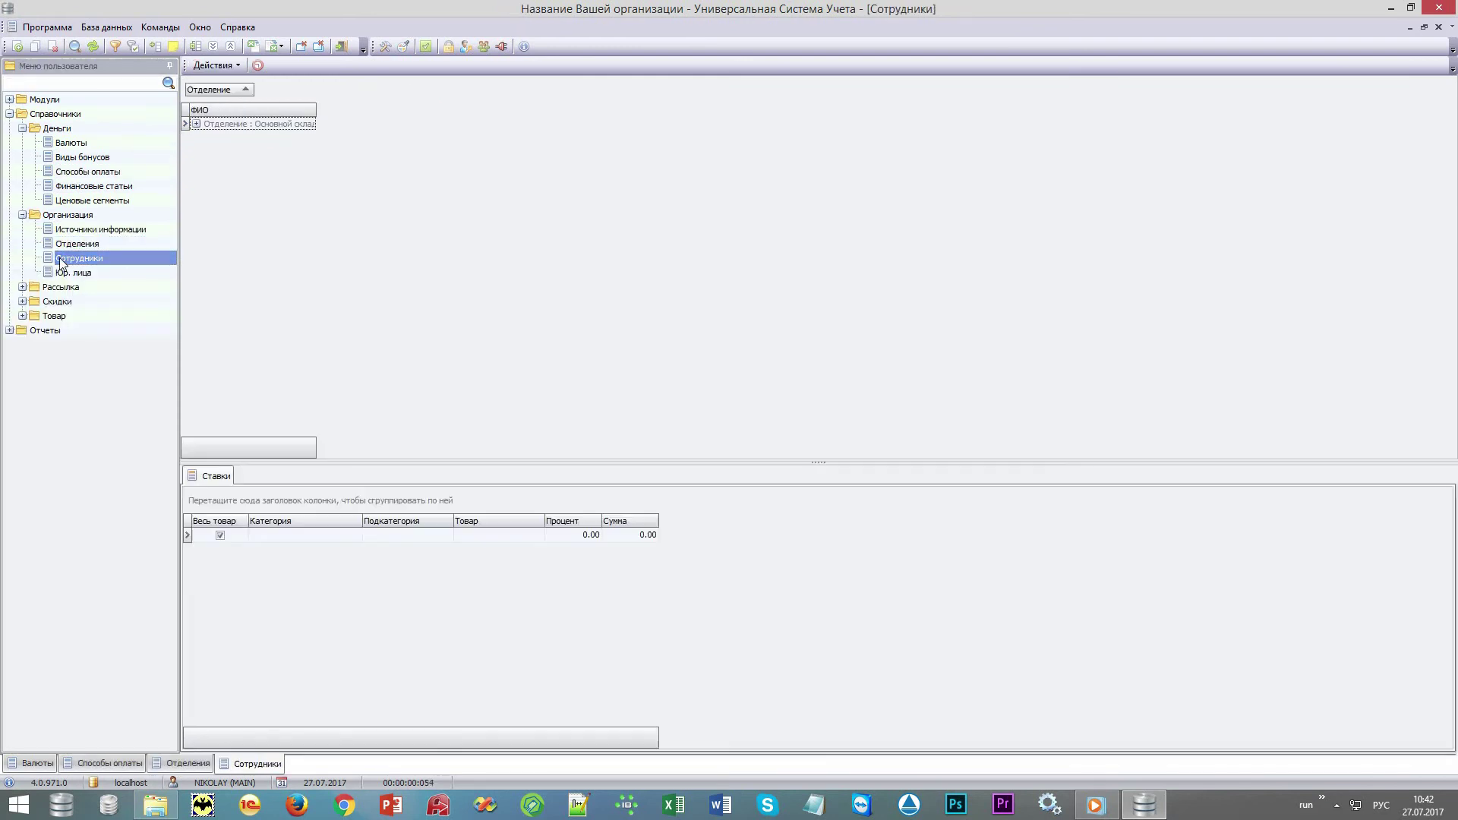
{"action": "left_click", "coordinate": [196, 124]}
View the Шаблоны directory under Рассылка and both directories under Скидки, Разовые скидки and Основания скидки.
{"action": "left_click", "coordinate": [23, 287]}
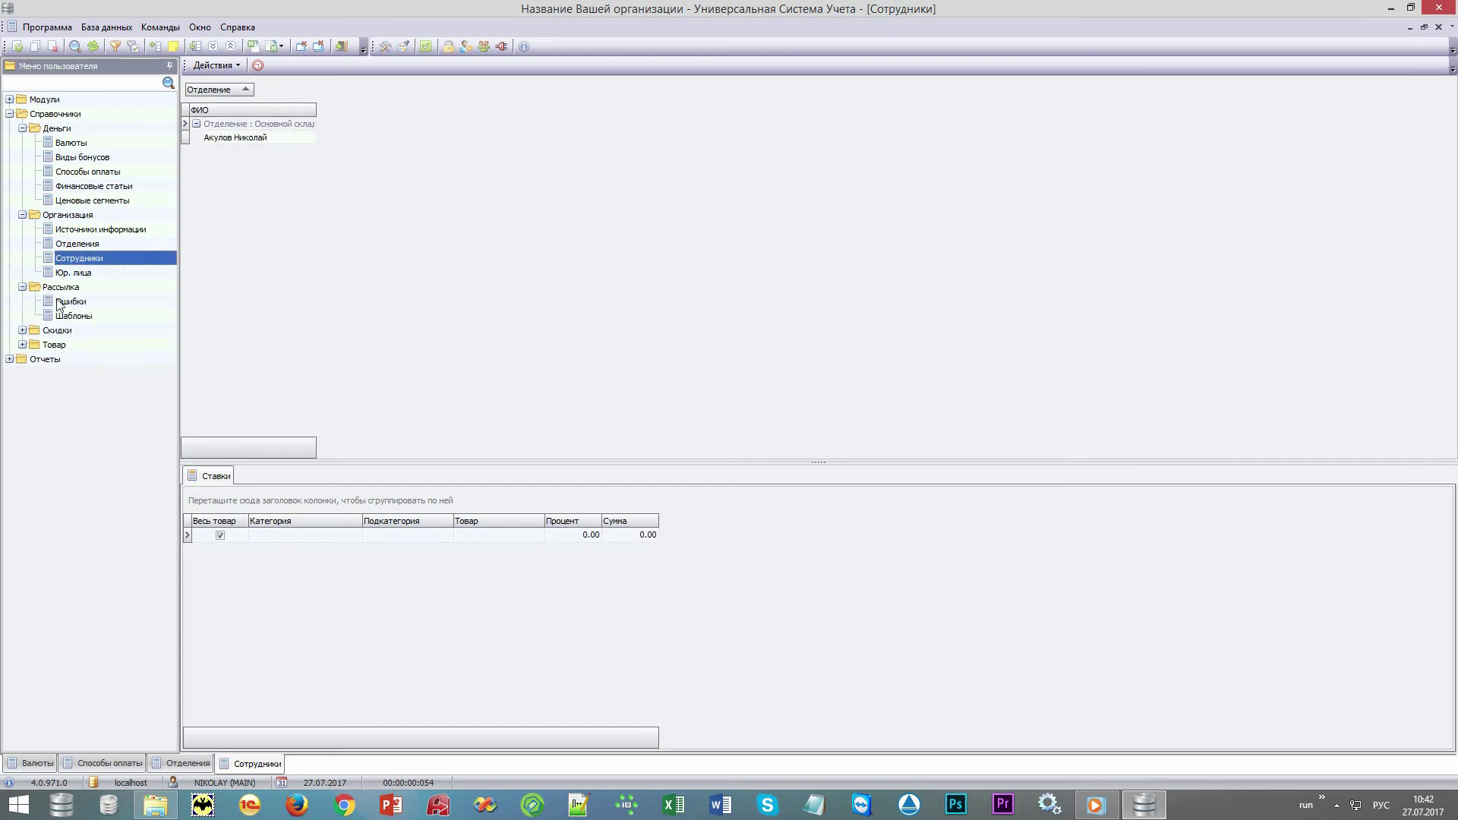
{"action": "double_click", "coordinate": [64, 315]}
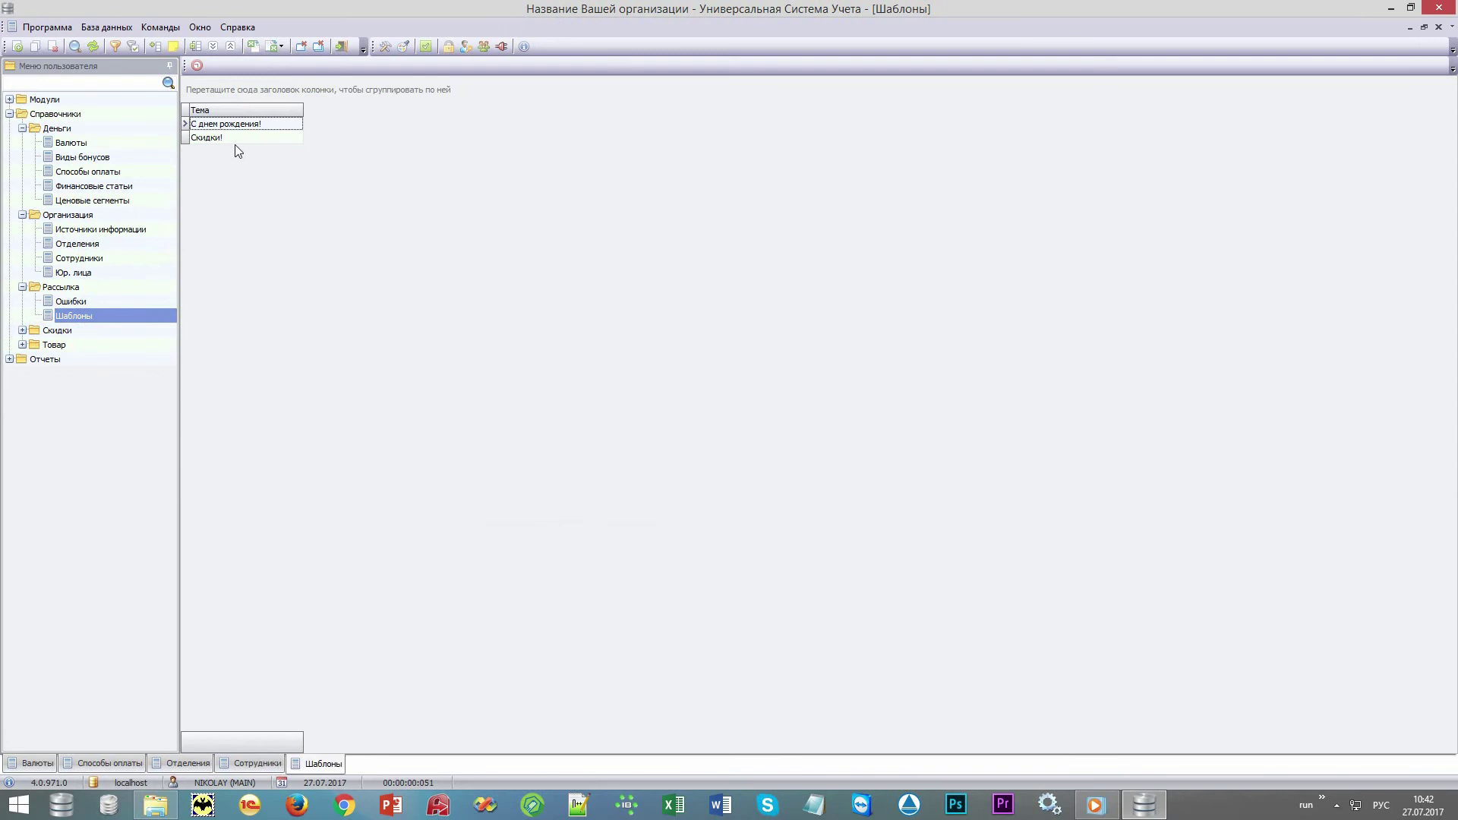
{"action": "left_click", "coordinate": [57, 330]}
{"action": "left_click", "coordinate": [22, 330]}
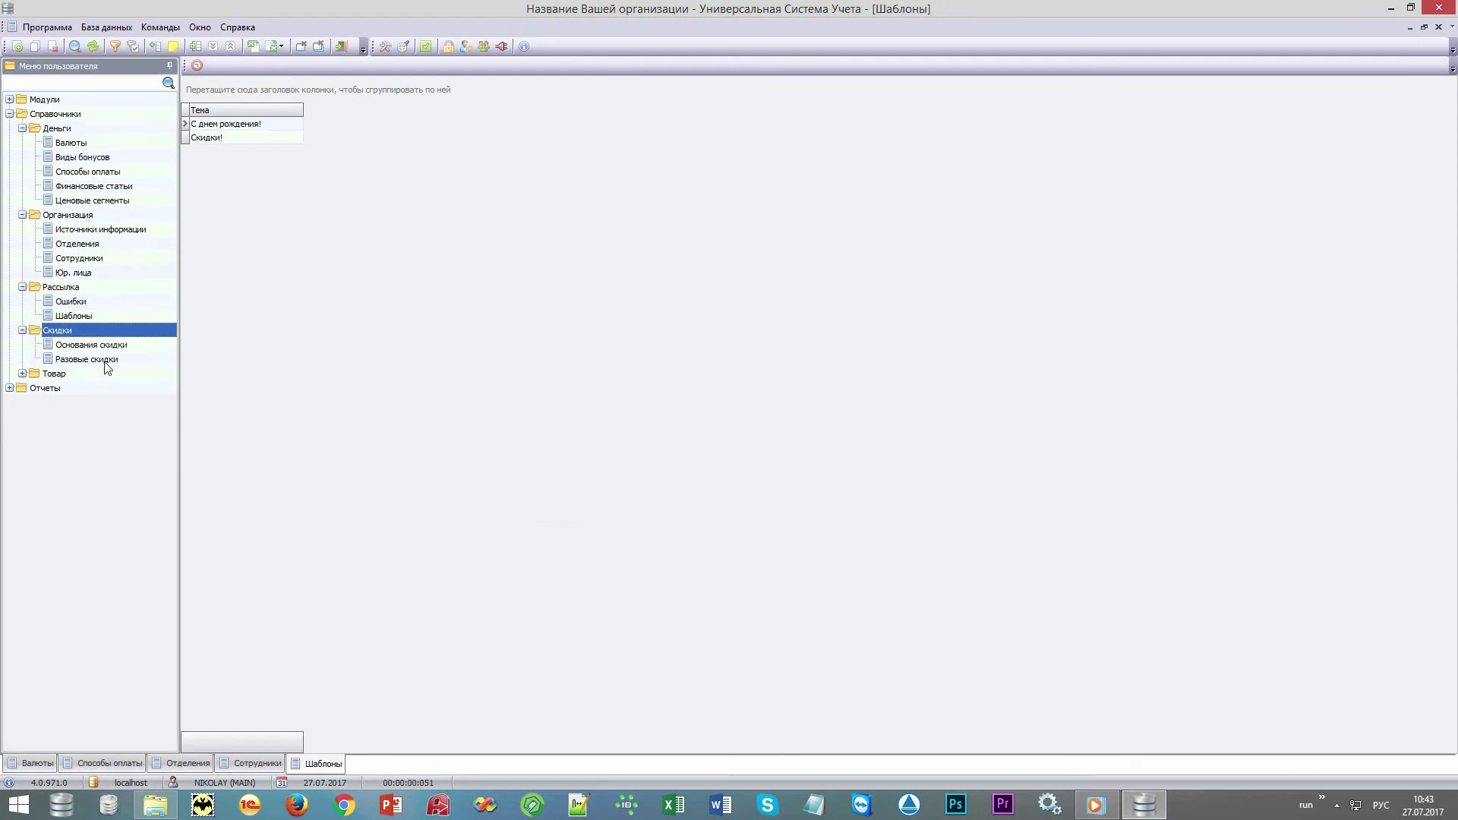
{"action": "double_click", "coordinate": [106, 360]}
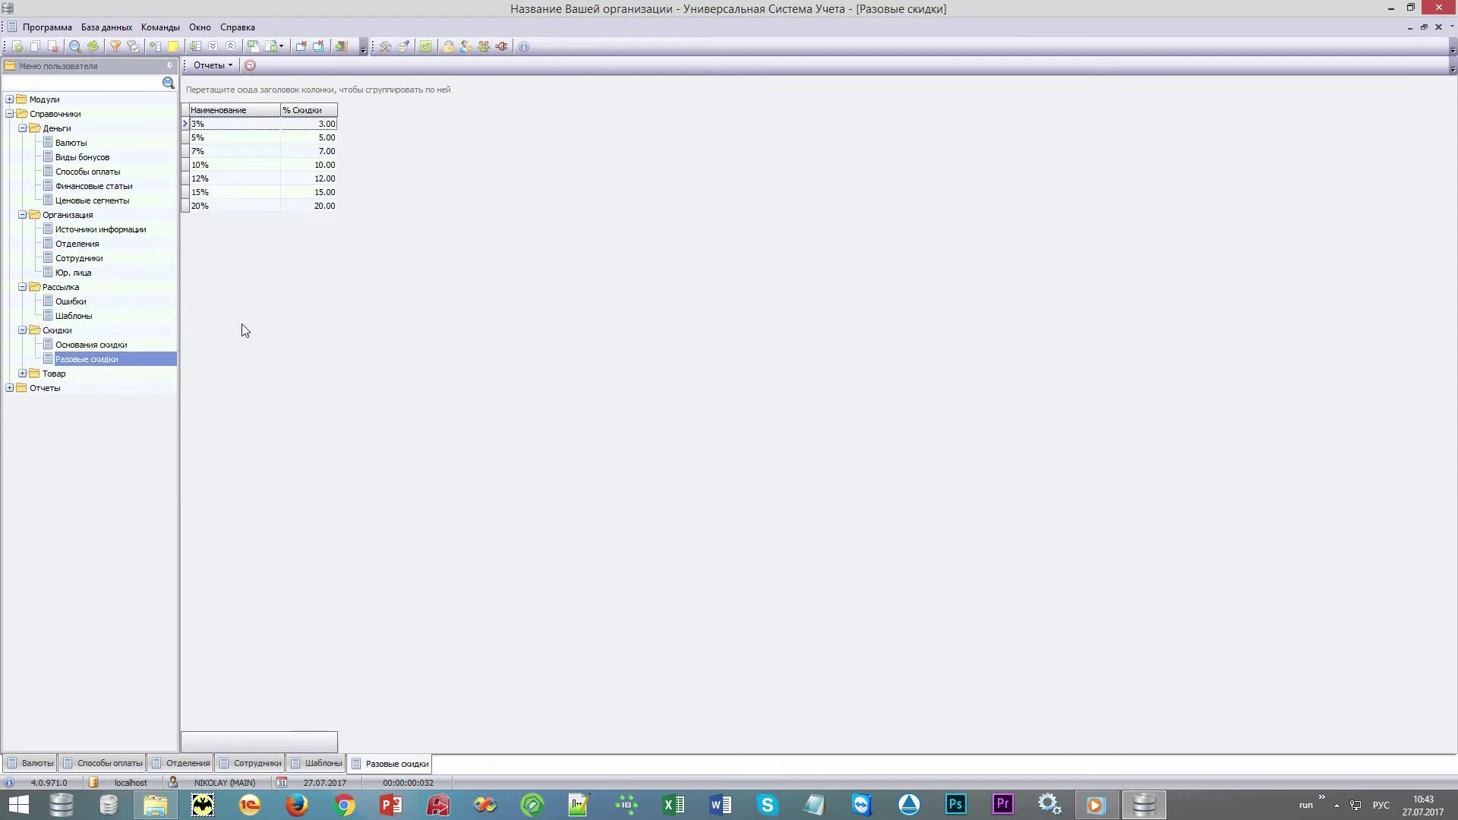
{"action": "double_click", "coordinate": [94, 345]}
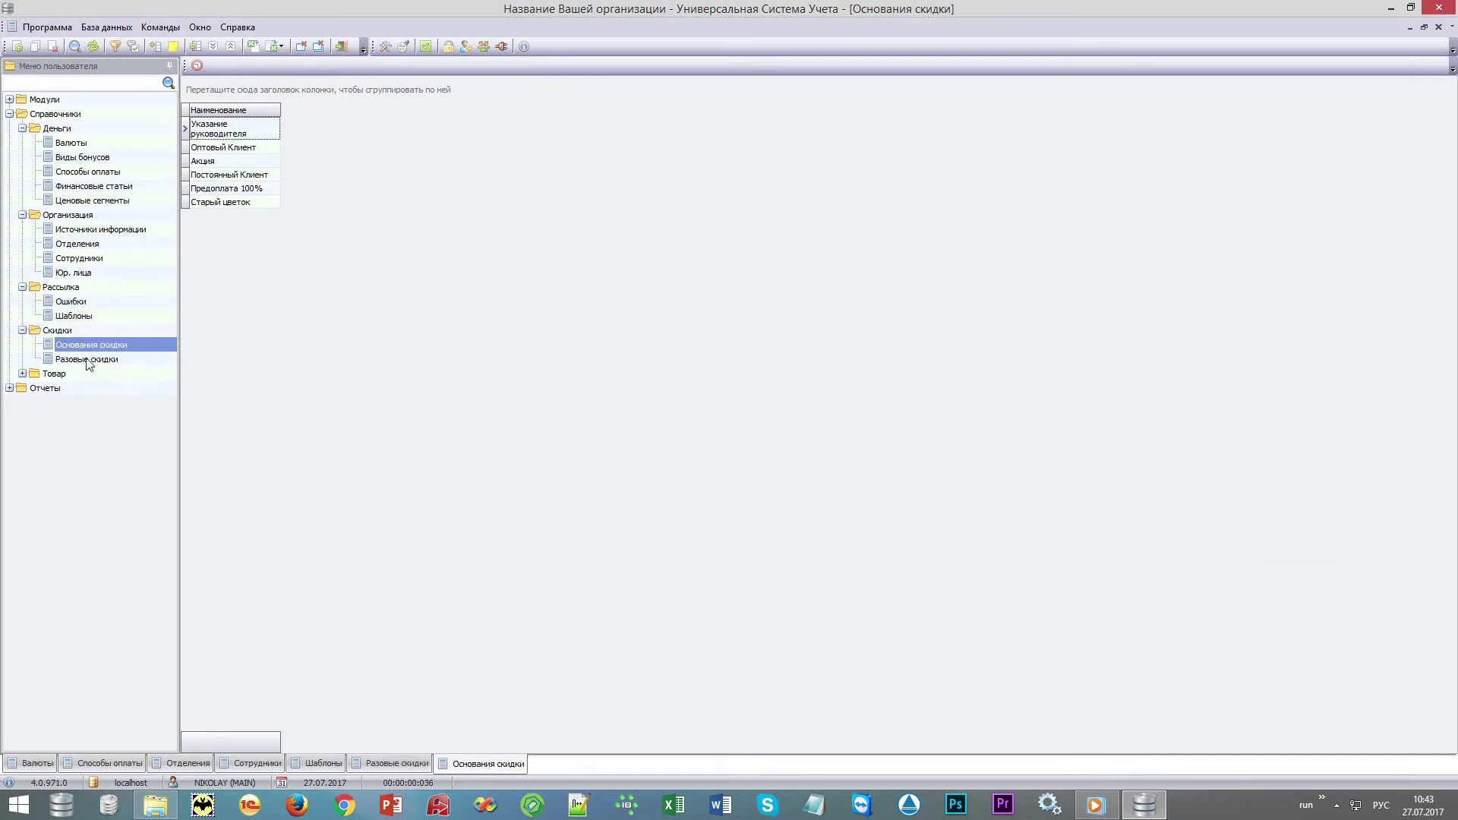
Expand the Товар group and open the Номенклатура directory.
{"action": "left_click", "coordinate": [23, 373]}
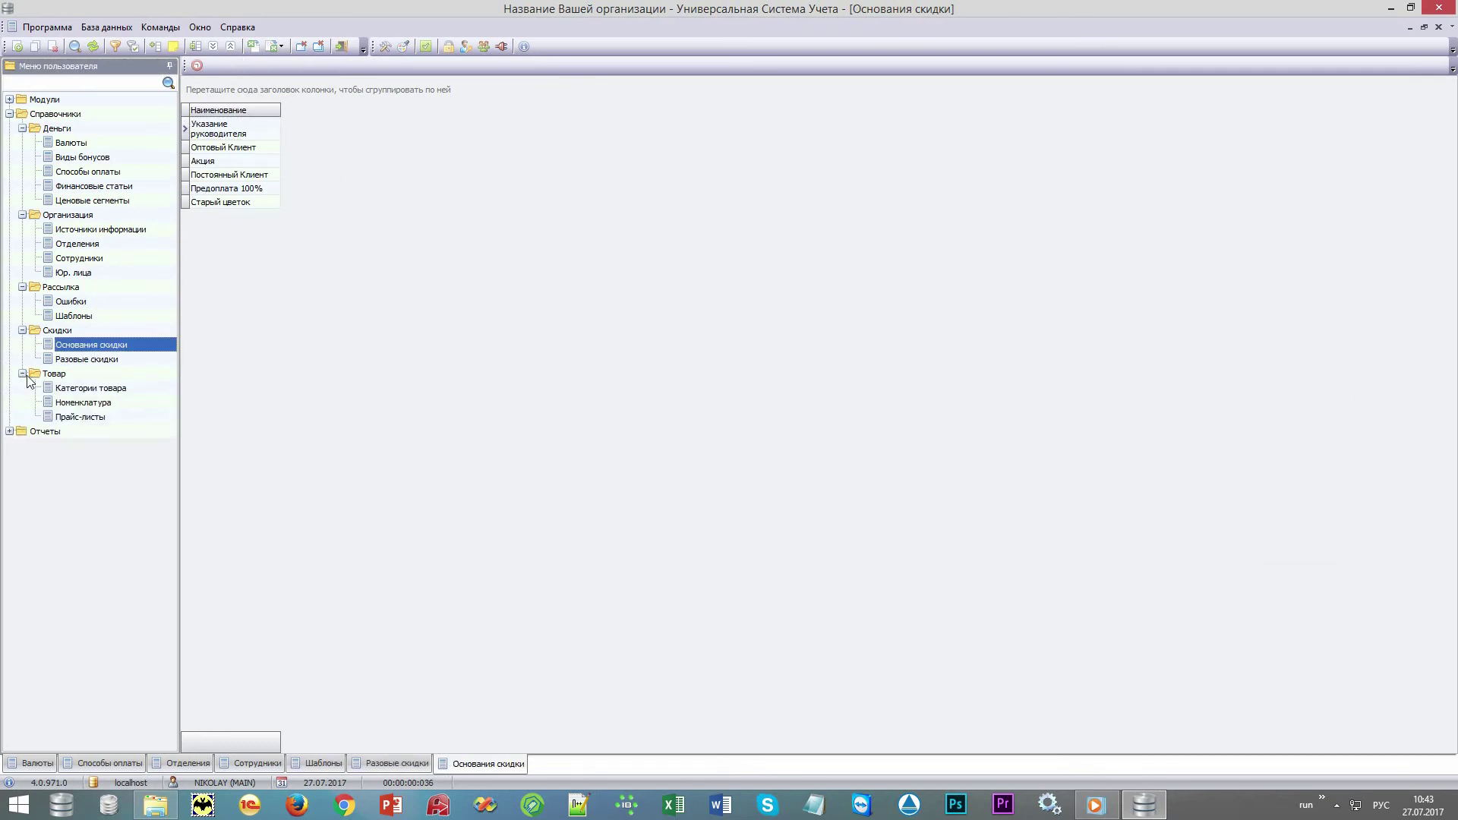
{"action": "double_click", "coordinate": [84, 403]}
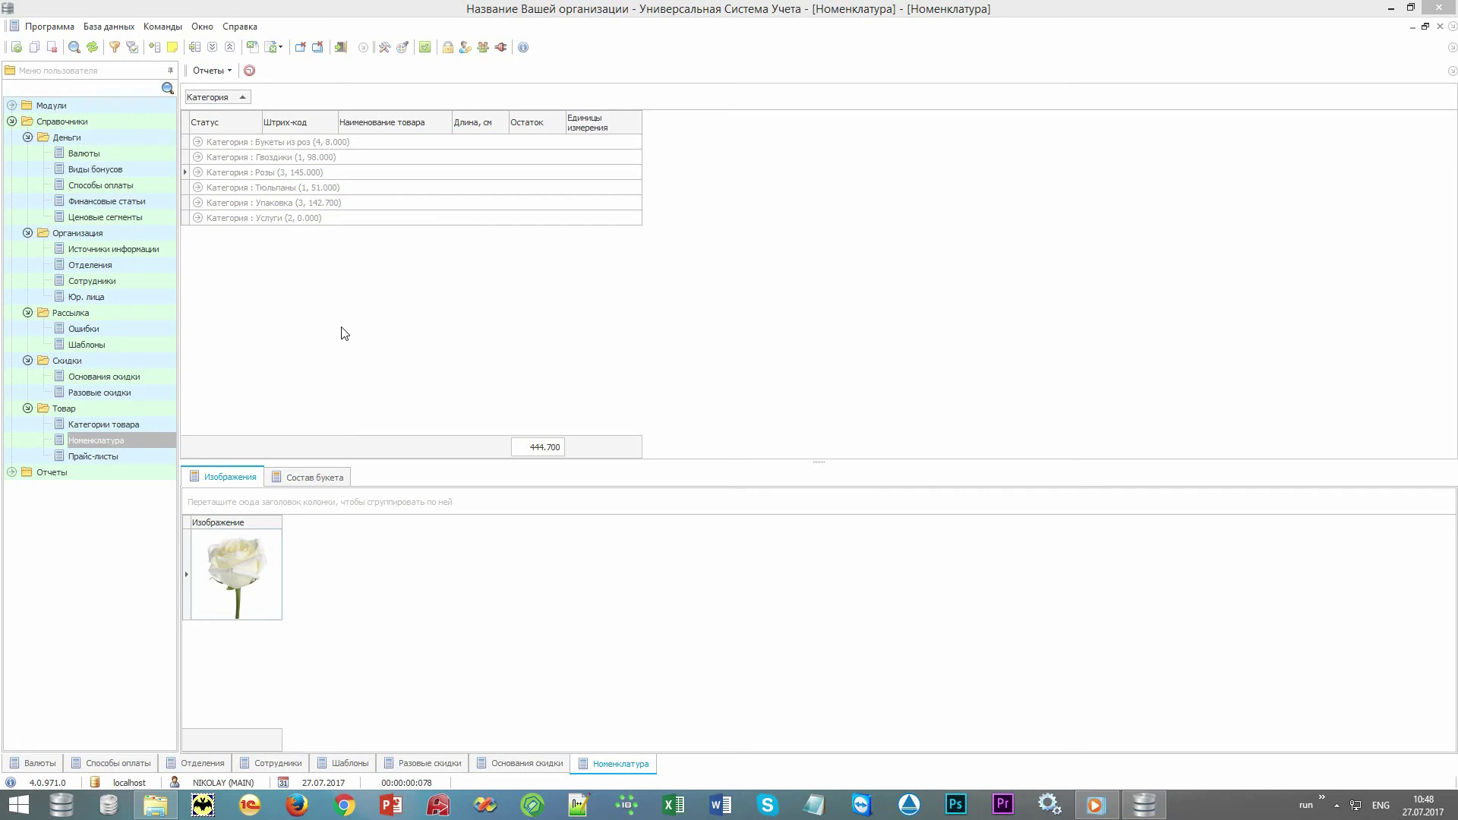
Switch to Excel with imp.xlsx from the desktop and examine its name, barcode, quantity, warehouse, category and subcategory columns.
{"action": "left_click", "coordinate": [1383, 9]}
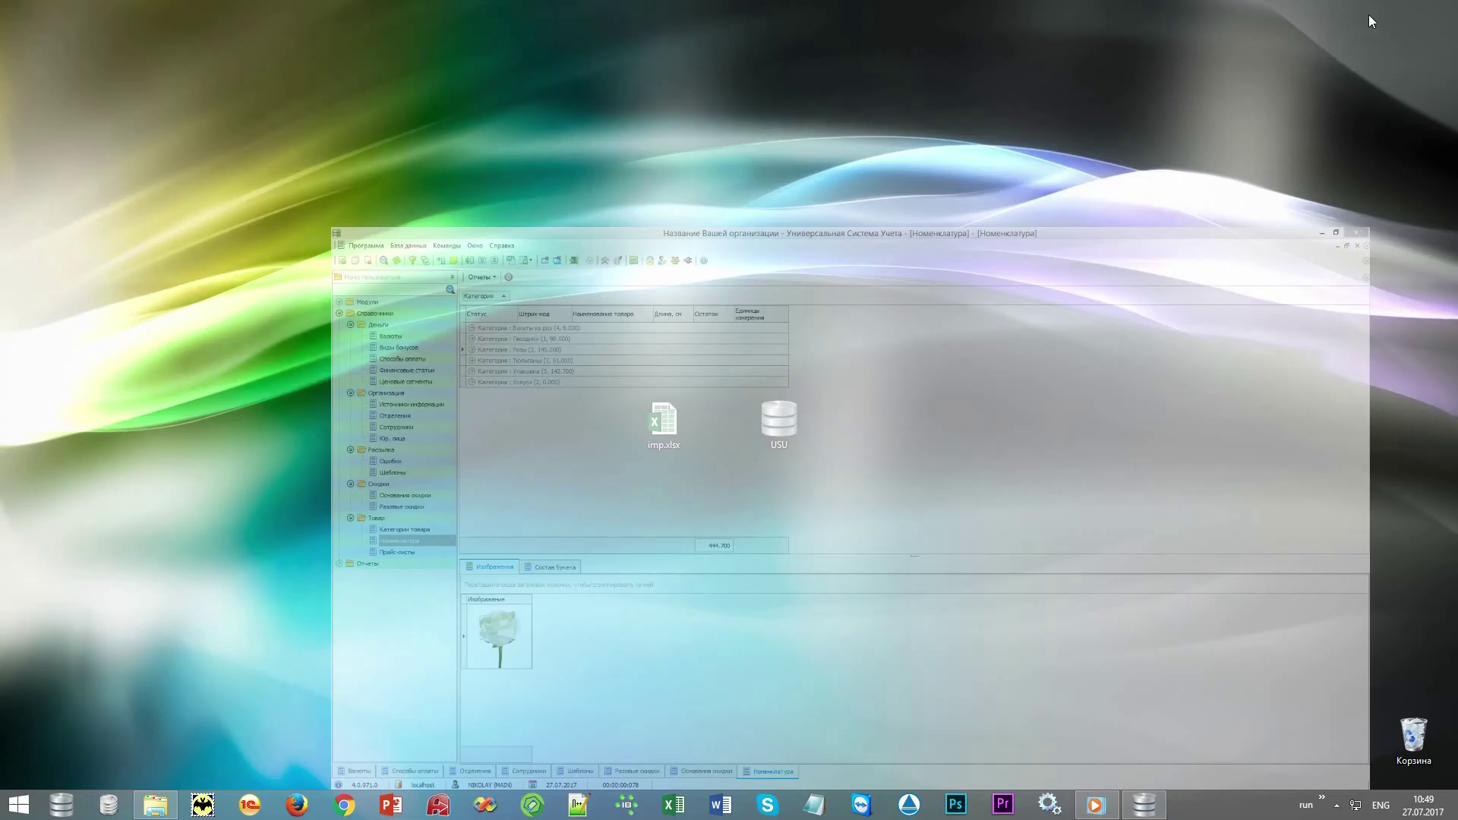
{"action": "double_click", "coordinate": [680, 416]}
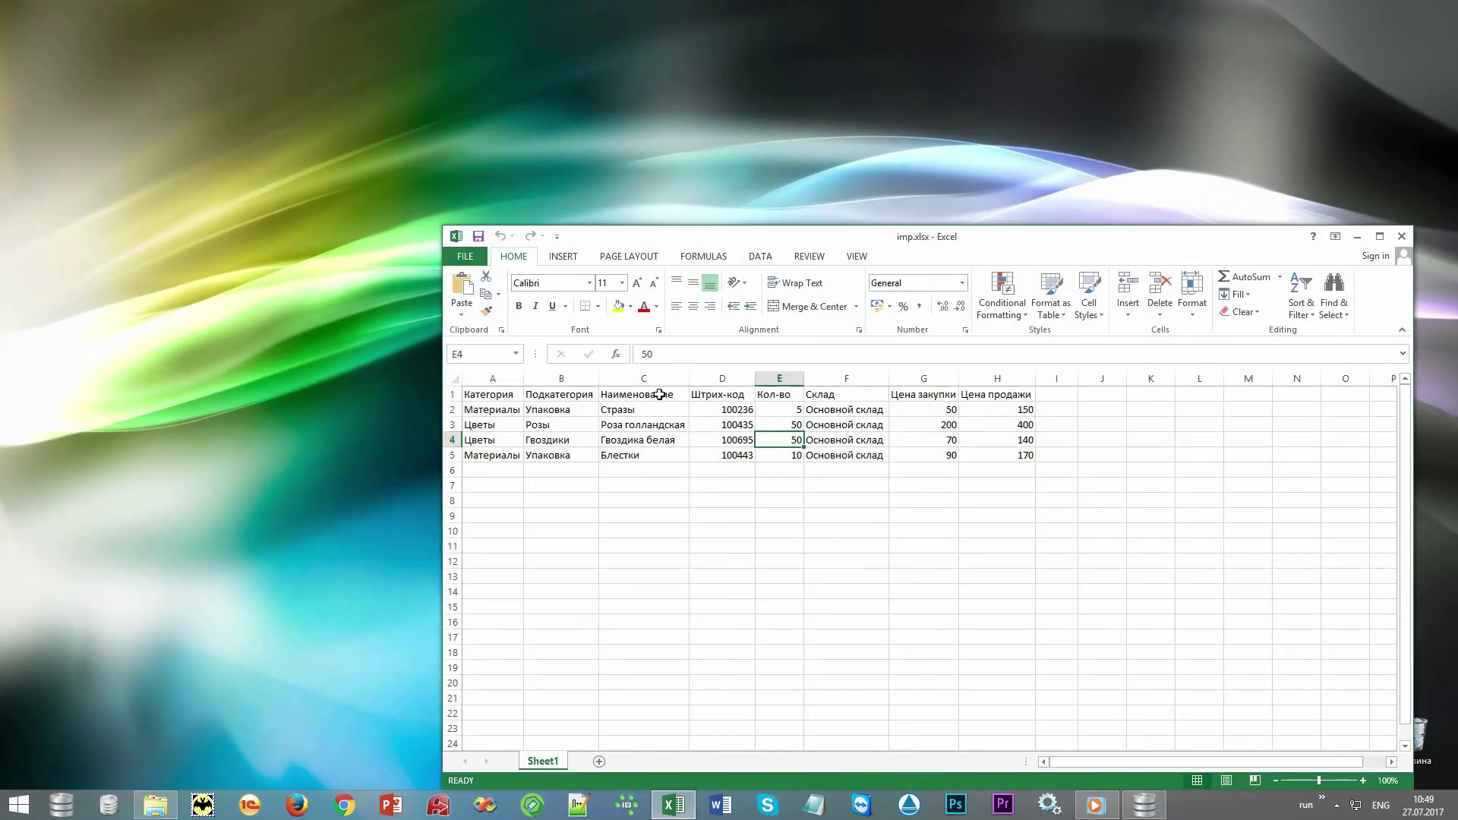
{"action": "left_click", "coordinate": [659, 394]}
{"action": "left_click", "coordinate": [745, 394]}
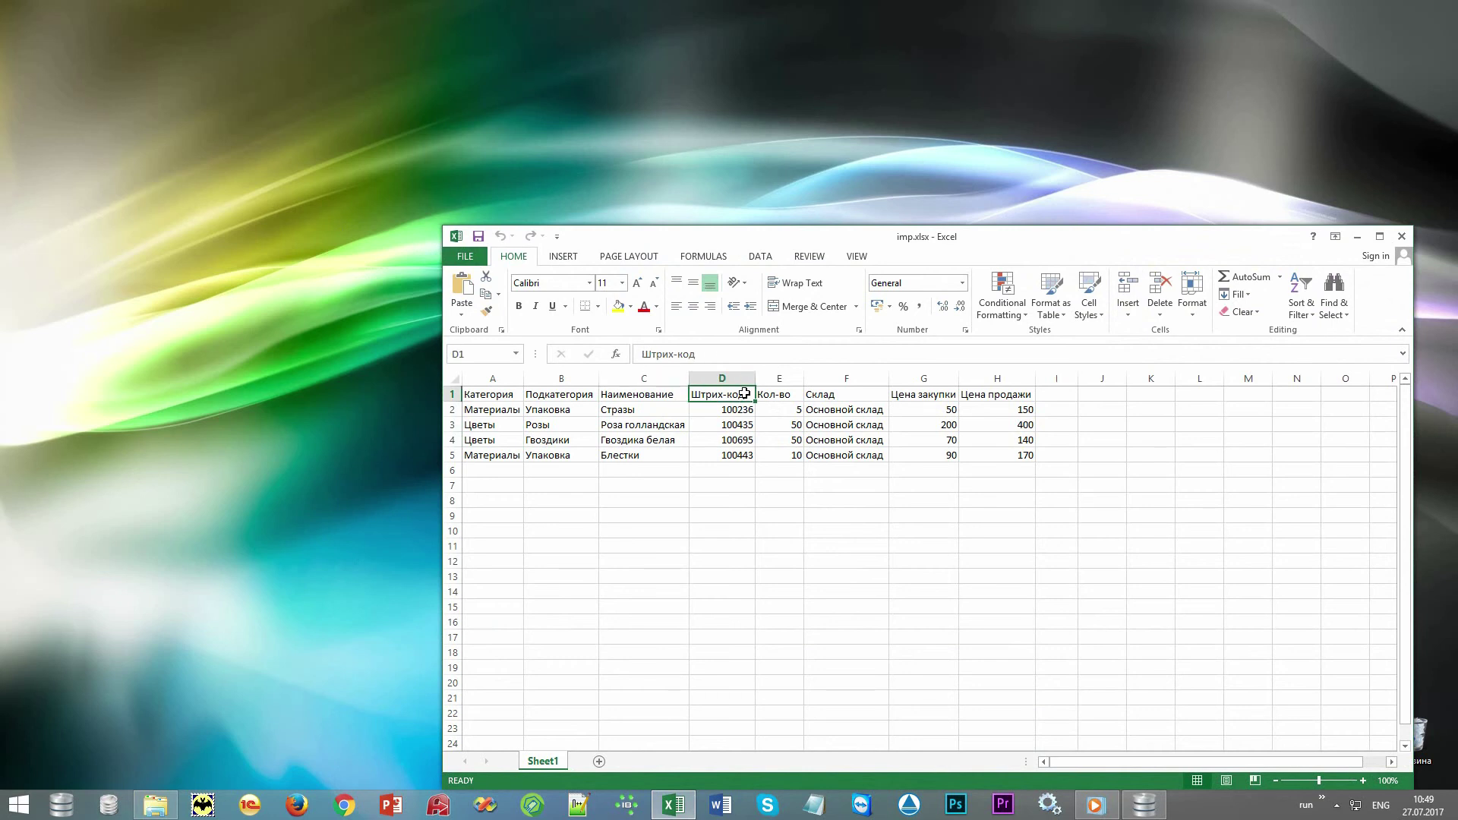
{"action": "left_click", "coordinate": [768, 394]}
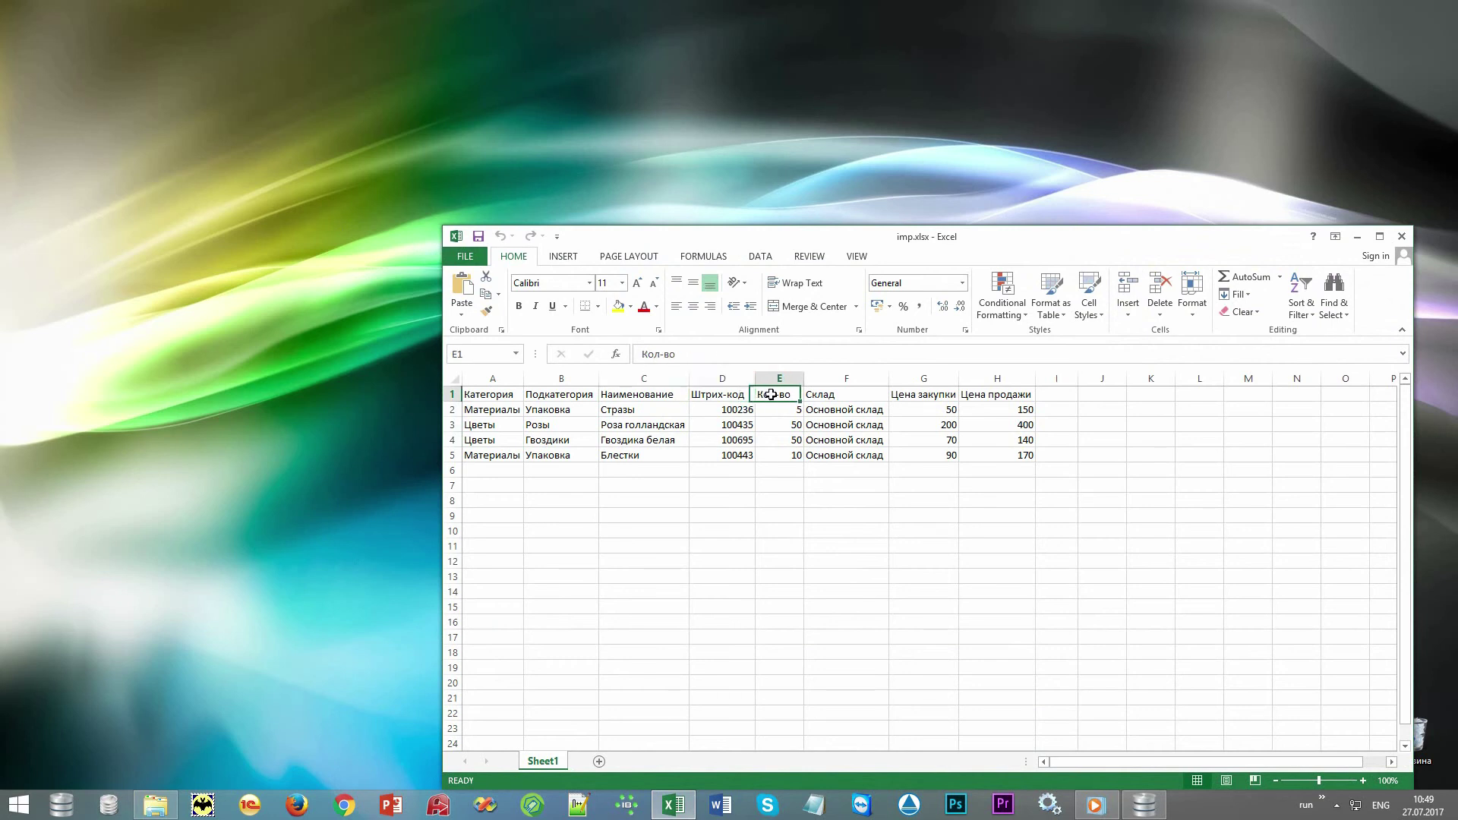
{"action": "left_click", "coordinate": [826, 396]}
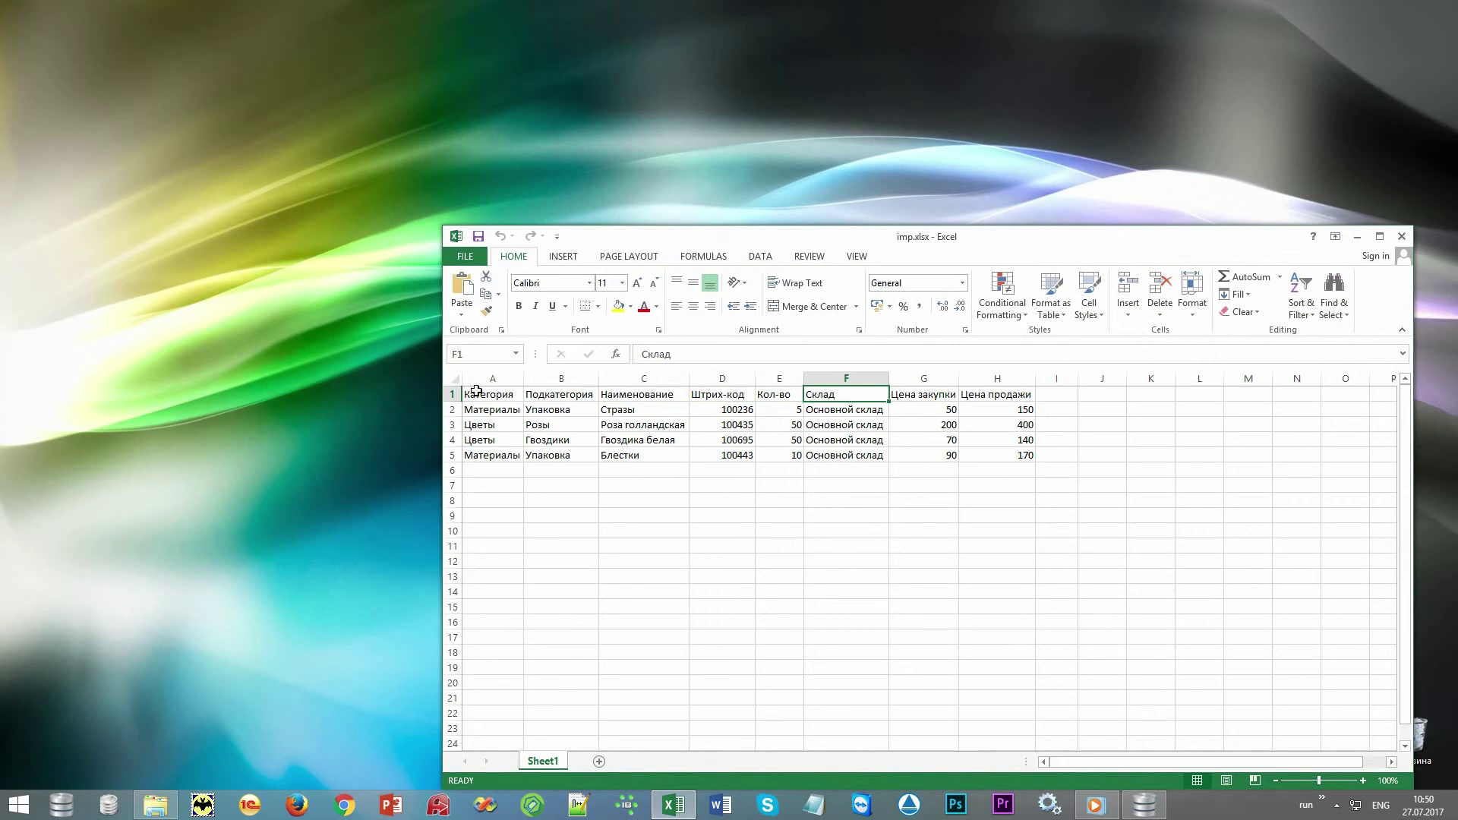
{"action": "left_click_drag", "start_coordinate": [476, 392], "coordinate": [559, 457]}
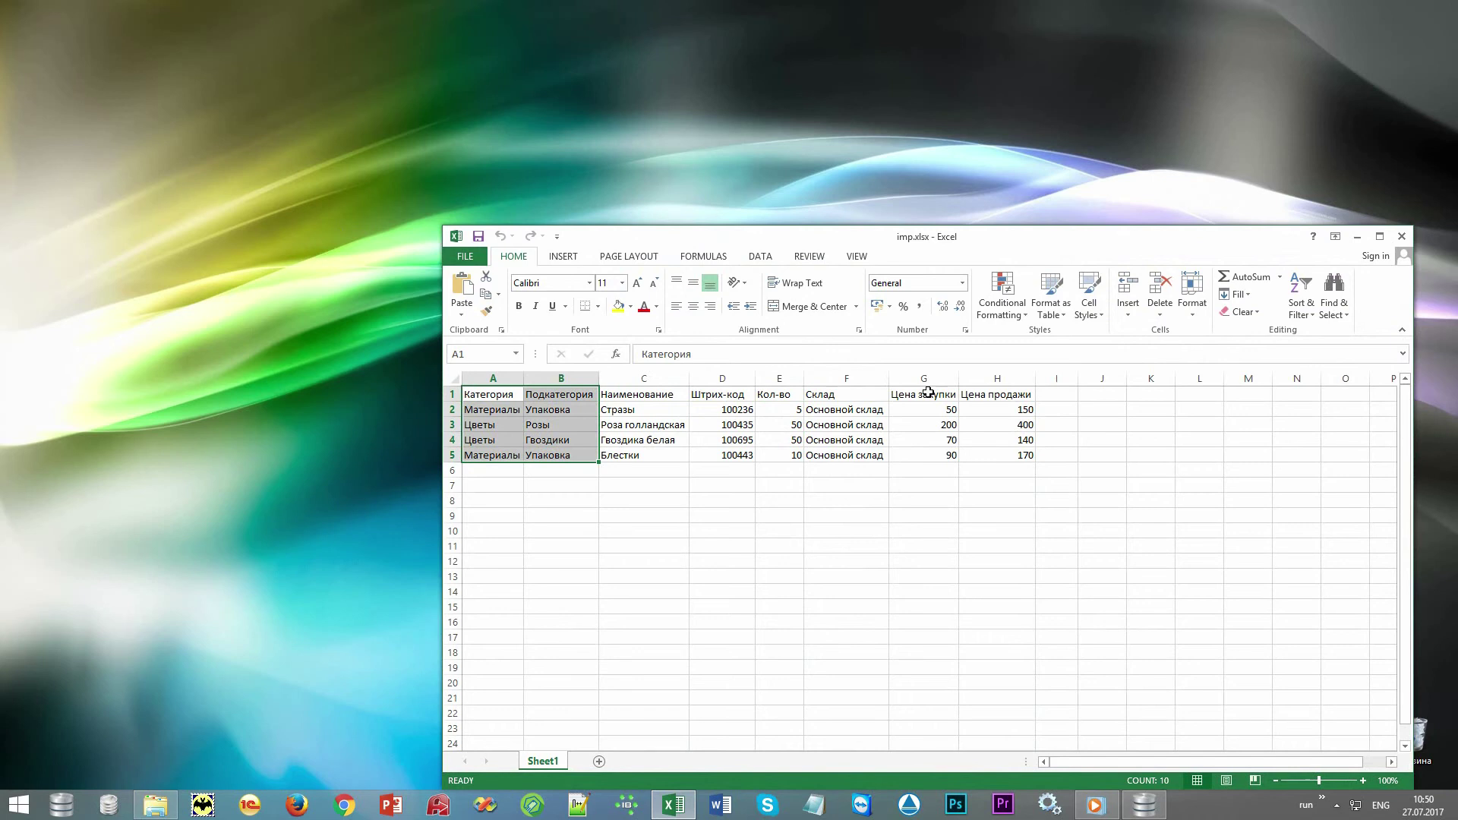
Examine the Цена закупки and Цена продажи columns of the spreadsheet and close the workbook.
{"action": "left_click", "coordinate": [932, 392]}
{"action": "left_click", "coordinate": [977, 393]}
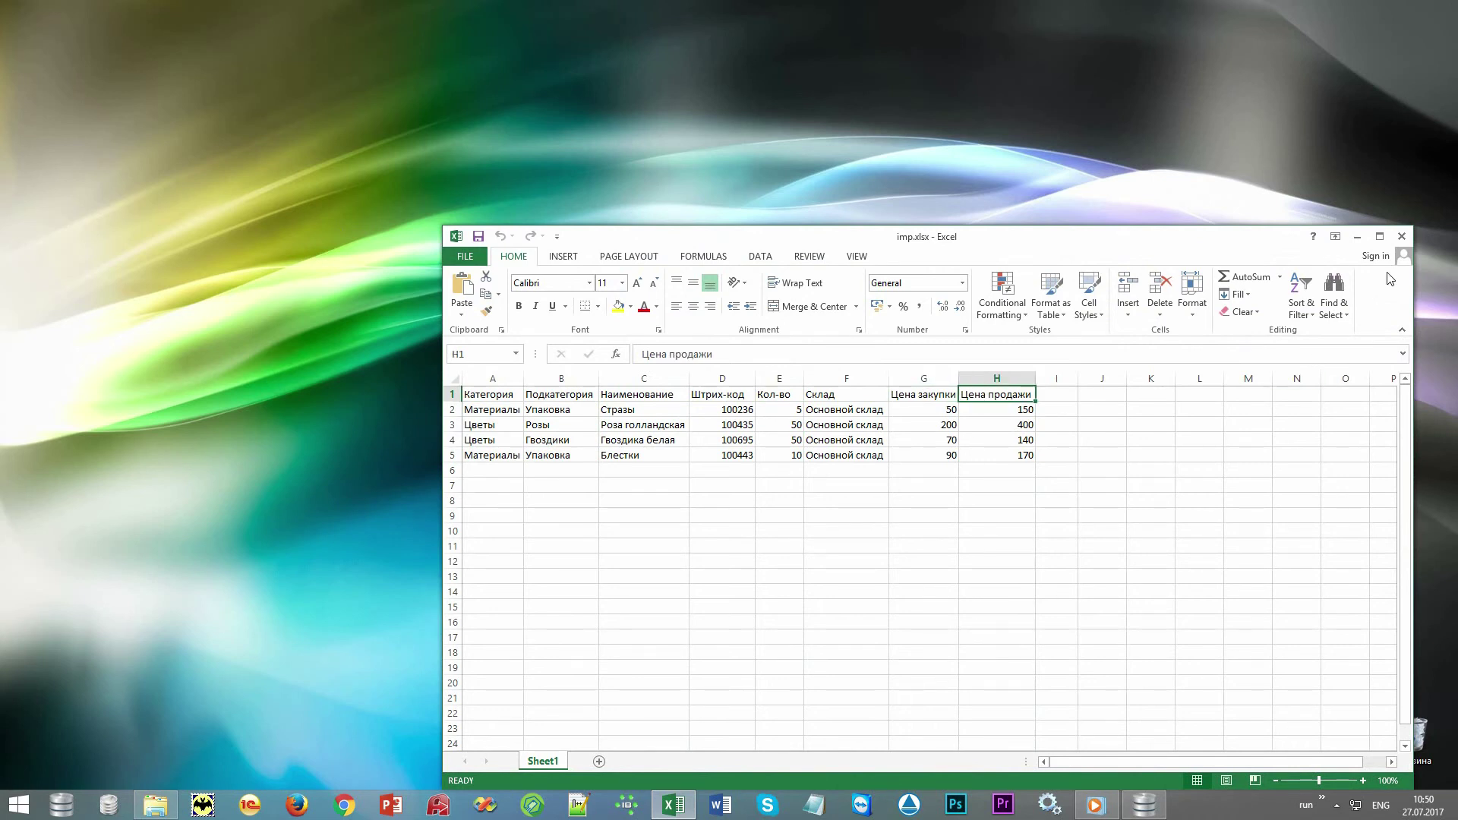
{"action": "left_click", "coordinate": [1403, 237]}
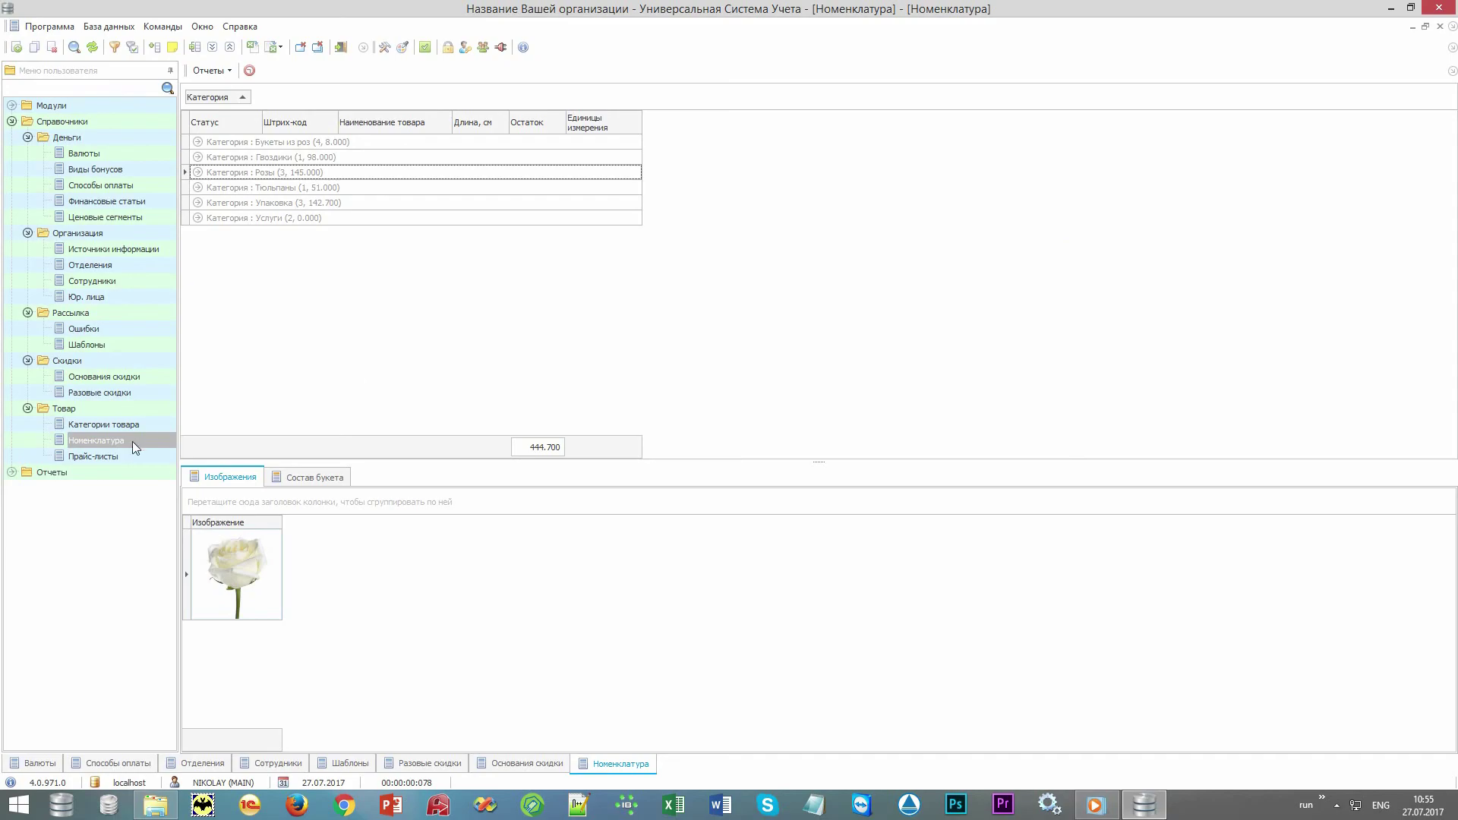
Import imp.xlsx into the Номенклатура directory as MS Excel 2007 with the imp.imp template, and check the Стразы and Блестки items.
{"action": "left_click", "coordinate": [133, 440]}
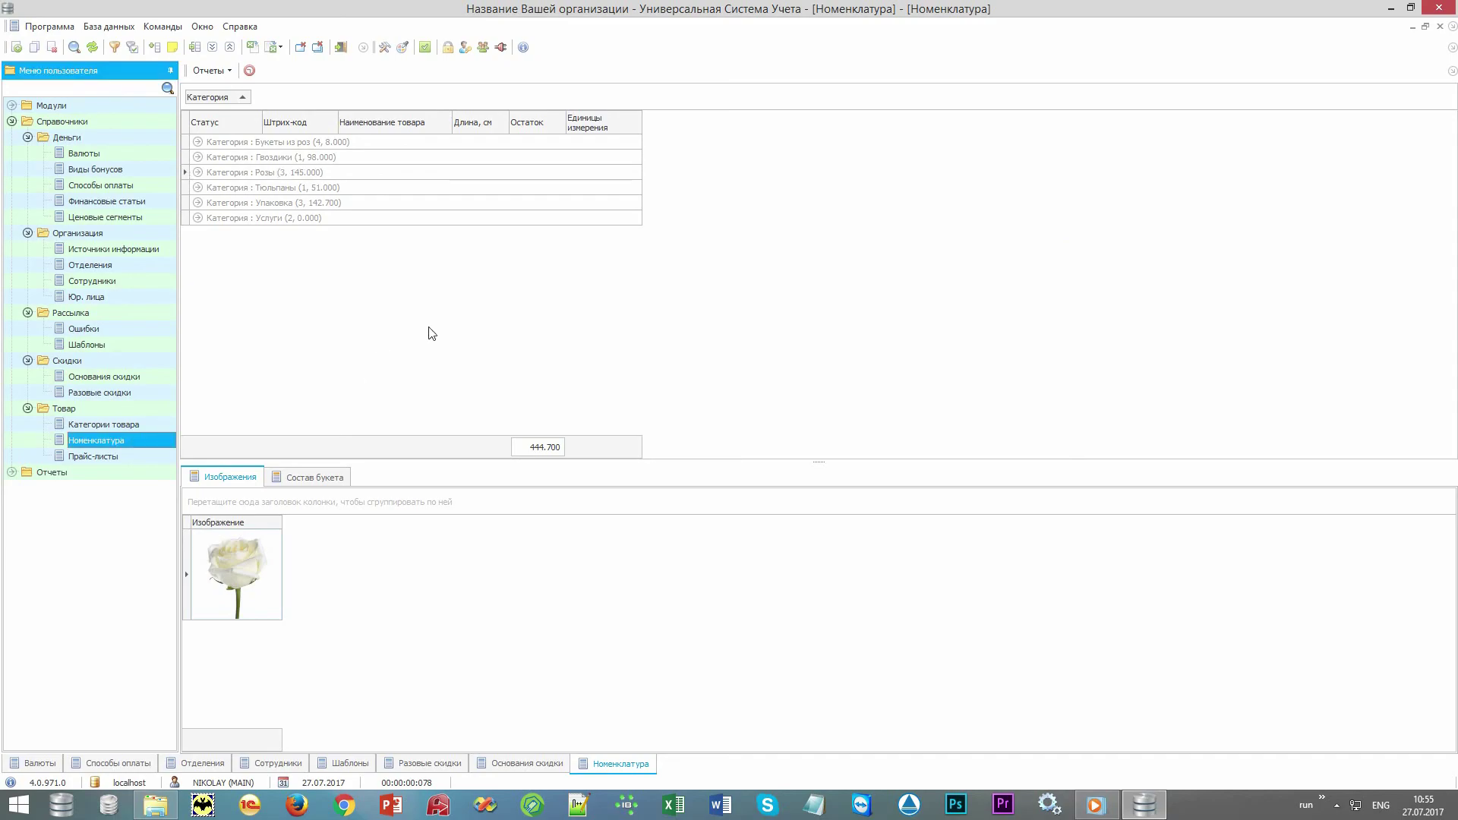
{"action": "left_click", "coordinate": [468, 320]}
{"action": "right_click", "coordinate": [468, 320]}
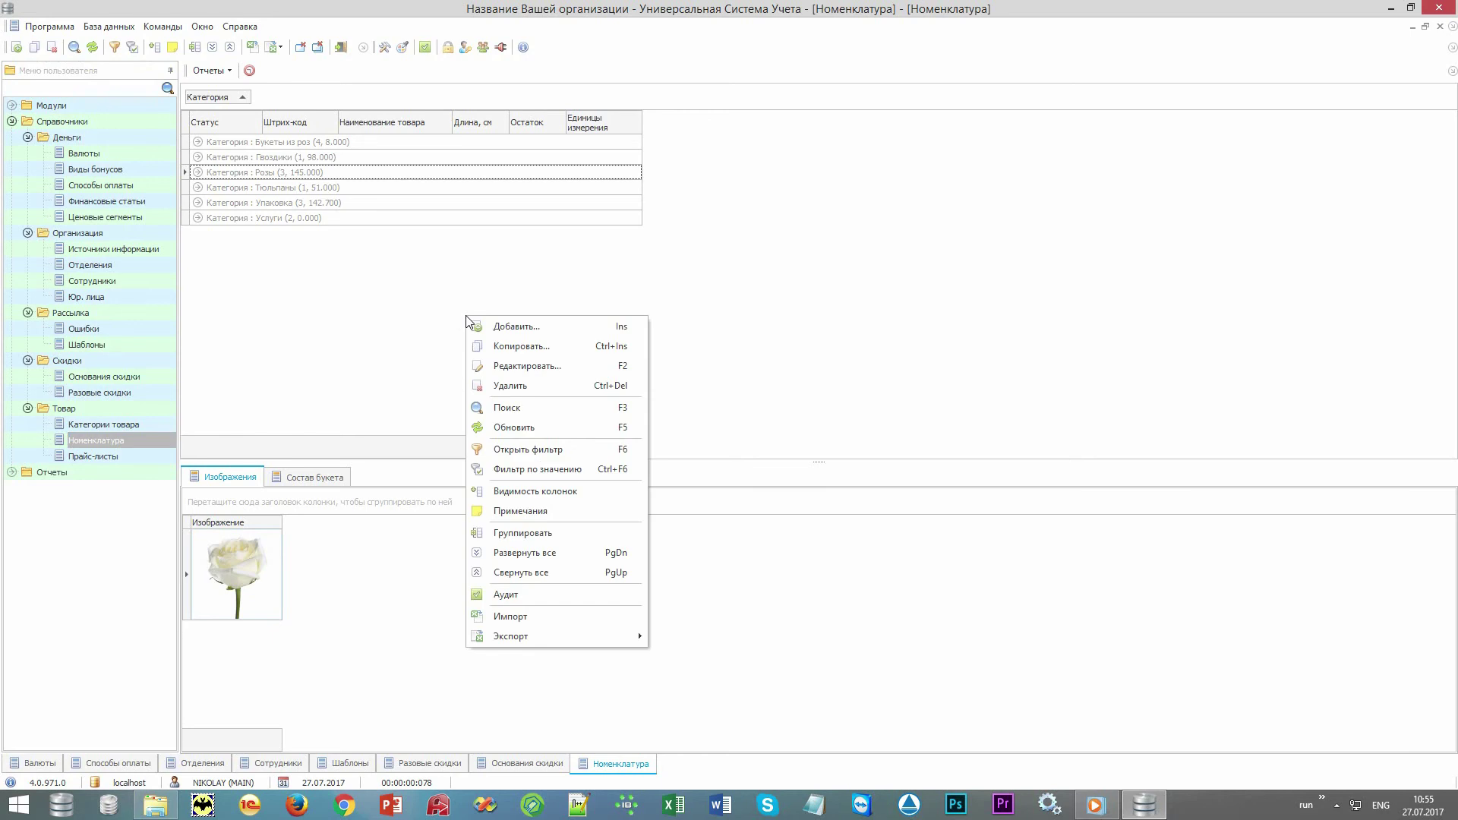
{"action": "left_click", "coordinate": [525, 617]}
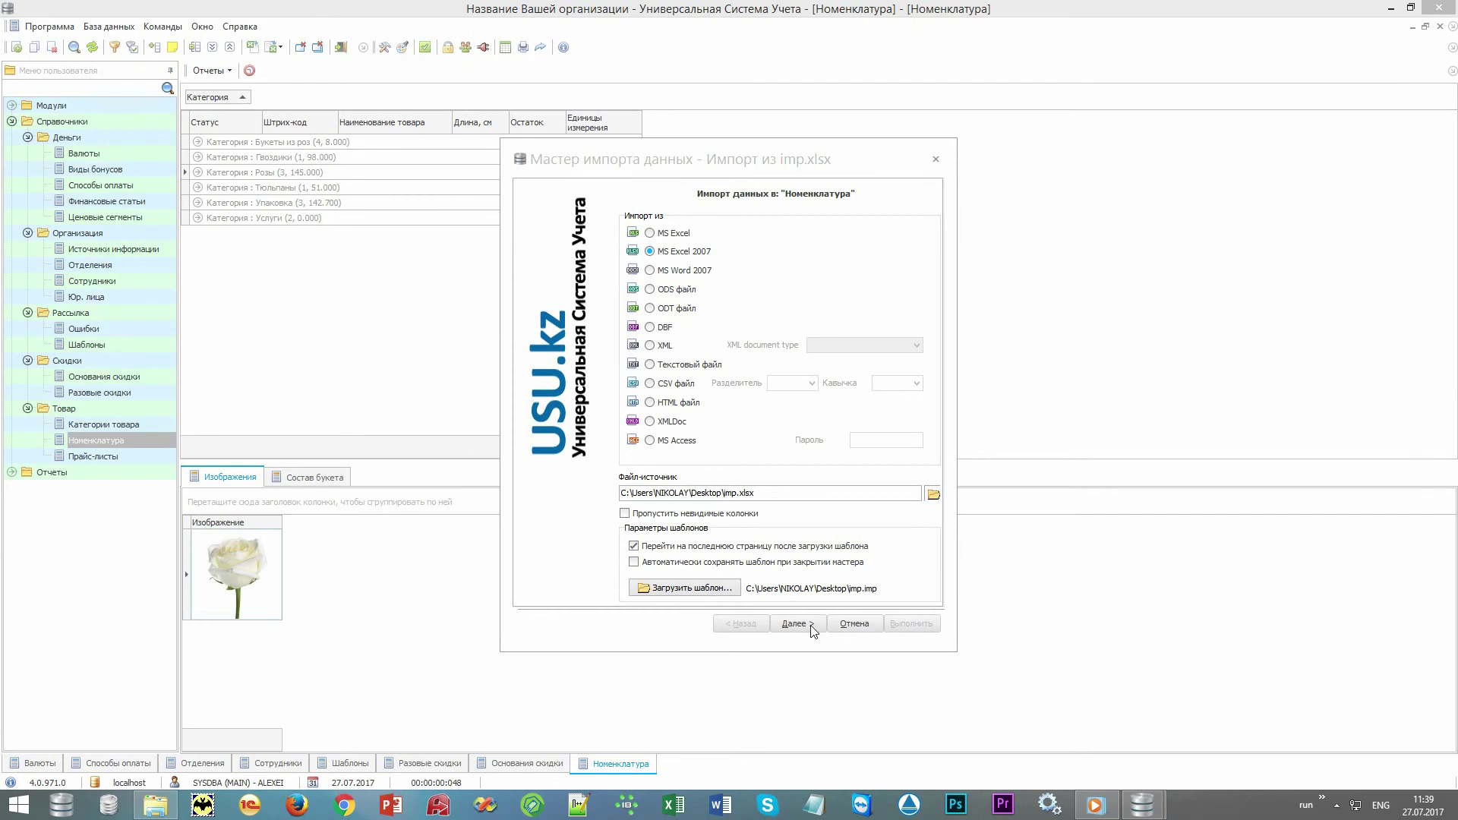
{"action": "left_click", "coordinate": [811, 624]}
{"action": "left_click", "coordinate": [810, 626]}
{"action": "left_click", "coordinate": [798, 625]}
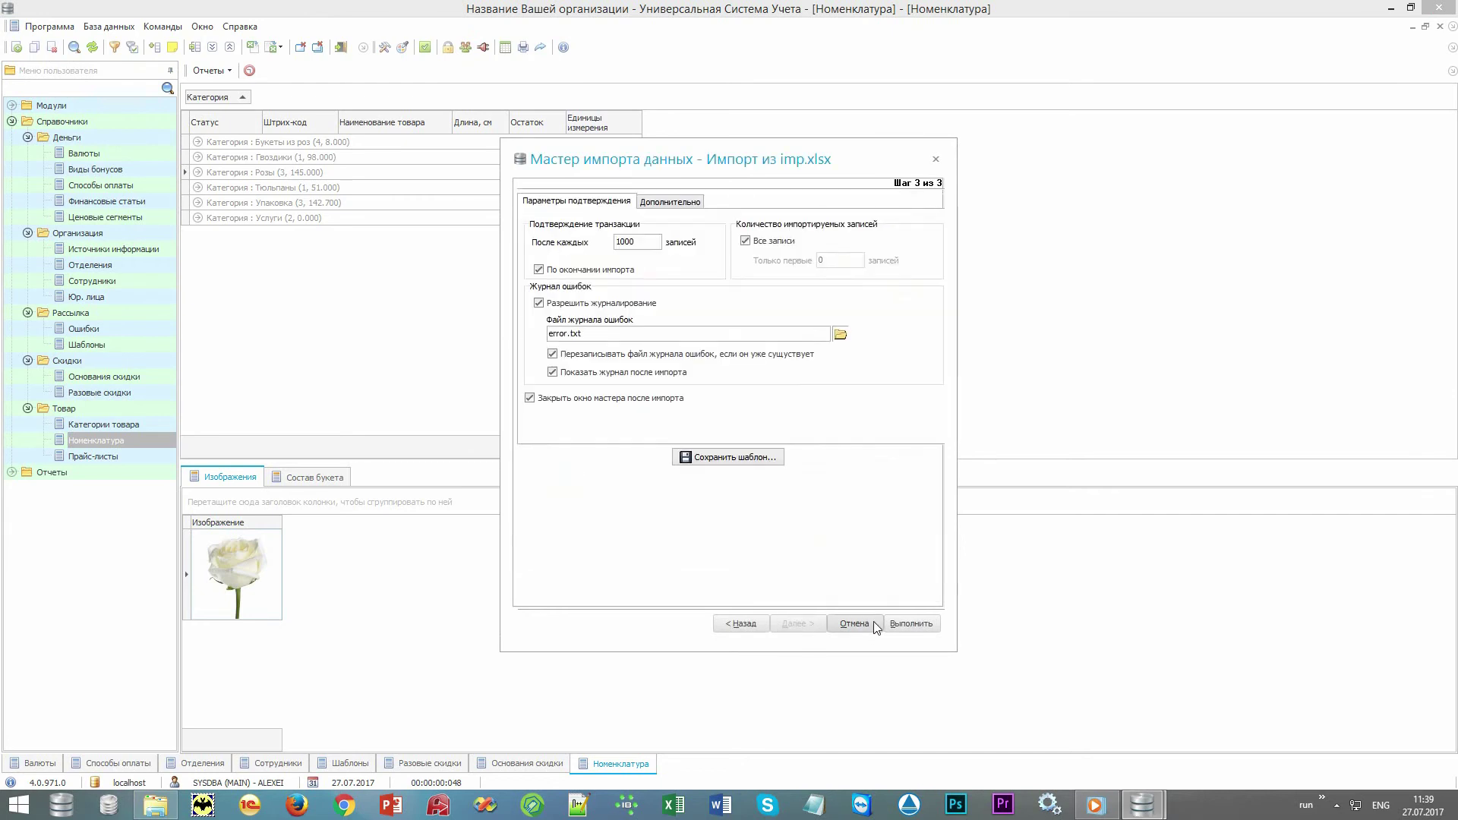
{"action": "left_click", "coordinate": [903, 624]}
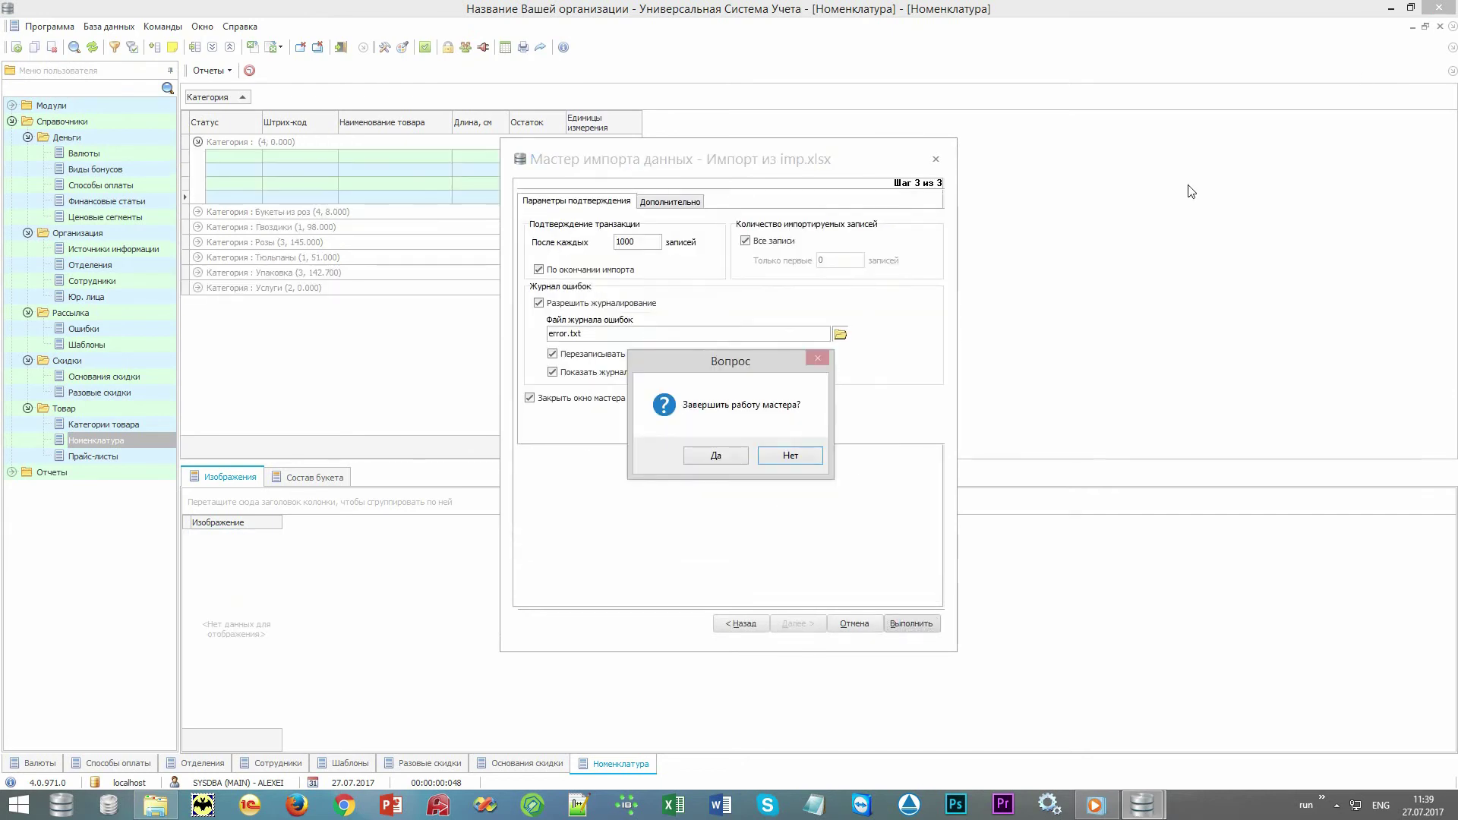
{"action": "left_click", "coordinate": [716, 456]}
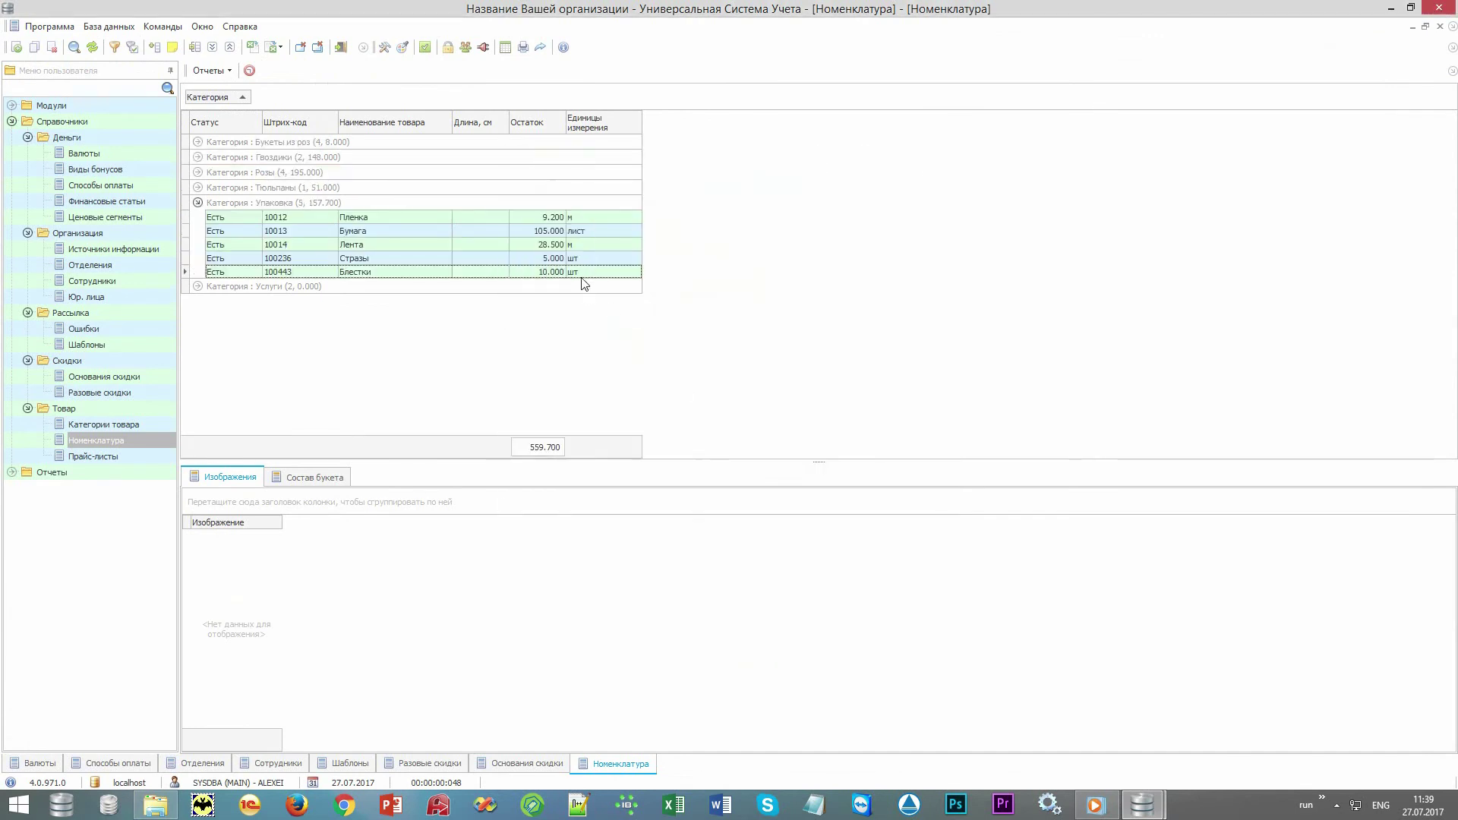
{"action": "left_click", "coordinate": [495, 259]}
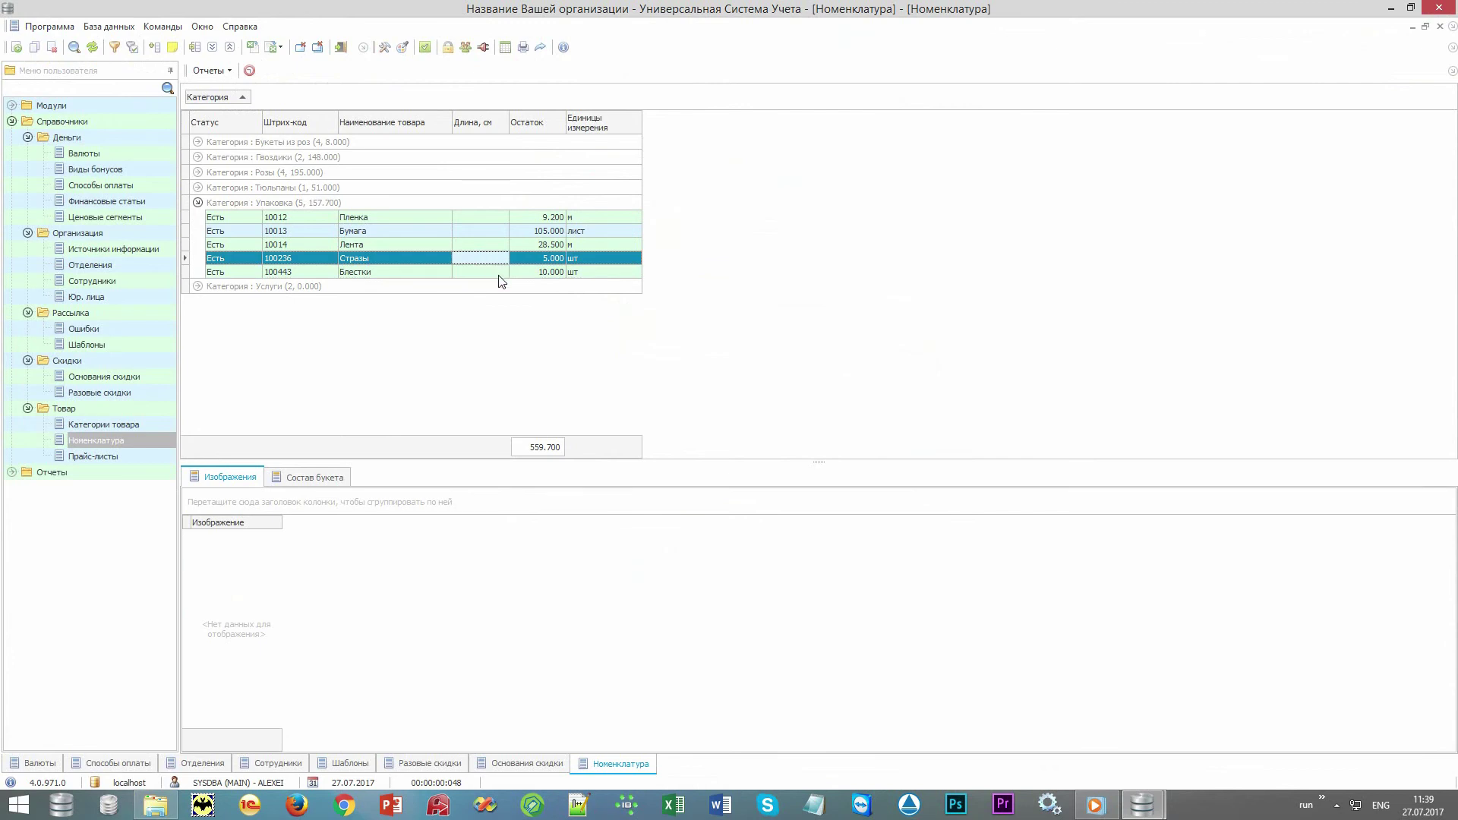
{"action": "left_click", "coordinate": [499, 273]}
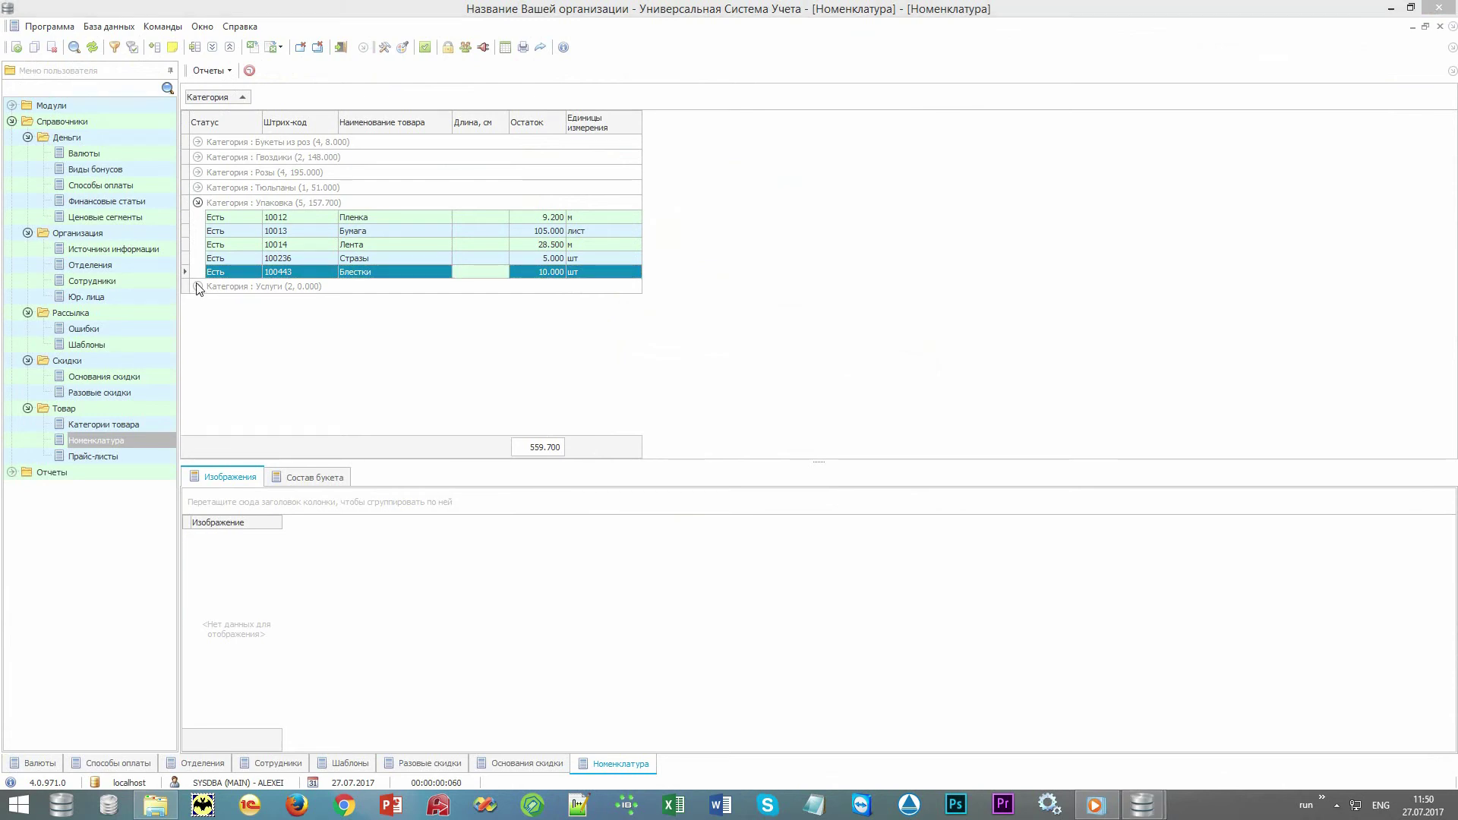
Start a new image record for the Оформление item in the Услуги category and view the option of loading it from a file.
{"action": "left_click", "coordinate": [197, 287]}
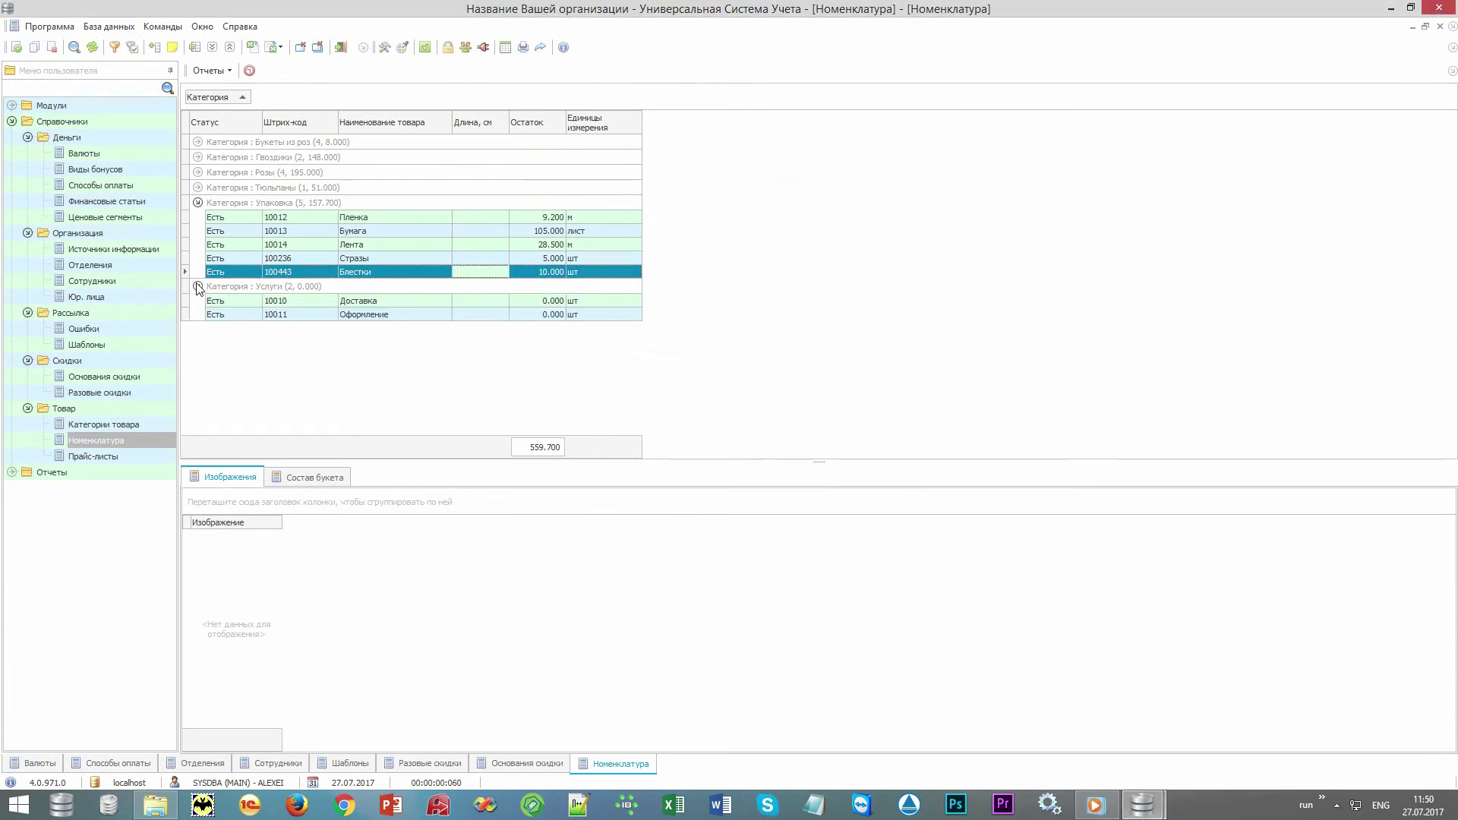
{"action": "left_click", "coordinate": [402, 318]}
{"action": "right_click", "coordinate": [417, 575]}
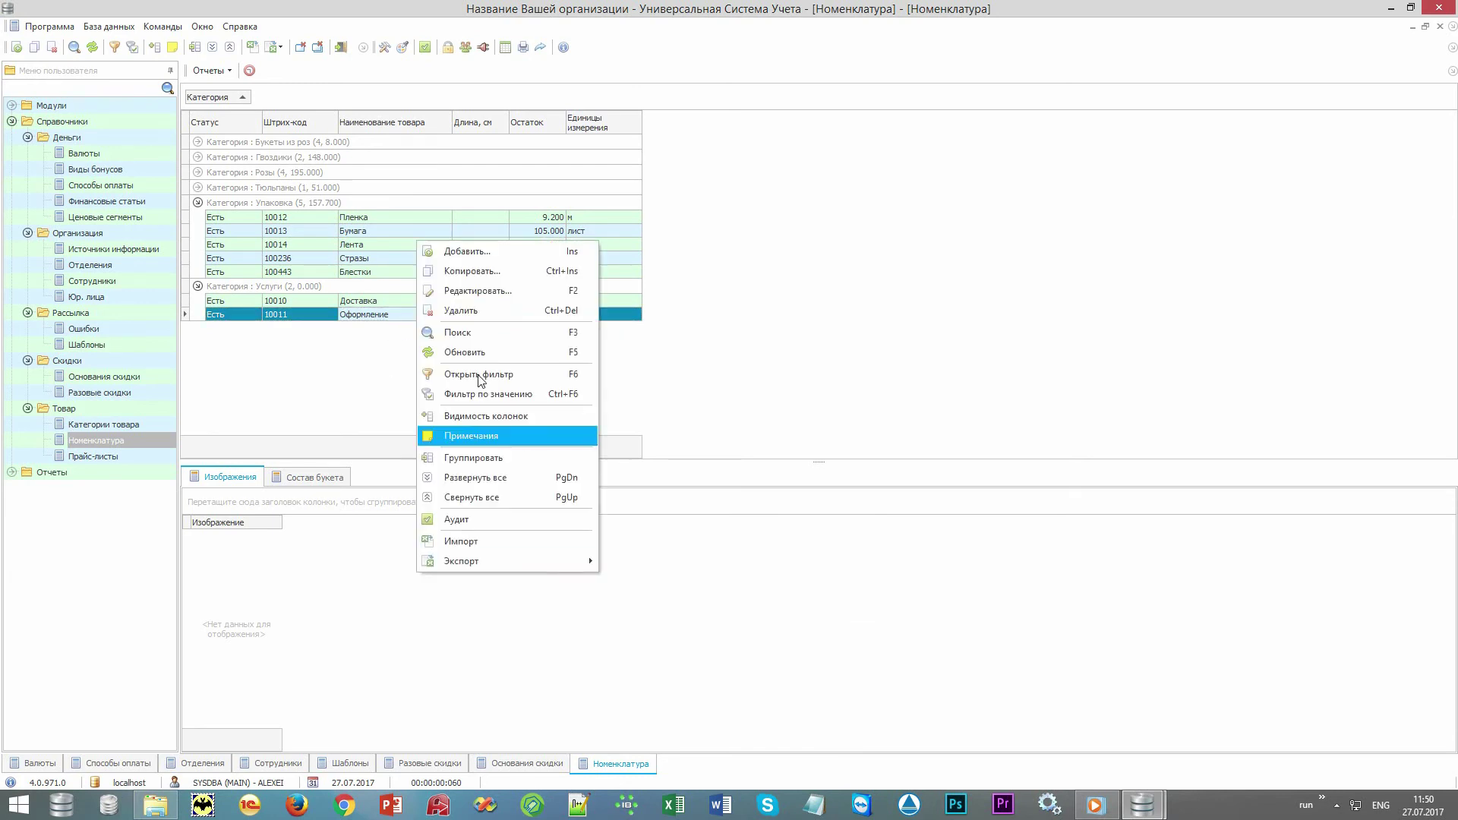
{"action": "left_click", "coordinate": [467, 251]}
{"action": "right_click", "coordinate": [851, 84]}
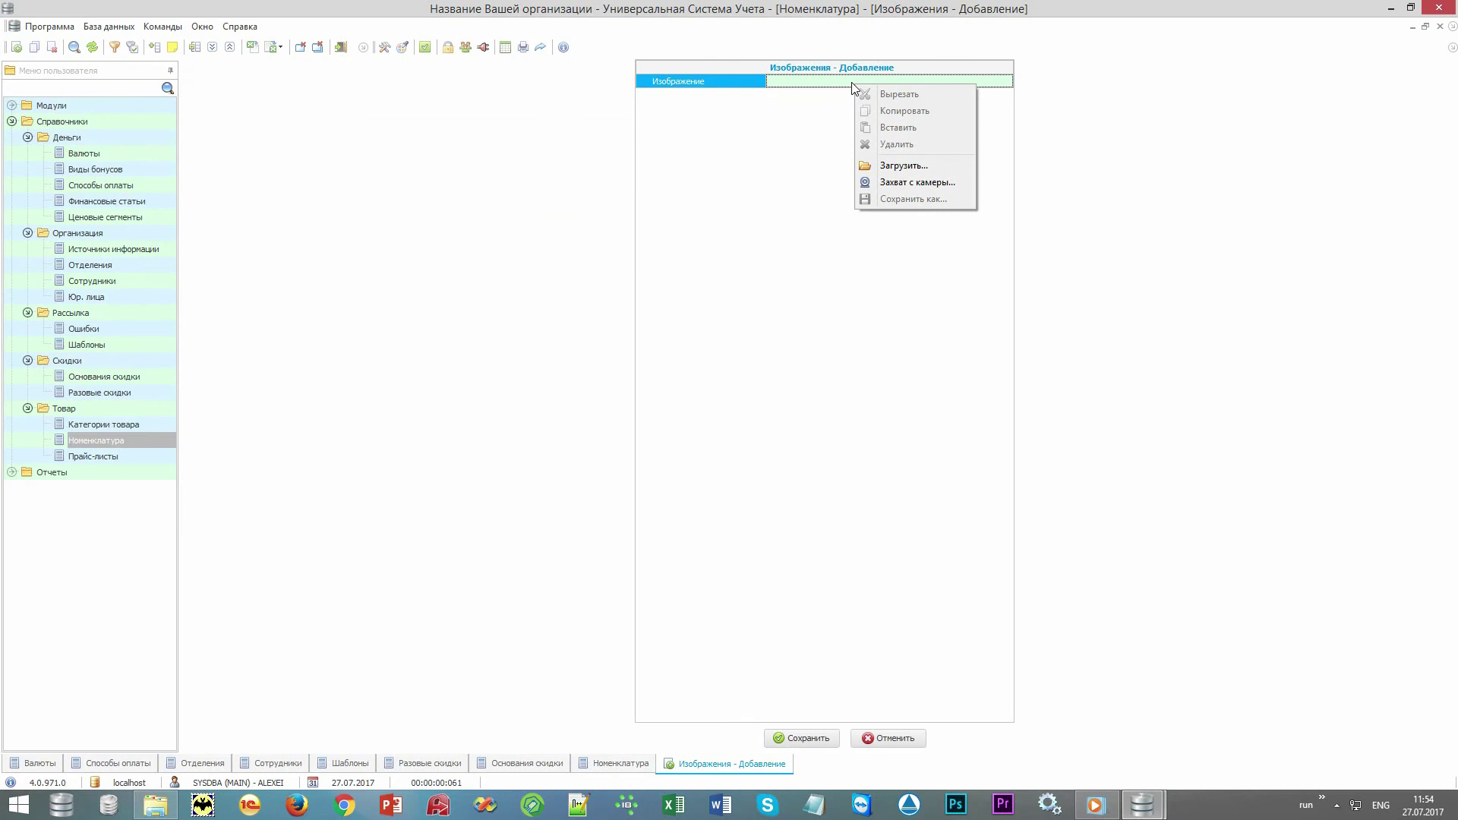
{"action": "left_click", "coordinate": [904, 166]}
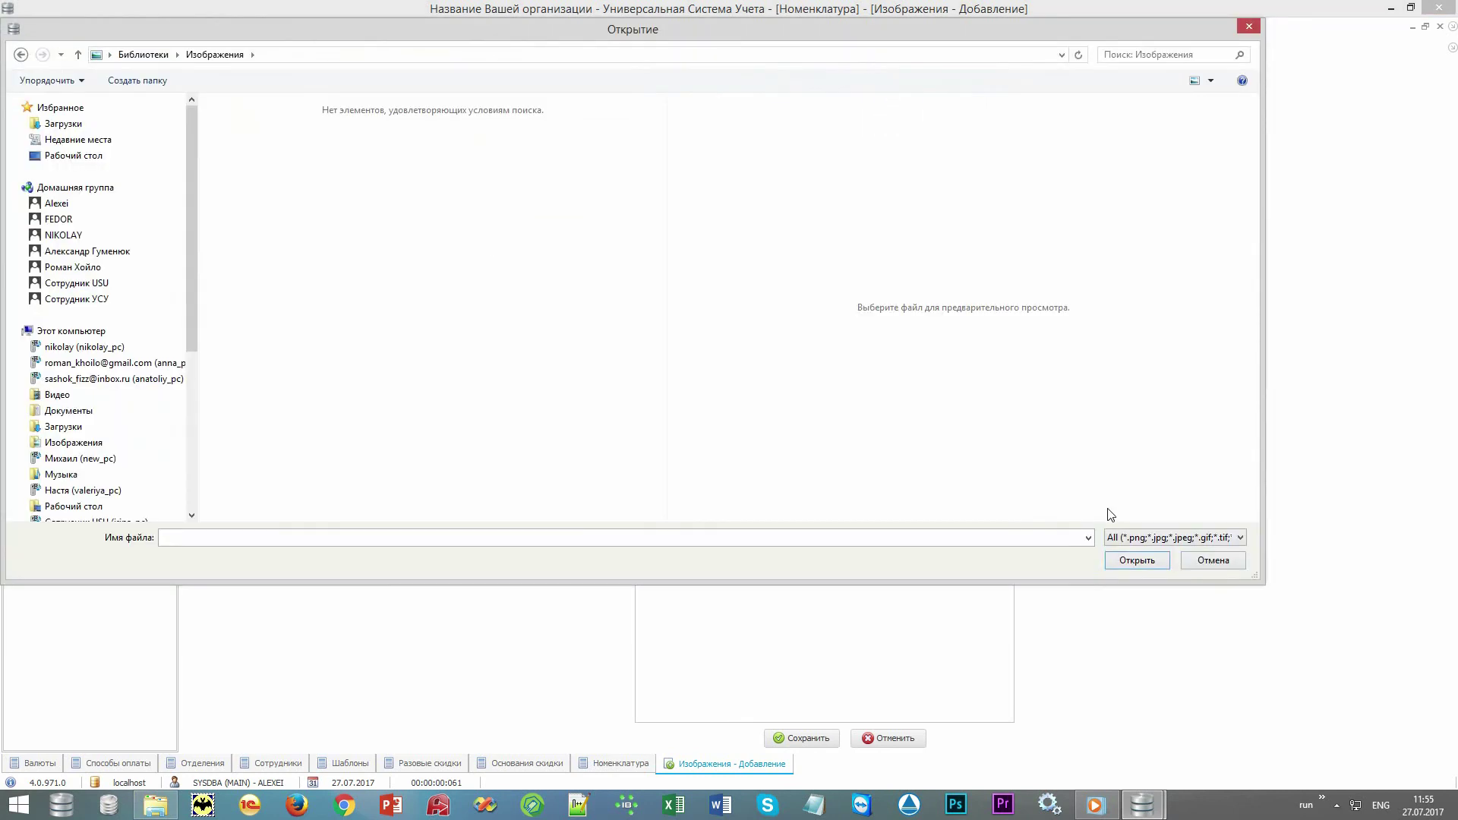
{"action": "left_click", "coordinate": [1213, 561]}
Capture a picture from the camera, assign it to the image record and save the record.
{"action": "right_click", "coordinate": [858, 85]}
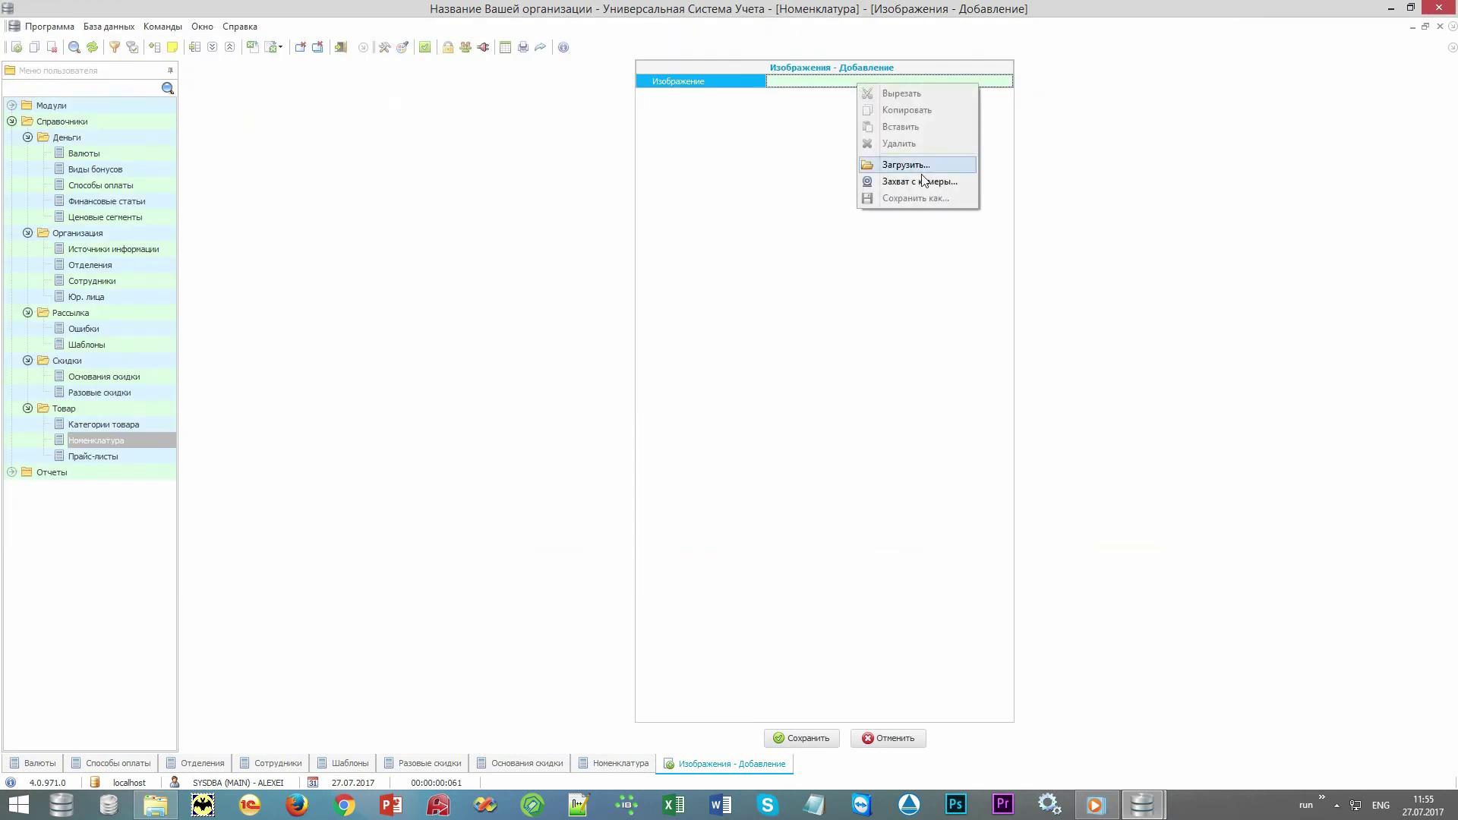
{"action": "left_click", "coordinate": [923, 182]}
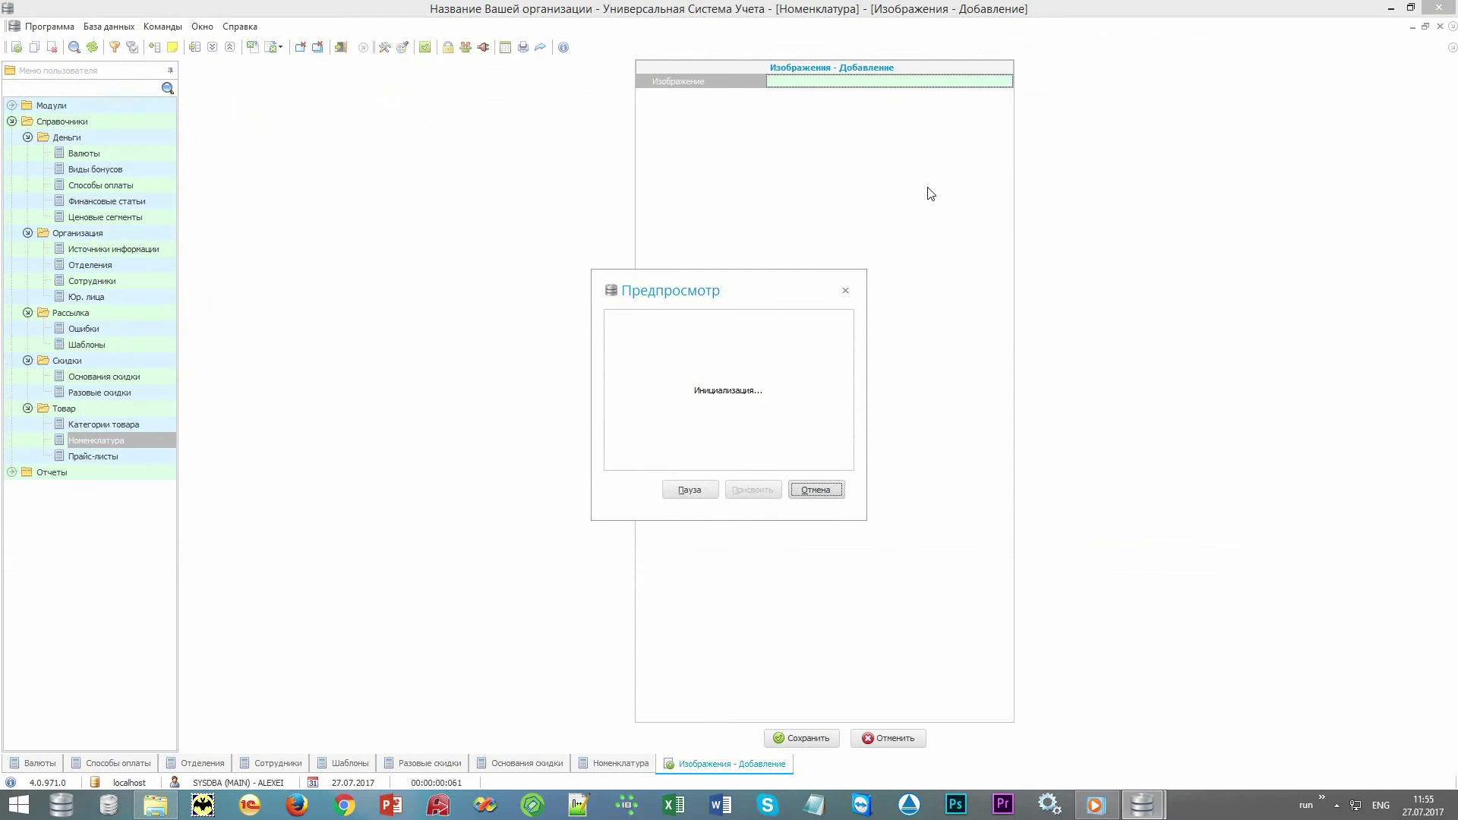
{"action": "left_click", "coordinate": [693, 490]}
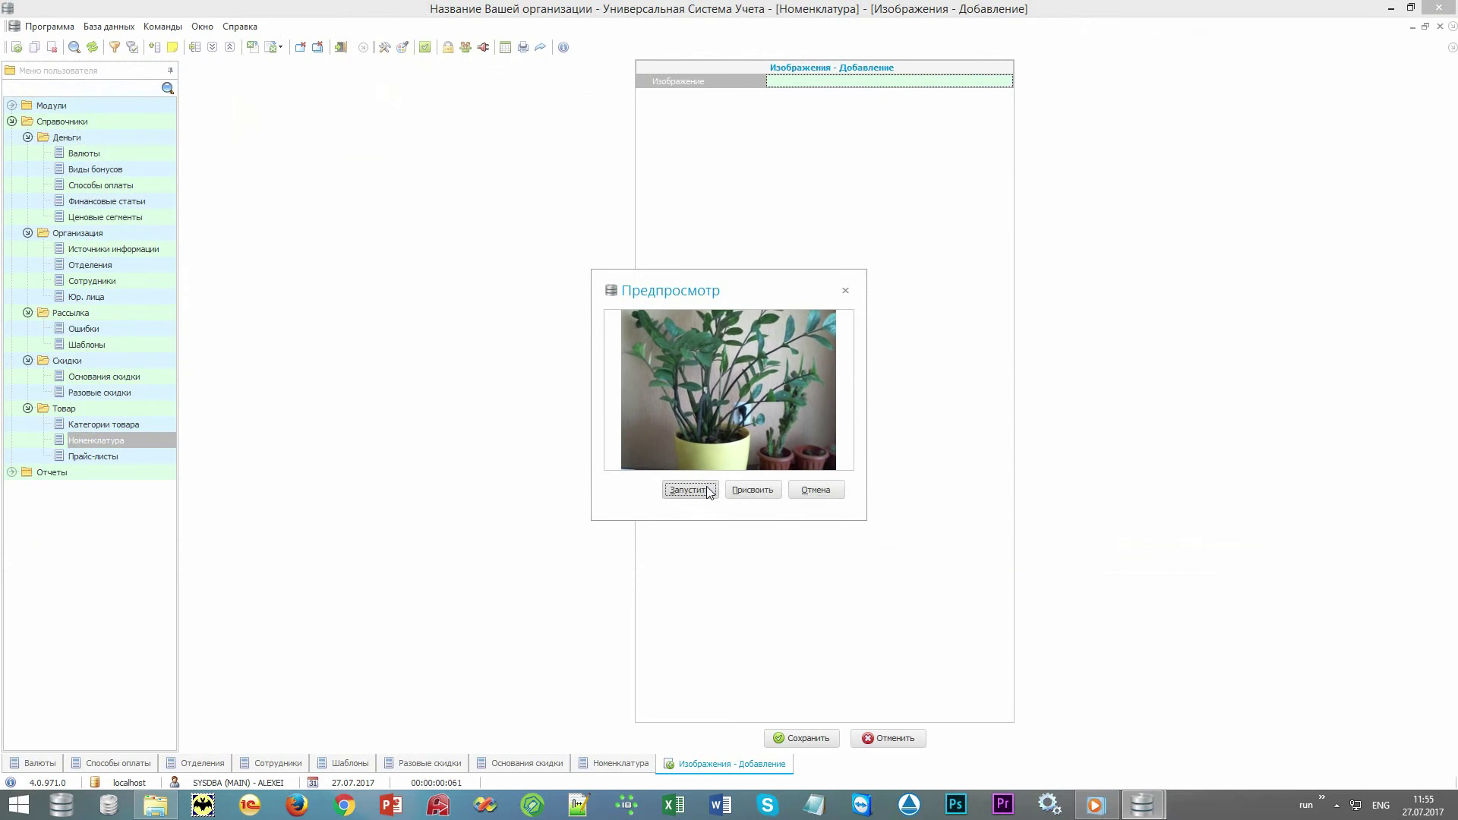
{"action": "left_click", "coordinate": [741, 485]}
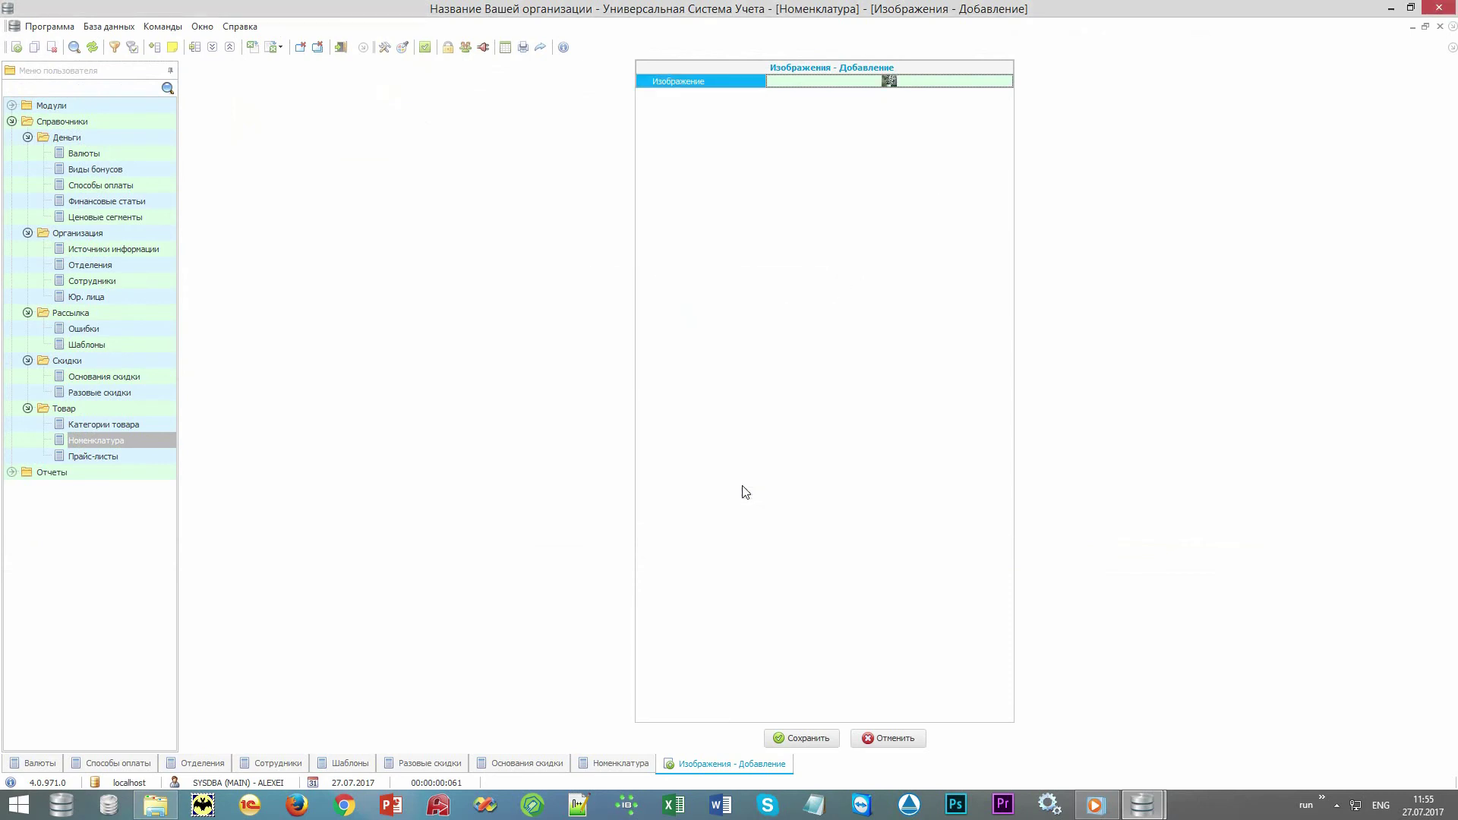
{"action": "left_click", "coordinate": [796, 738]}
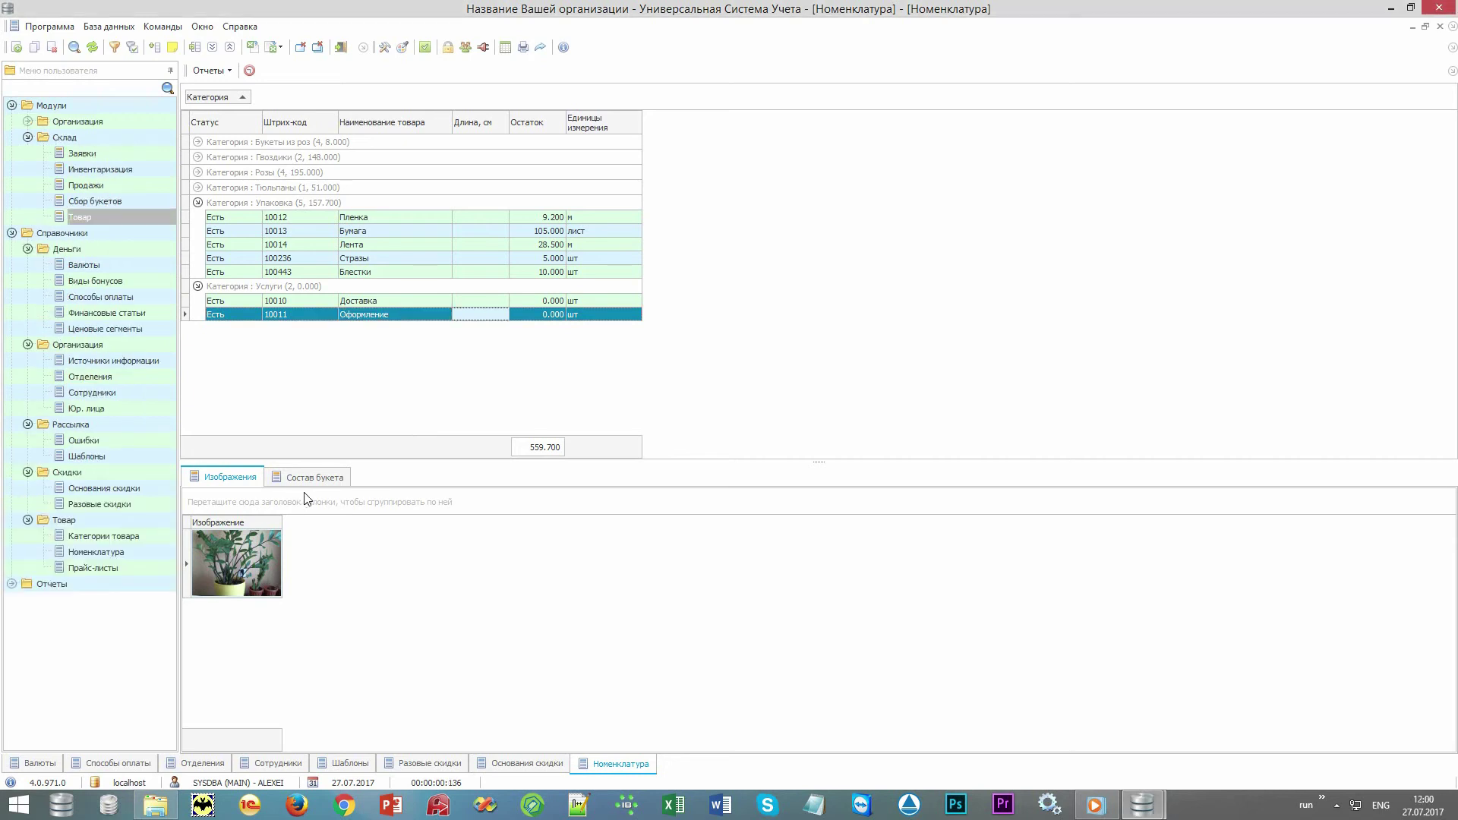
View the Памятка report for the Букет "Красные розы" (15 роз) item, close it and return to the Оформление item.
{"action": "left_click", "coordinate": [198, 143]}
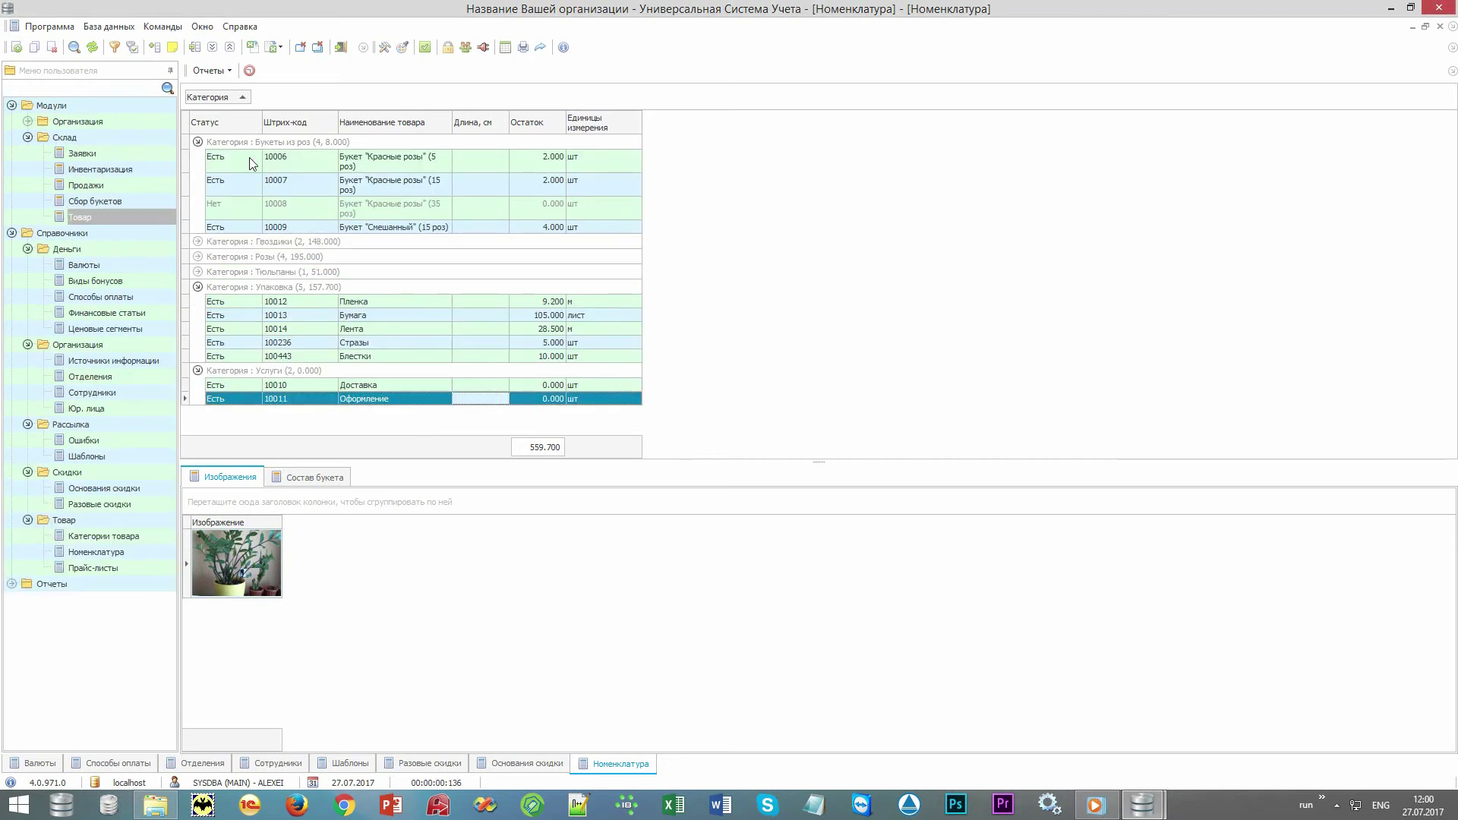
{"action": "left_click", "coordinate": [319, 190]}
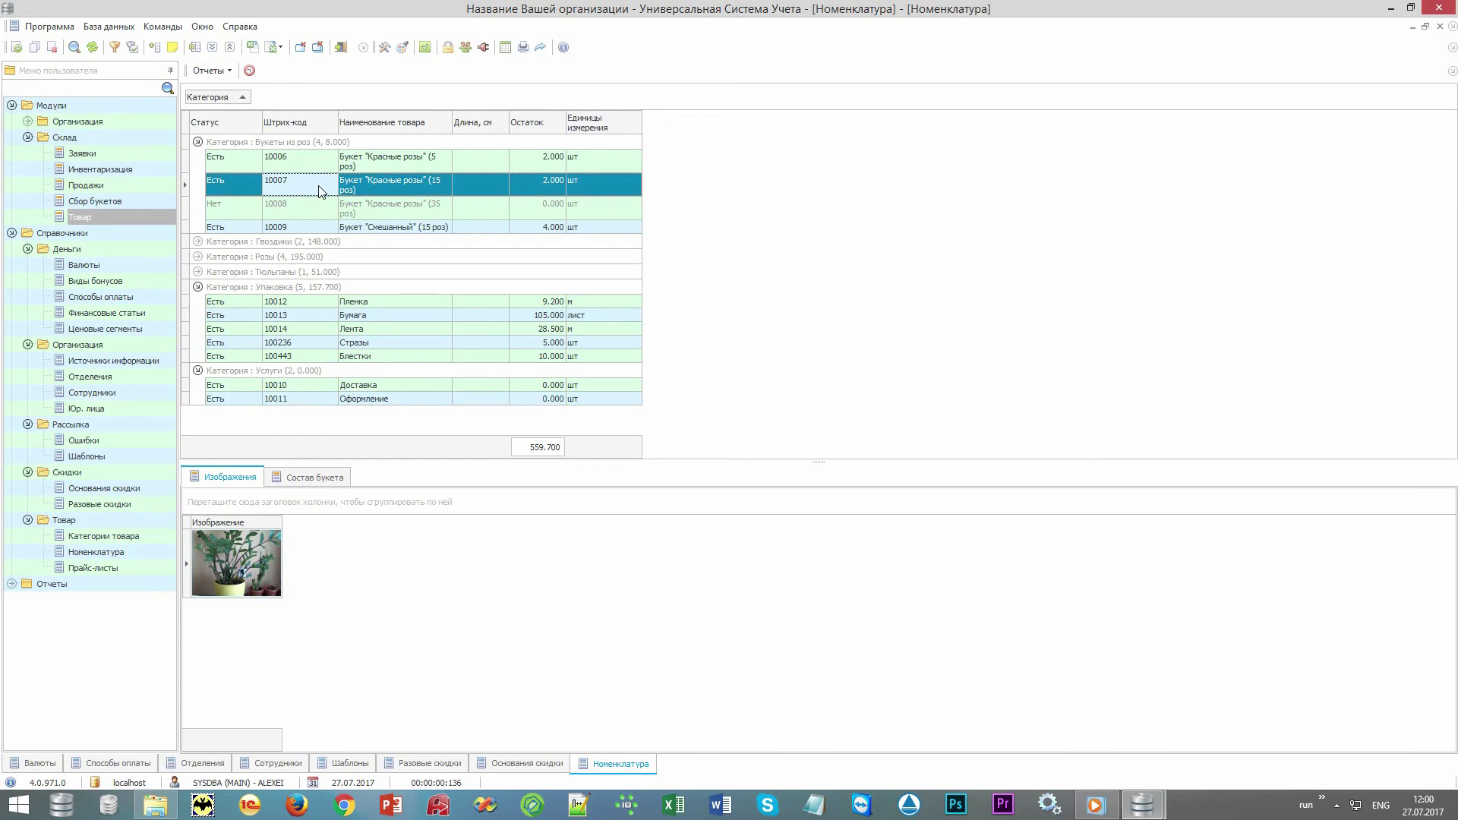
{"action": "left_click", "coordinate": [213, 71]}
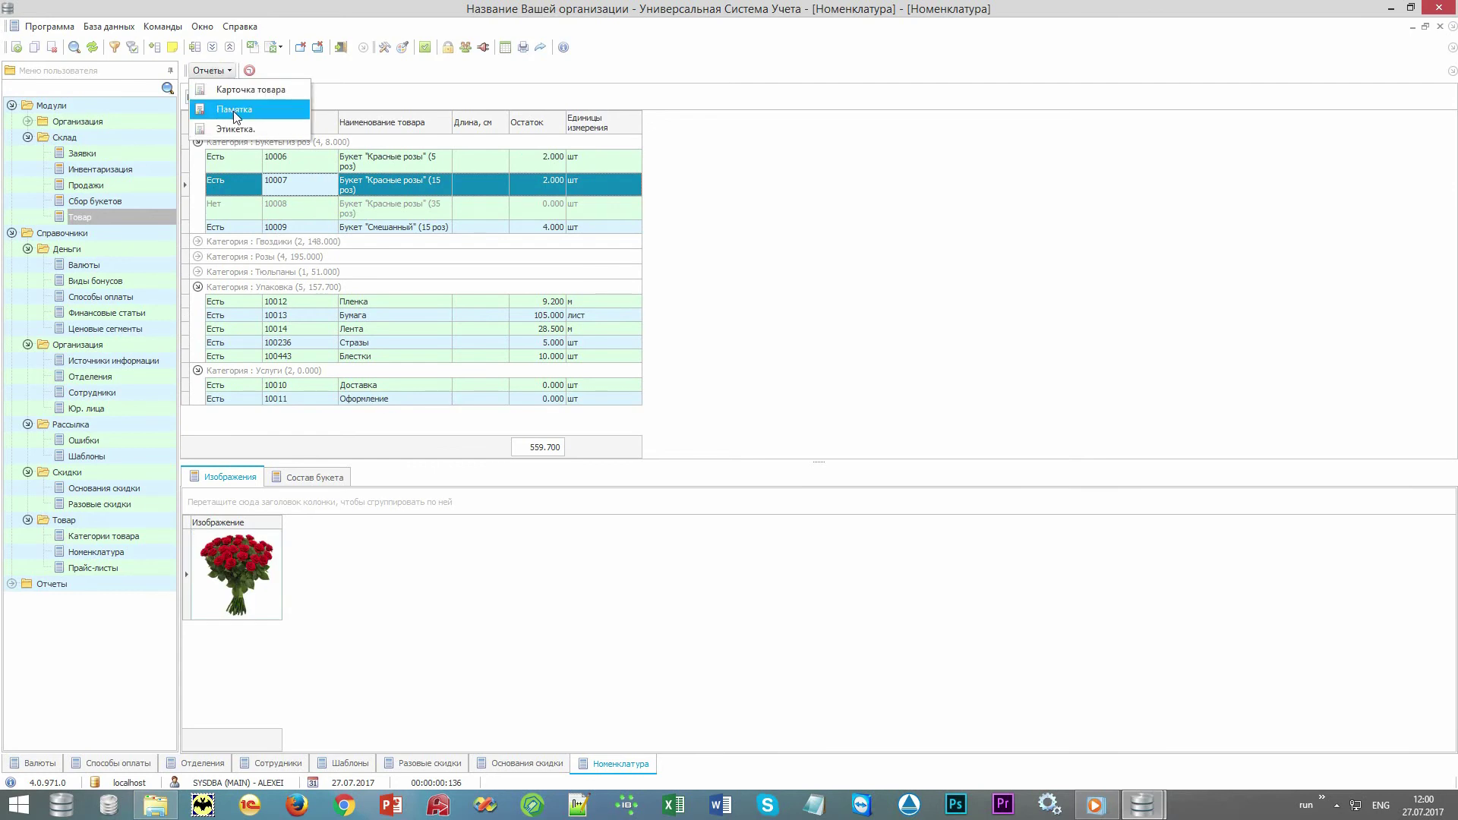
{"action": "left_click", "coordinate": [261, 122]}
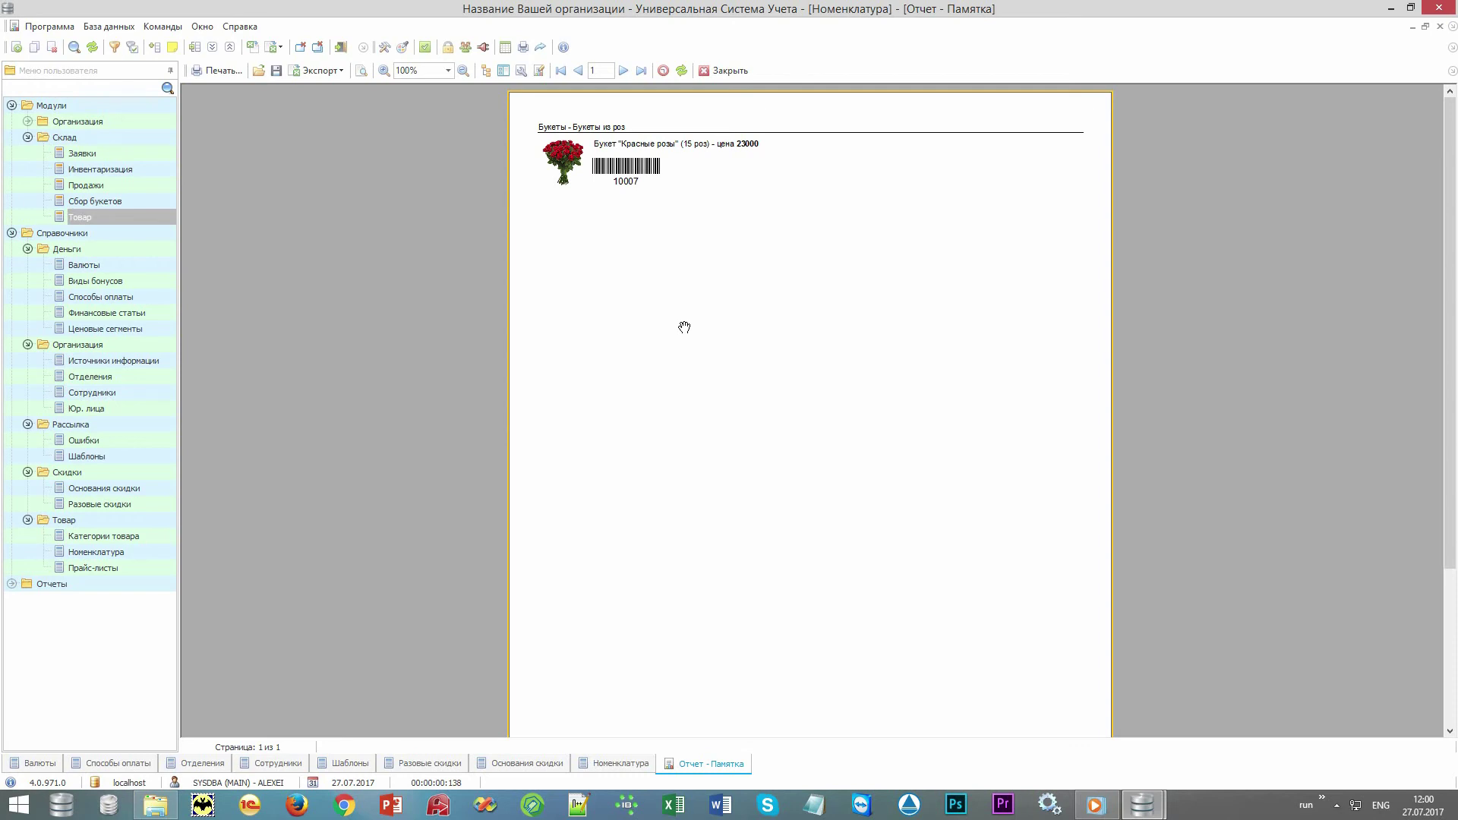
{"action": "left_click", "coordinate": [729, 71]}
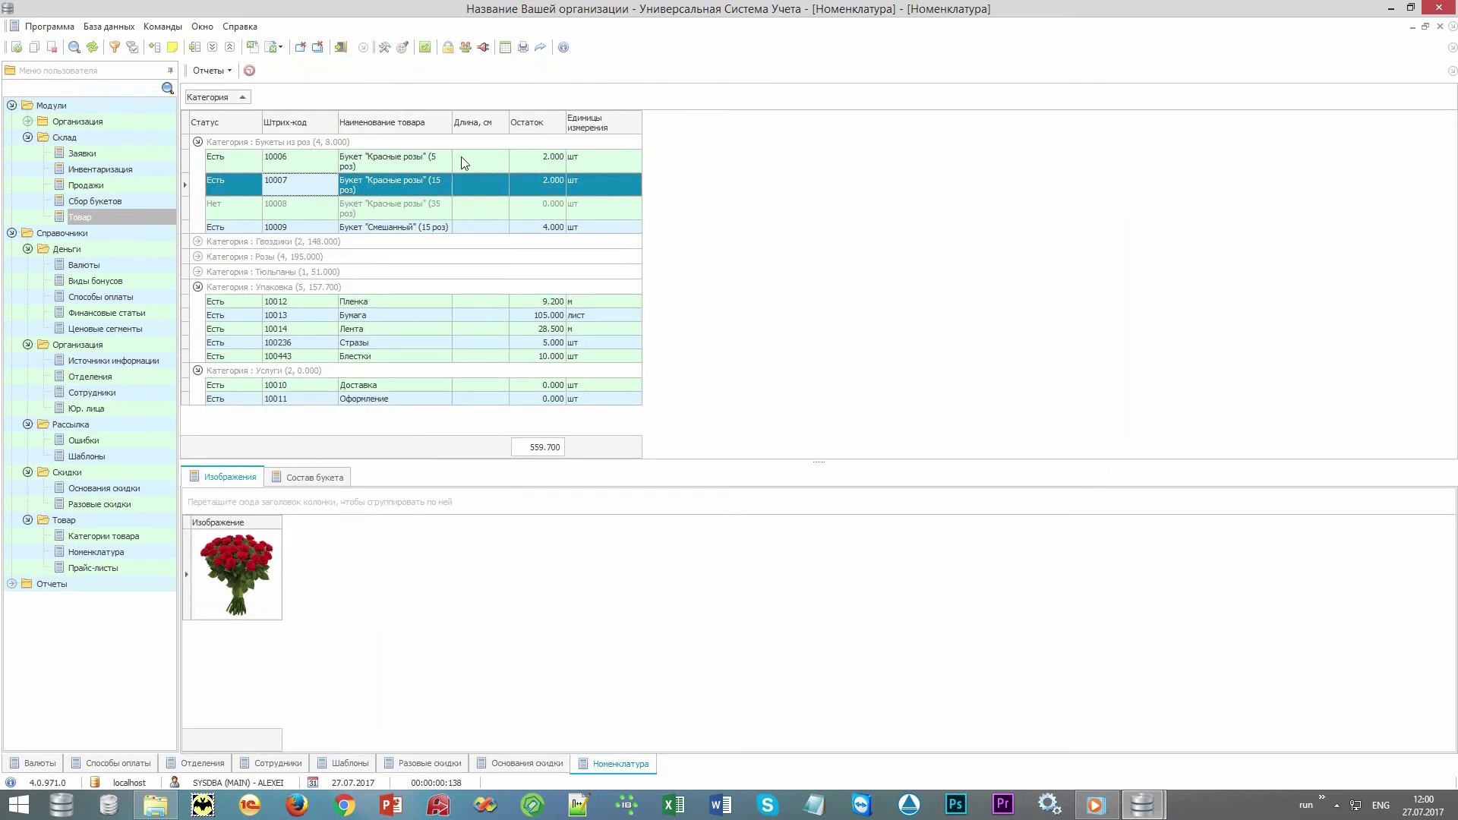
{"action": "left_click", "coordinate": [198, 142]}
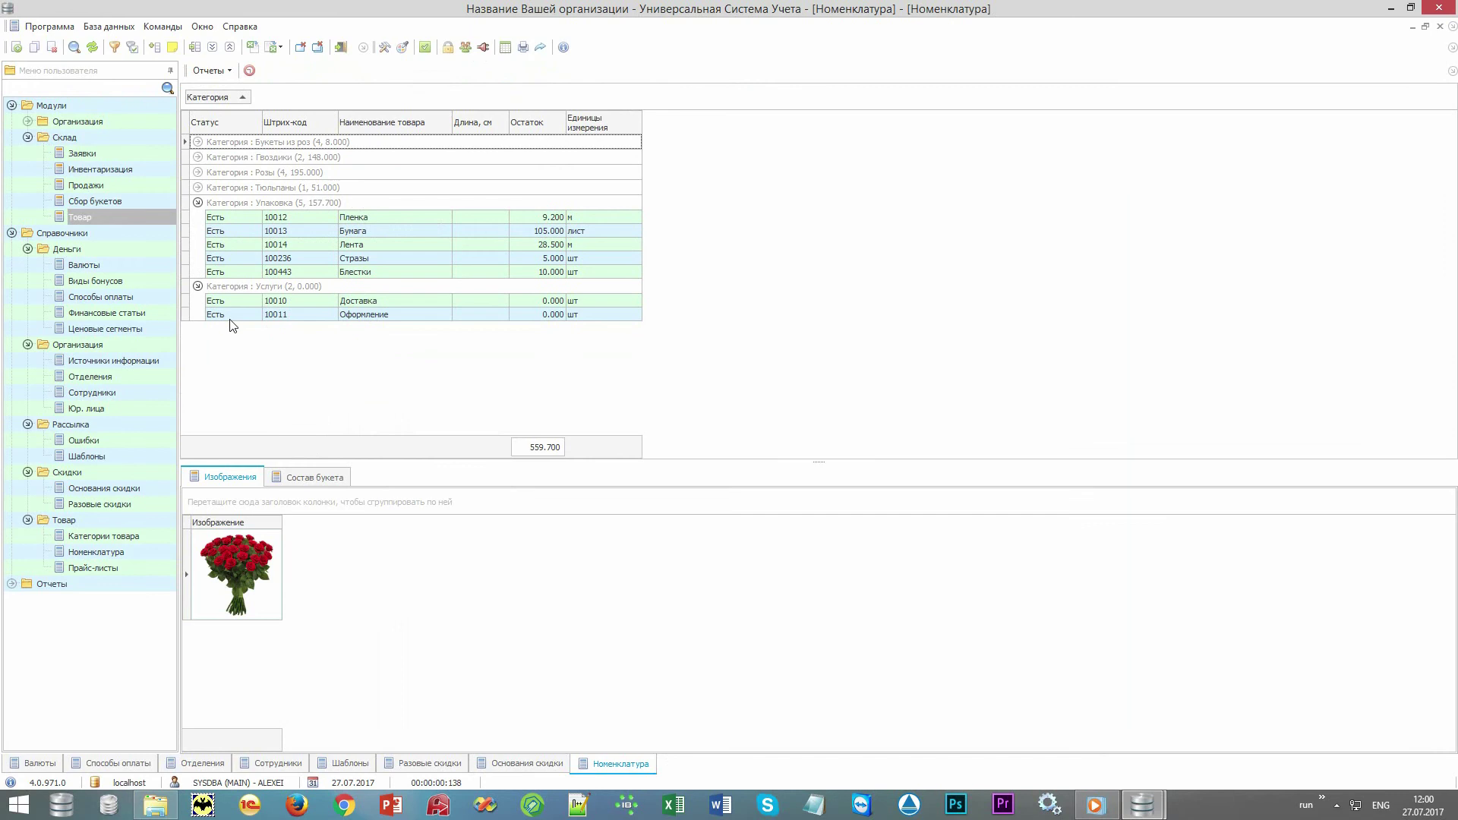
{"action": "left_click", "coordinate": [487, 314]}
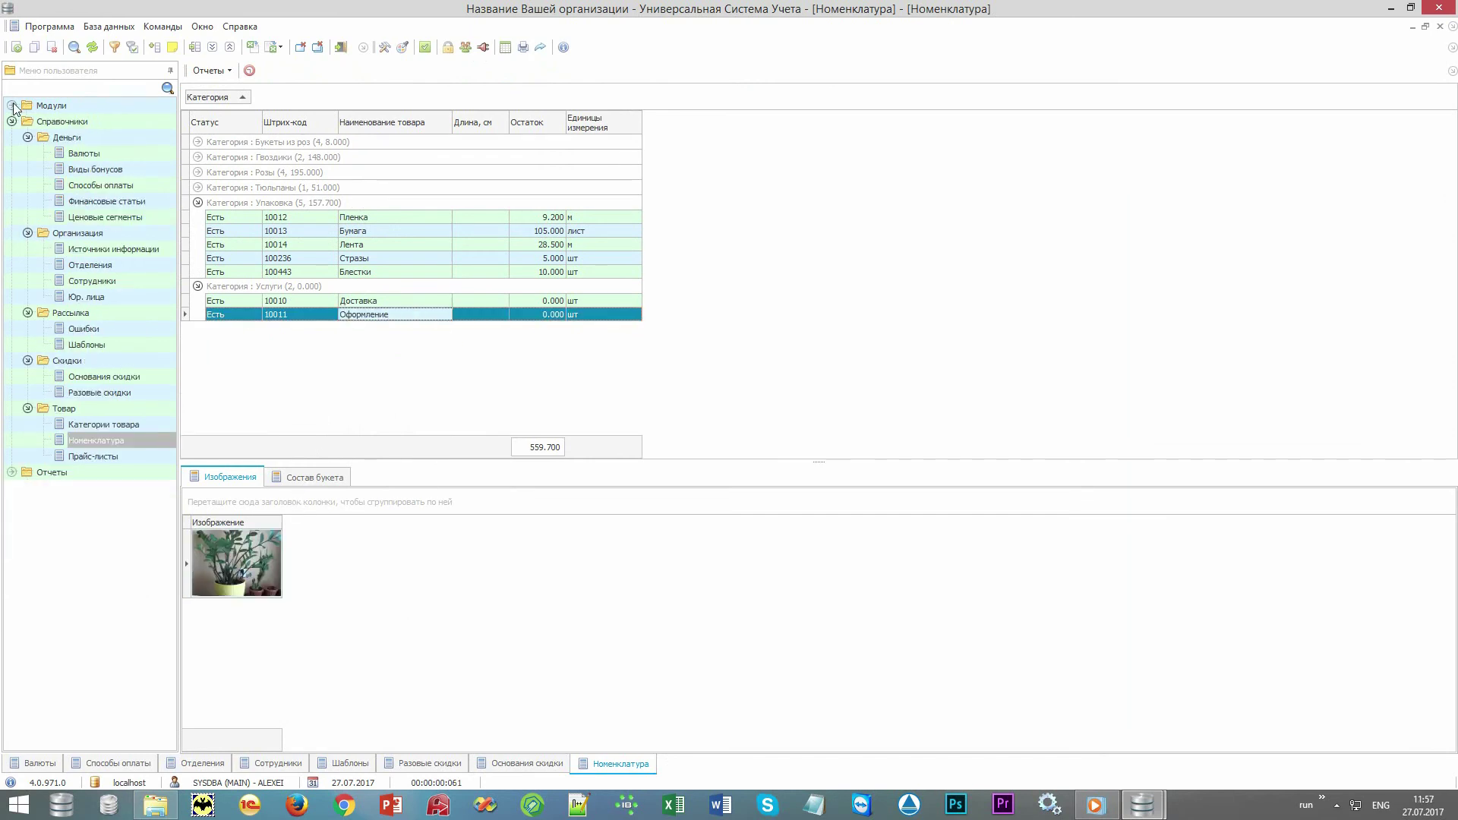
Expand the Склад group under Модули and open the Товар module with all its records.
{"action": "left_click", "coordinate": [27, 138]}
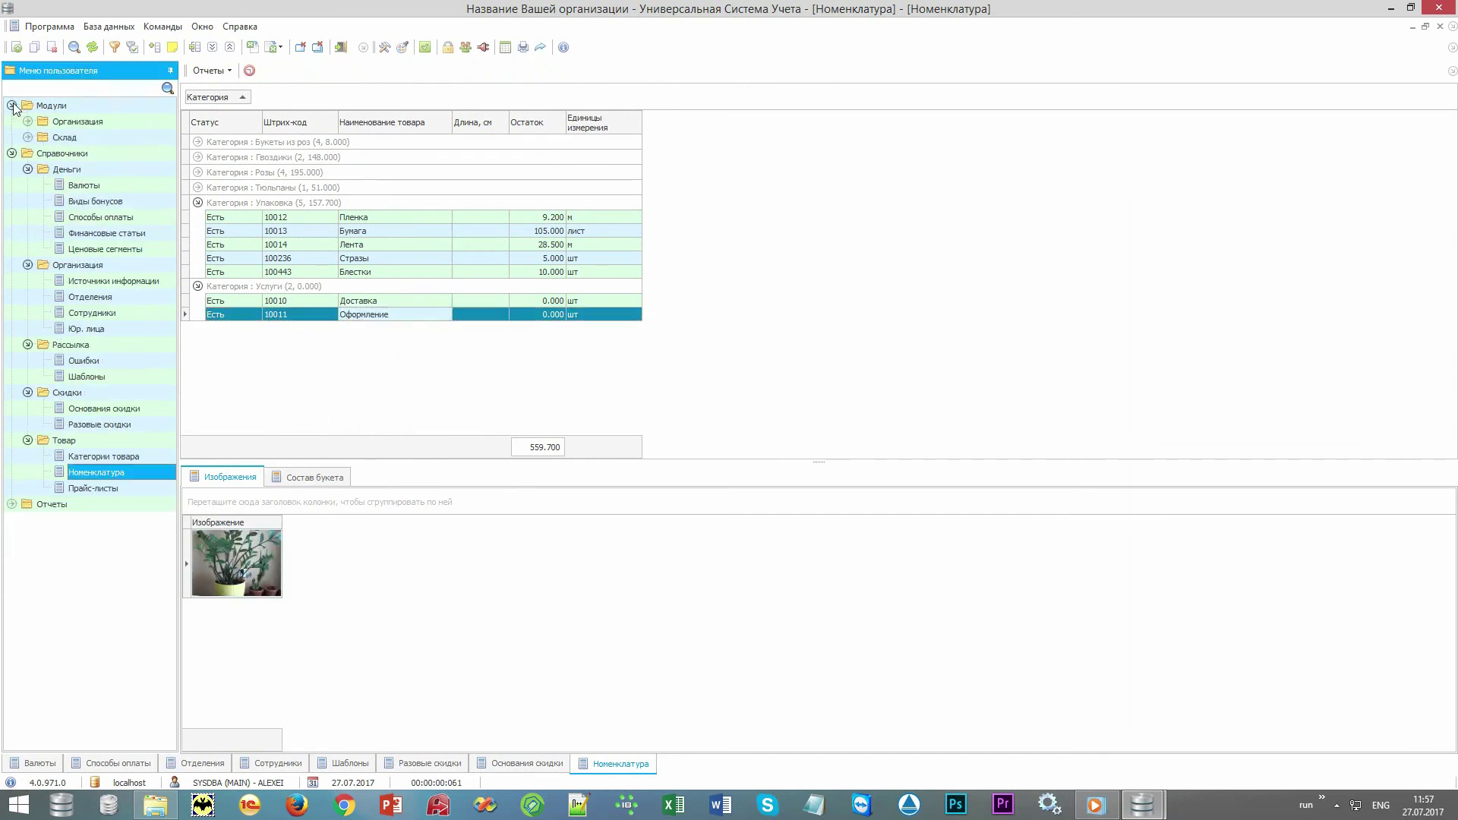
{"action": "left_click", "coordinate": [28, 137]}
{"action": "left_click", "coordinate": [76, 218]}
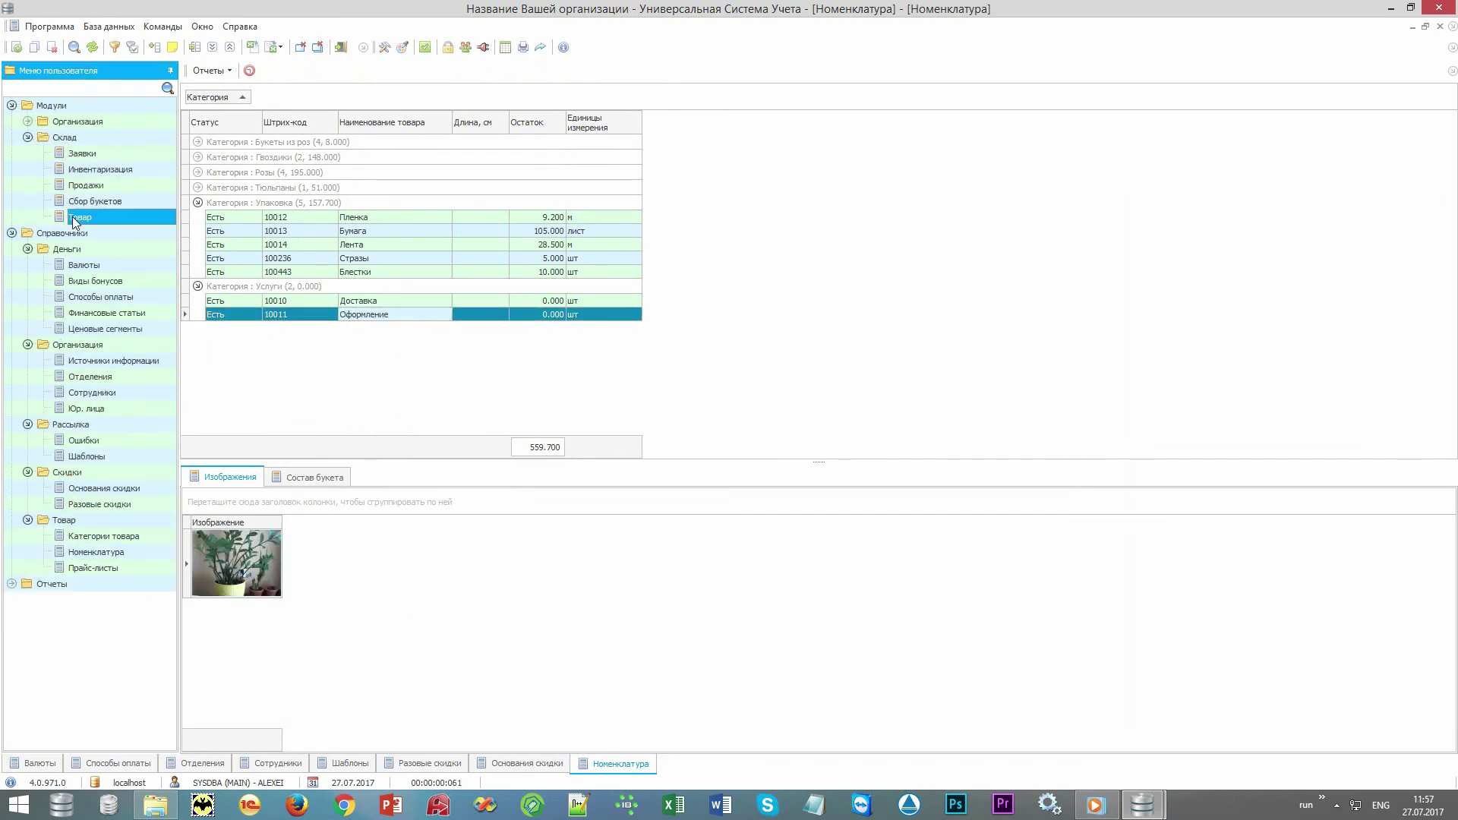
{"action": "left_click", "coordinate": [727, 738]}
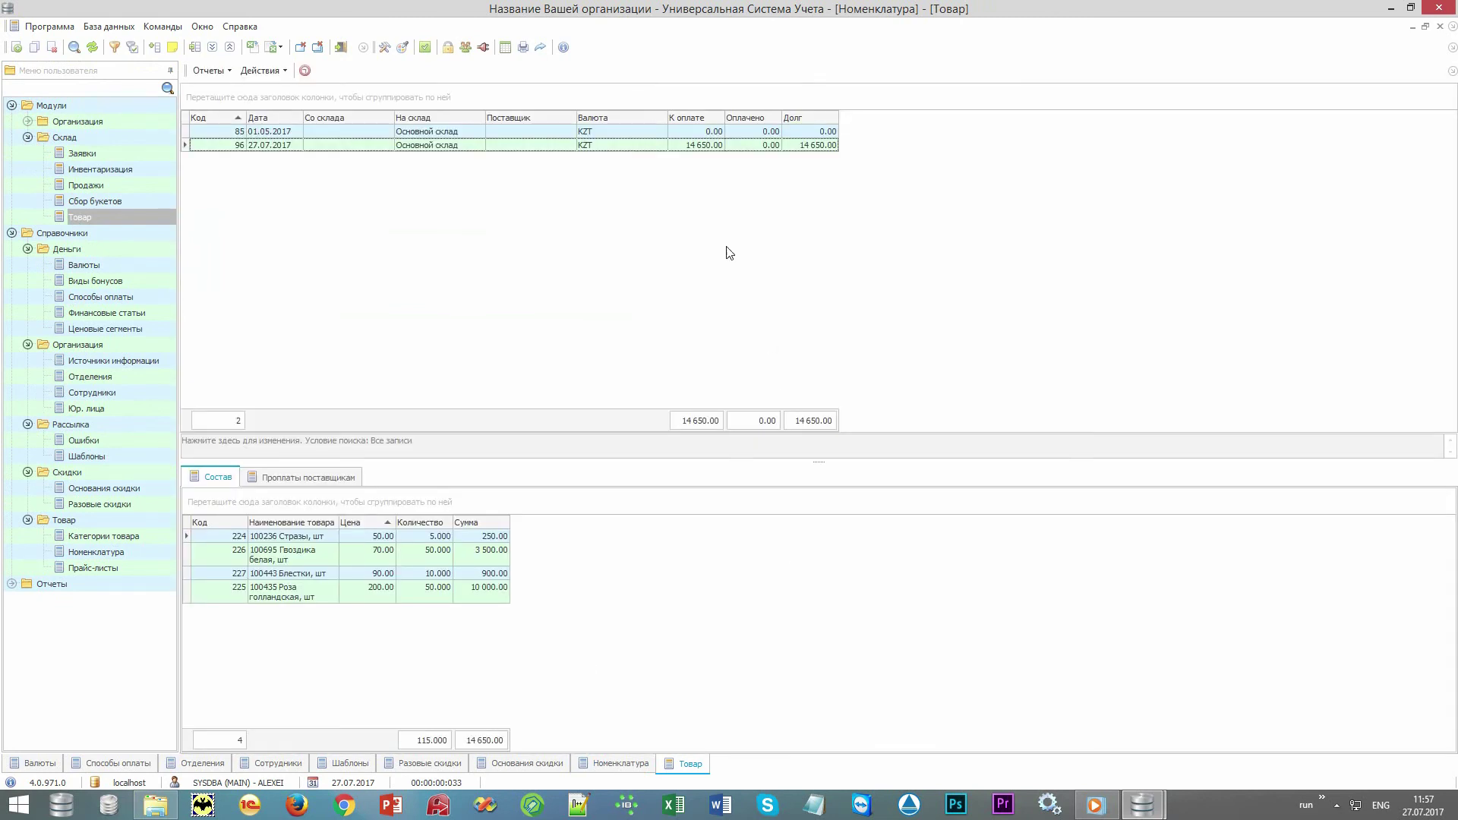
Review the goods listed in the invoices dated 01.05.2017 and 27.07.2017.
{"action": "left_click", "coordinate": [675, 133]}
{"action": "left_click", "coordinate": [677, 146]}
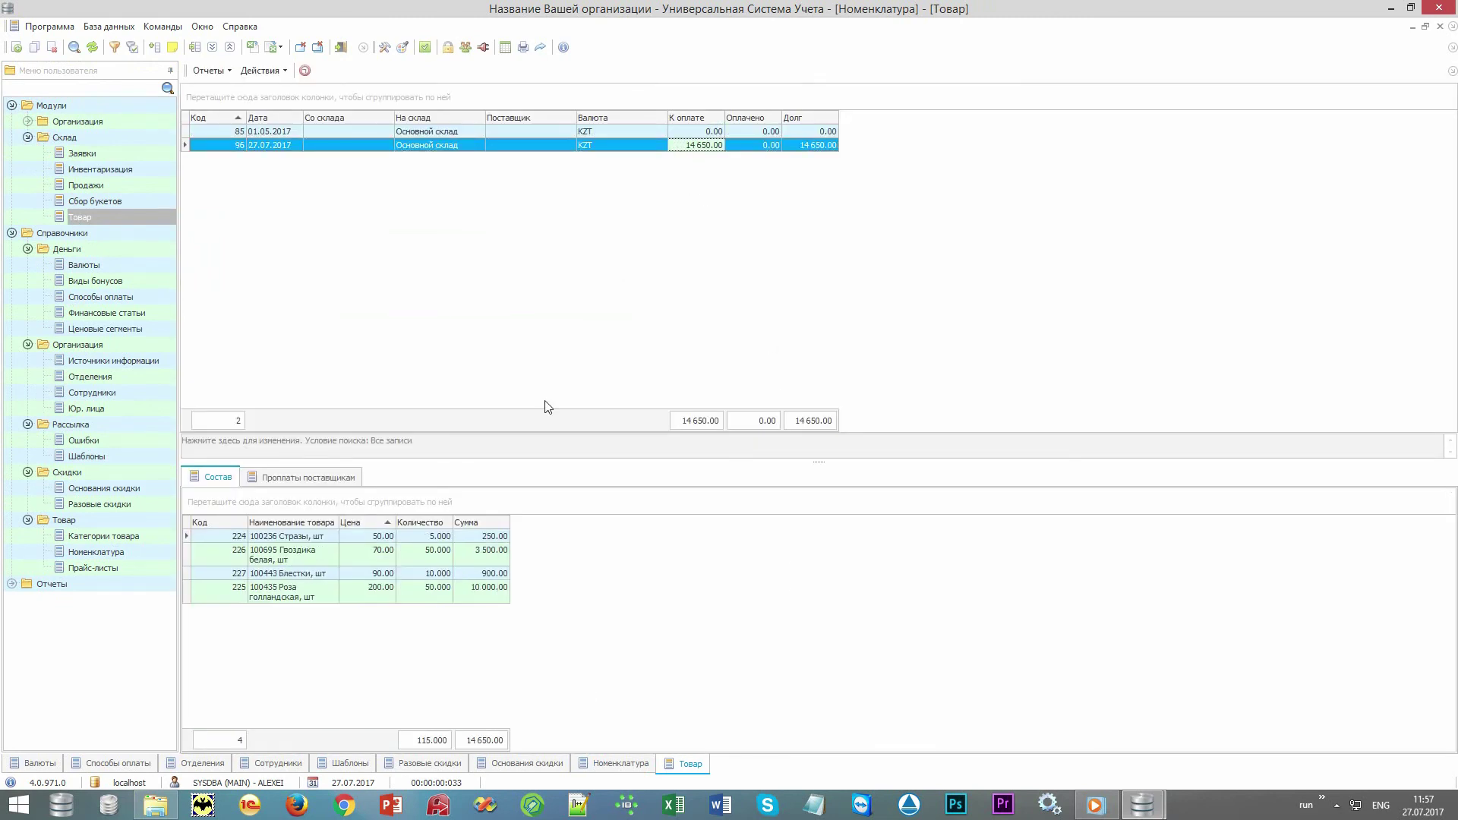
{"action": "left_click", "coordinate": [596, 132]}
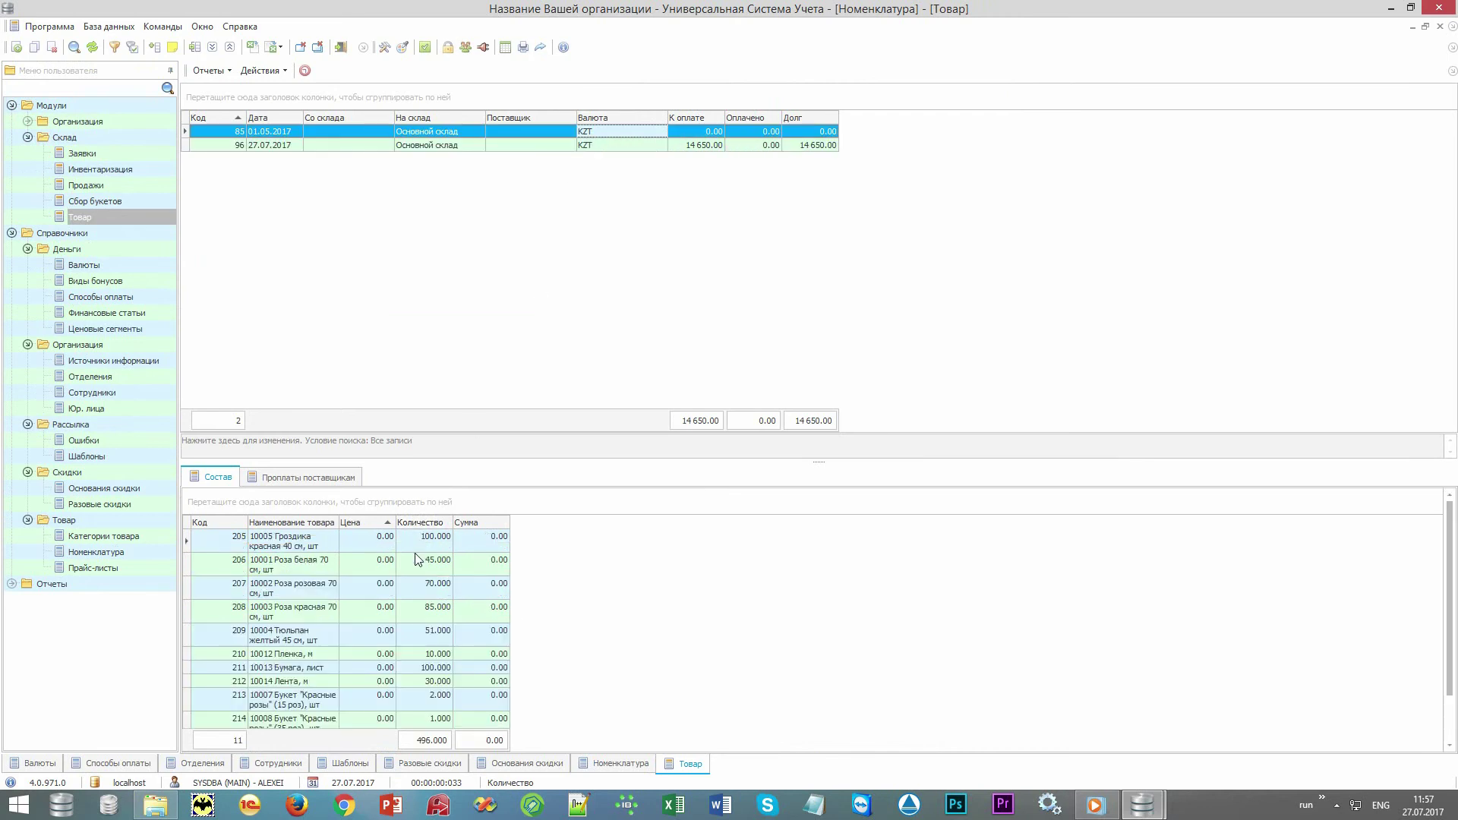
{"action": "left_click", "coordinate": [420, 561]}
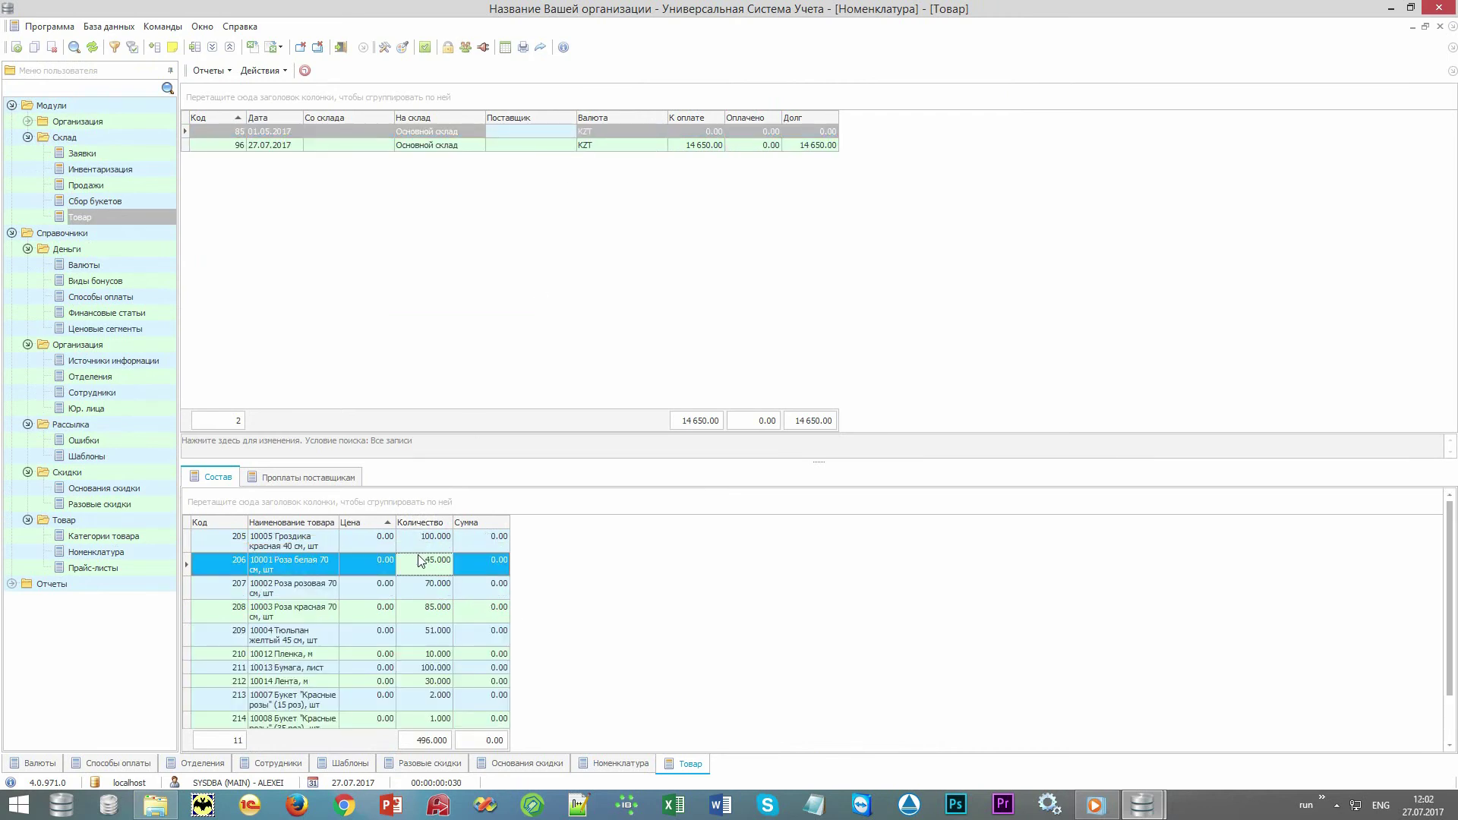
{"action": "left_click", "coordinate": [509, 336]}
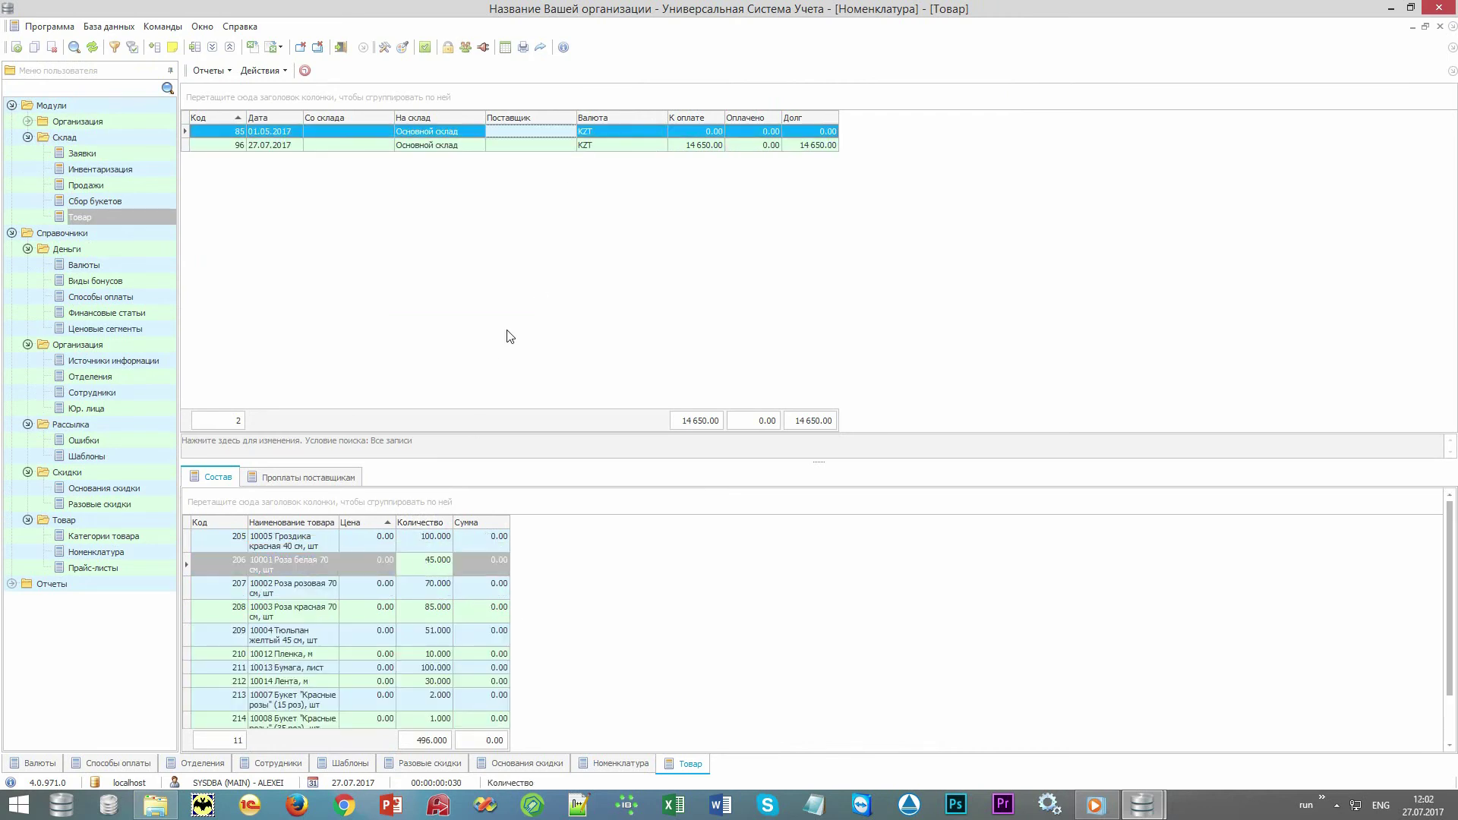
Start a new goods invoice with Основной склад as both source and destination warehouse, and discard it.
{"action": "right_click", "coordinate": [511, 196]}
{"action": "left_click", "coordinate": [539, 199]}
{"action": "left_click", "coordinate": [1007, 108]}
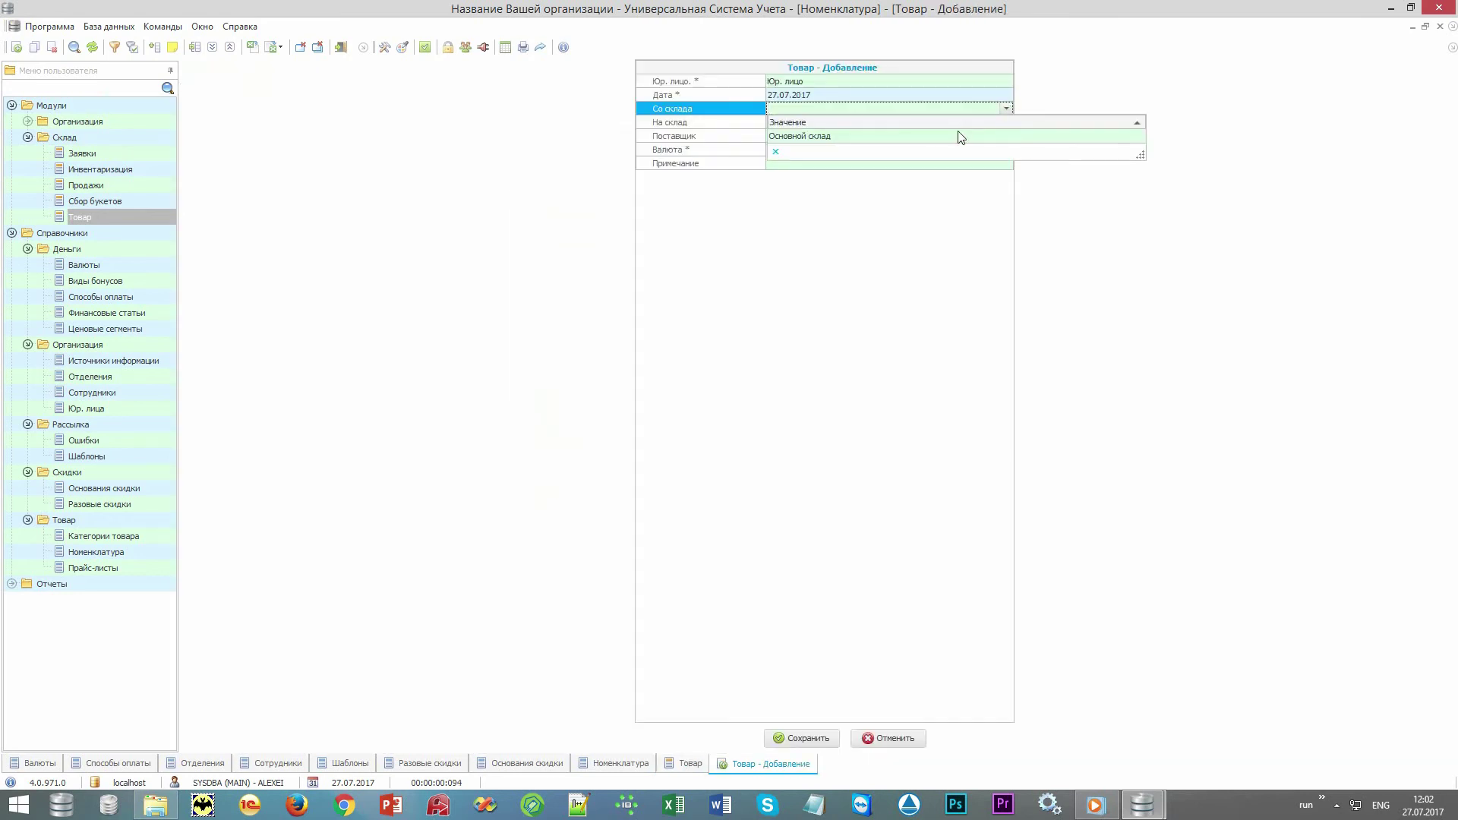
{"action": "left_click", "coordinate": [980, 135]}
{"action": "left_click", "coordinate": [1009, 123]}
{"action": "left_click", "coordinate": [949, 149]}
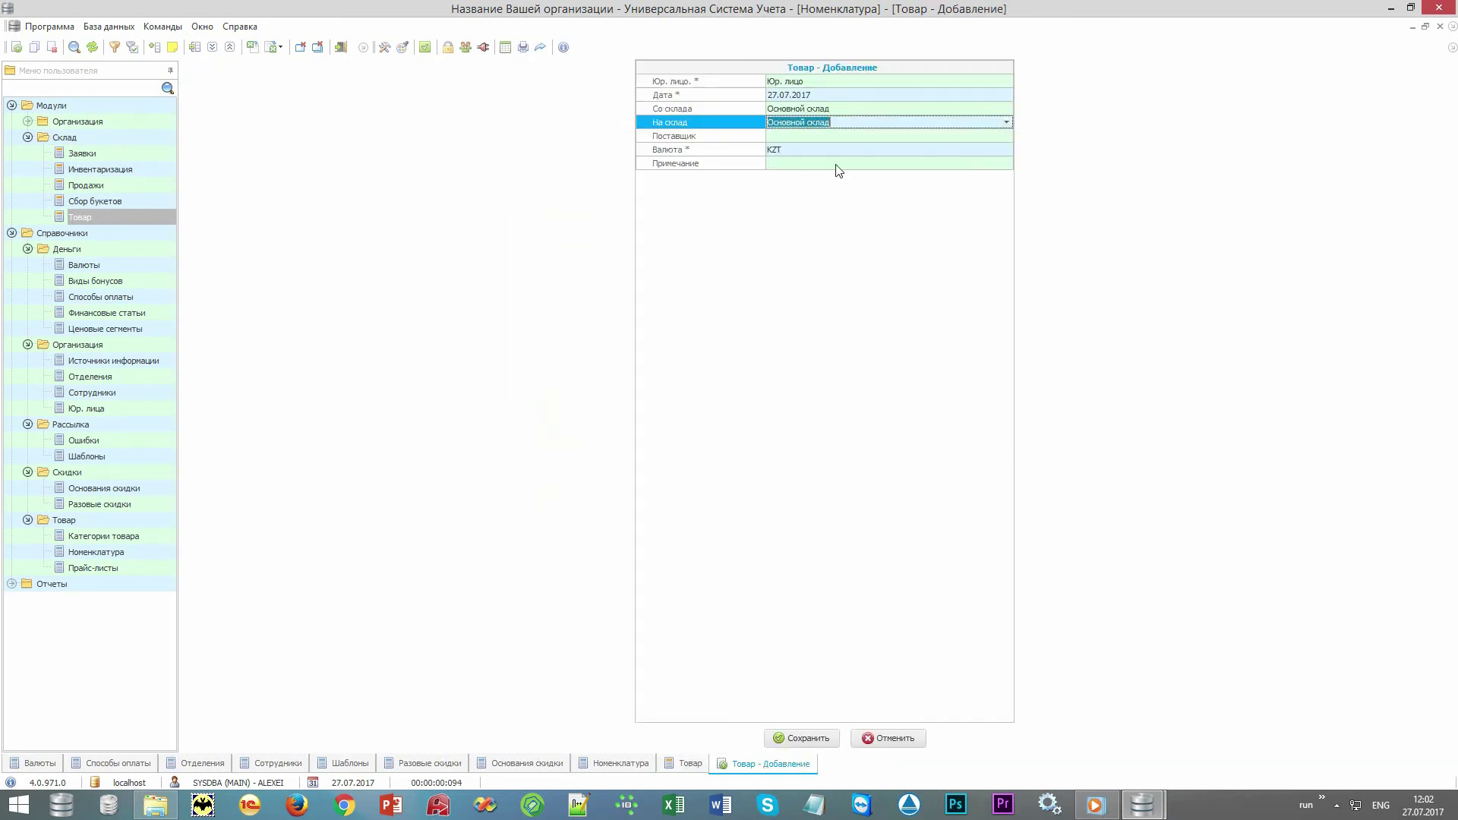
{"action": "left_click", "coordinate": [881, 738]}
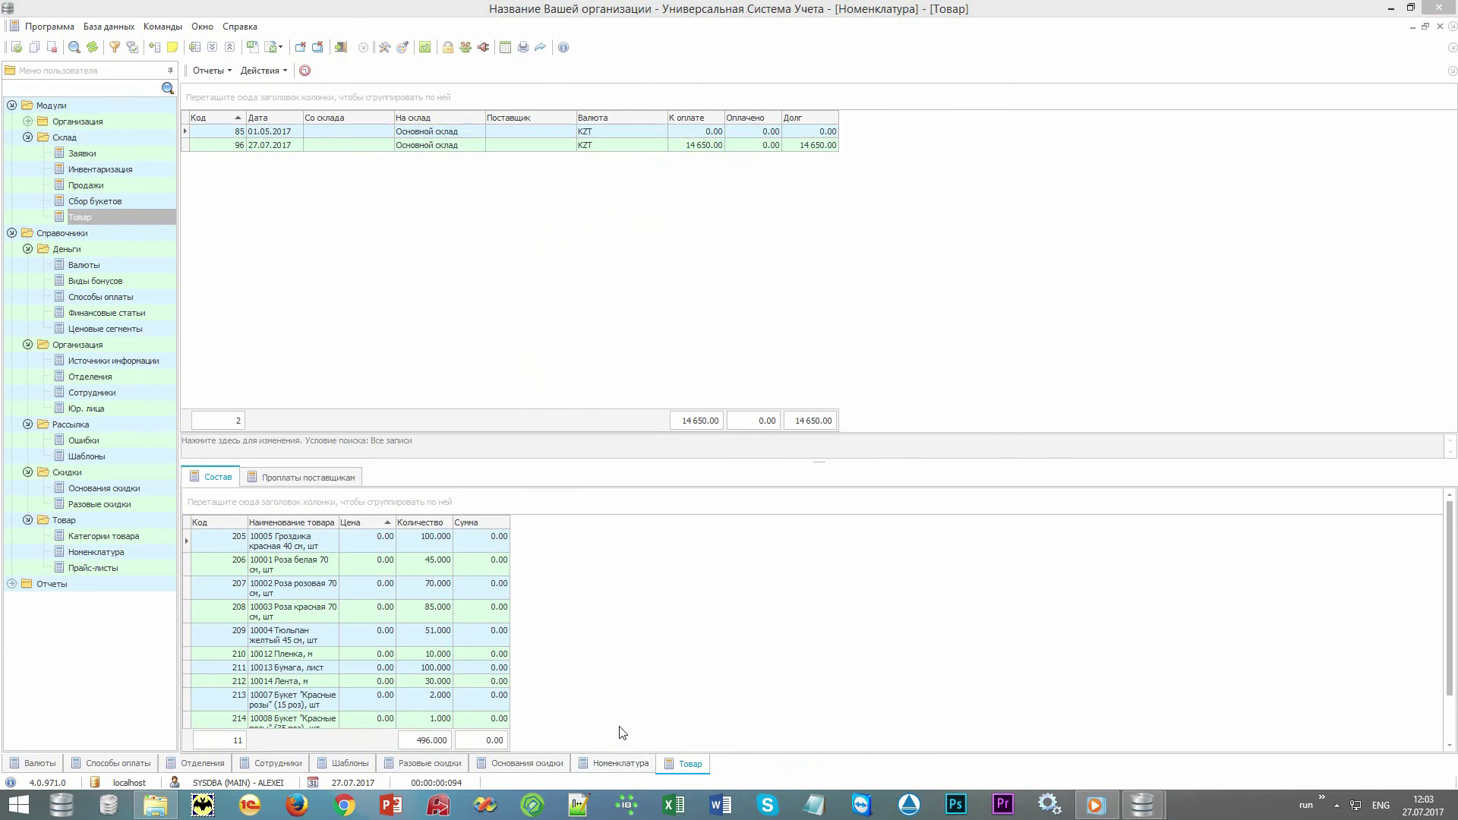
Return to the Номенклатура directory, collapse the Упаковка and Услуги categories, expand Букеты из роз and select the Букет "Красные розы" (15 роз) item.
{"action": "left_click", "coordinate": [621, 763]}
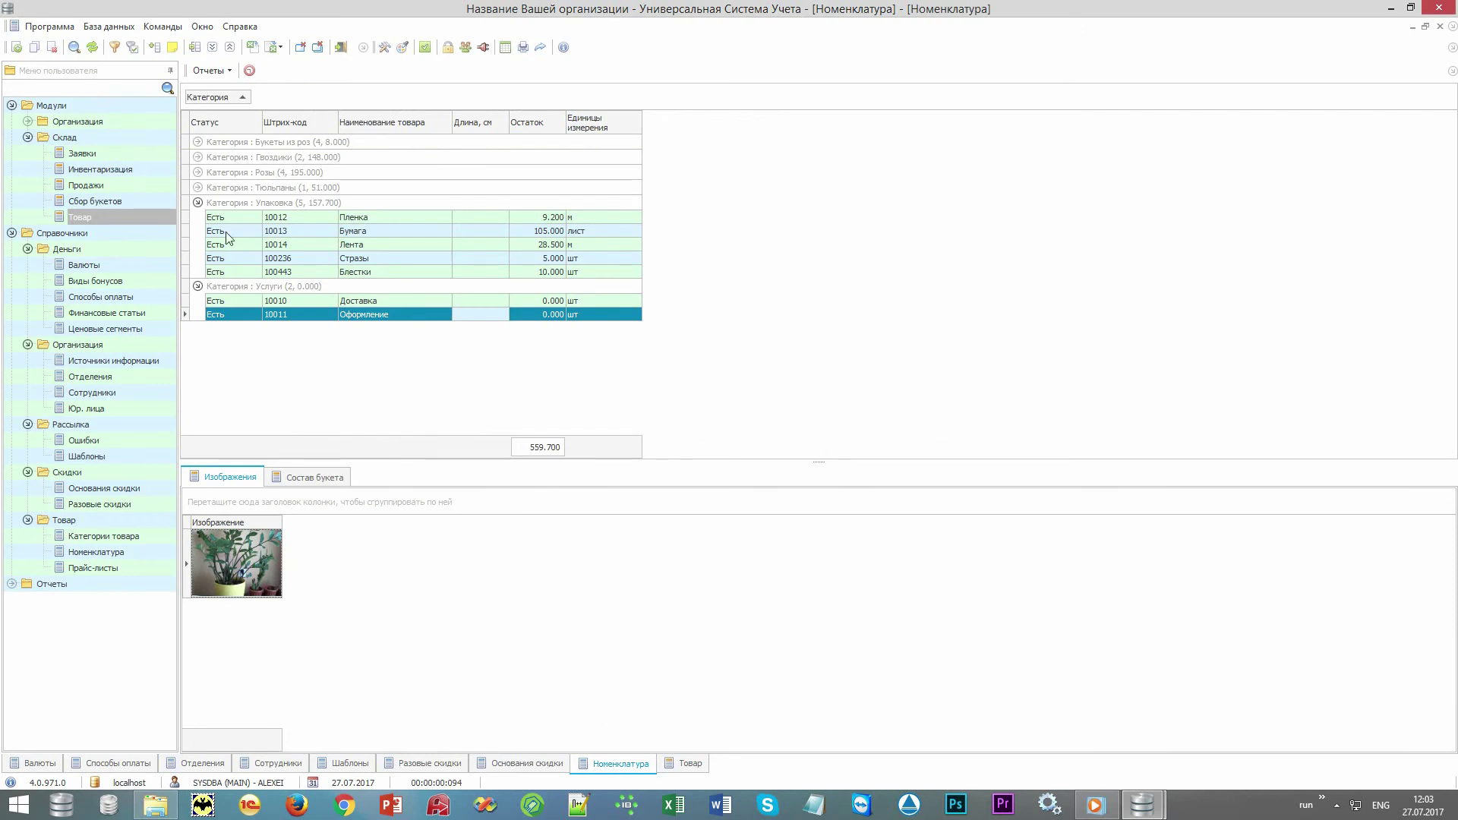
{"action": "left_click", "coordinate": [199, 202]}
{"action": "left_click", "coordinate": [199, 217]}
{"action": "left_click", "coordinate": [197, 142]}
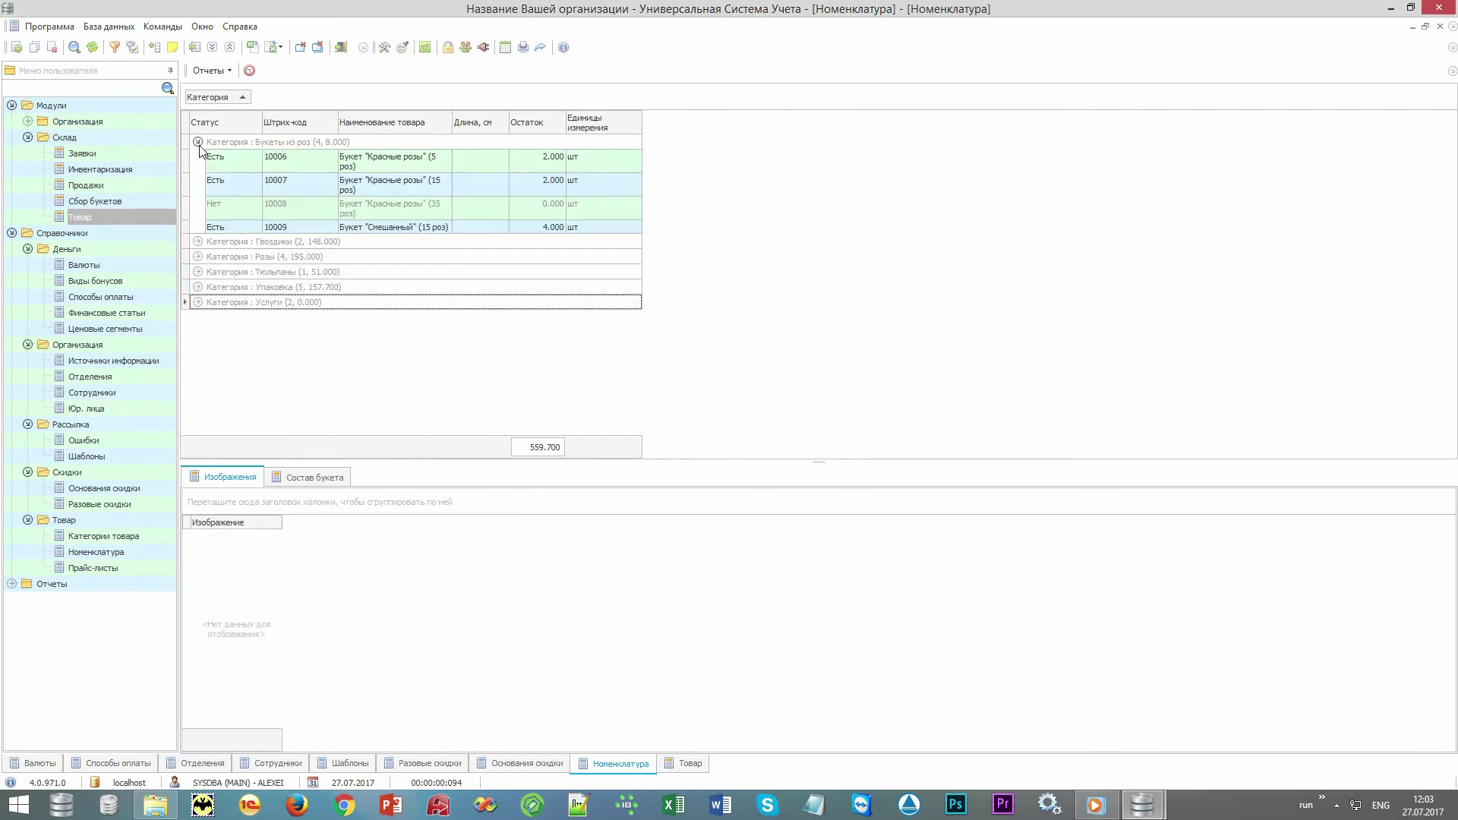
{"action": "left_click", "coordinate": [437, 186]}
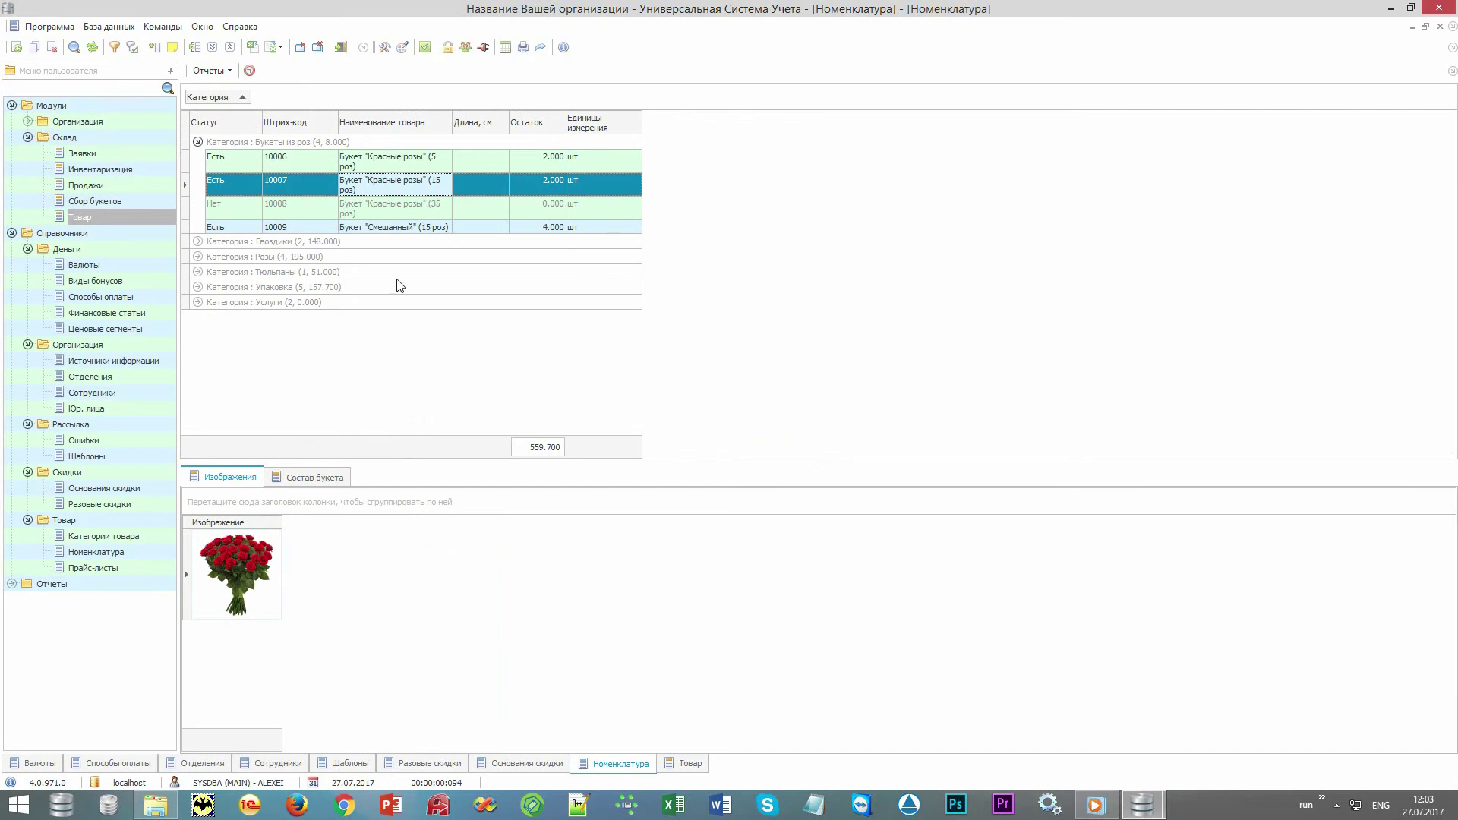
Review the bouquet's composition, opening the 10003 Роза красная 70 см element's record and saving it without edits.
{"action": "left_click", "coordinate": [304, 480]}
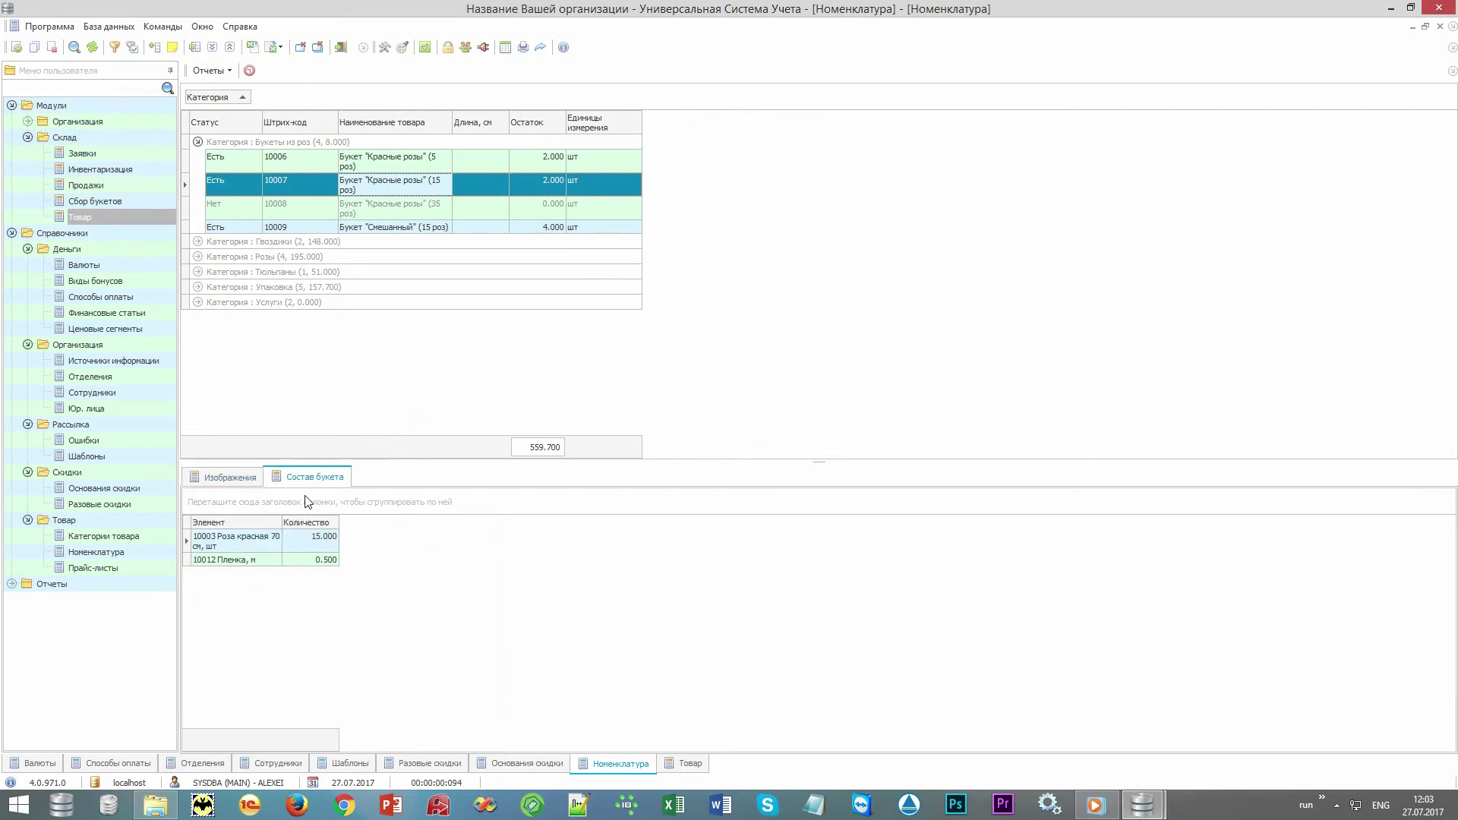
{"action": "left_click", "coordinate": [328, 475]}
{"action": "left_click", "coordinate": [251, 549]}
{"action": "left_click", "coordinate": [256, 561]}
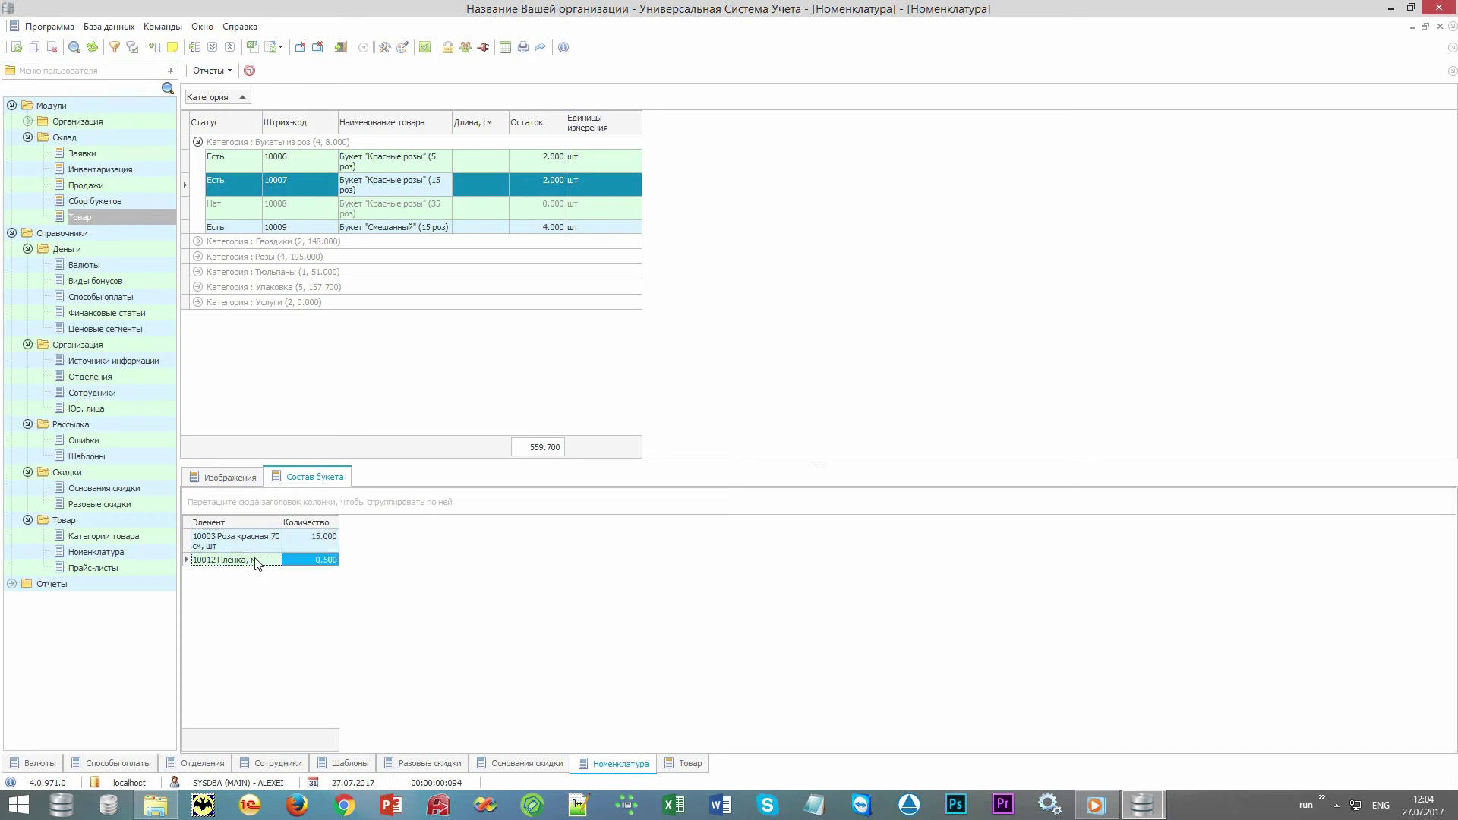
{"action": "left_click", "coordinate": [258, 550]}
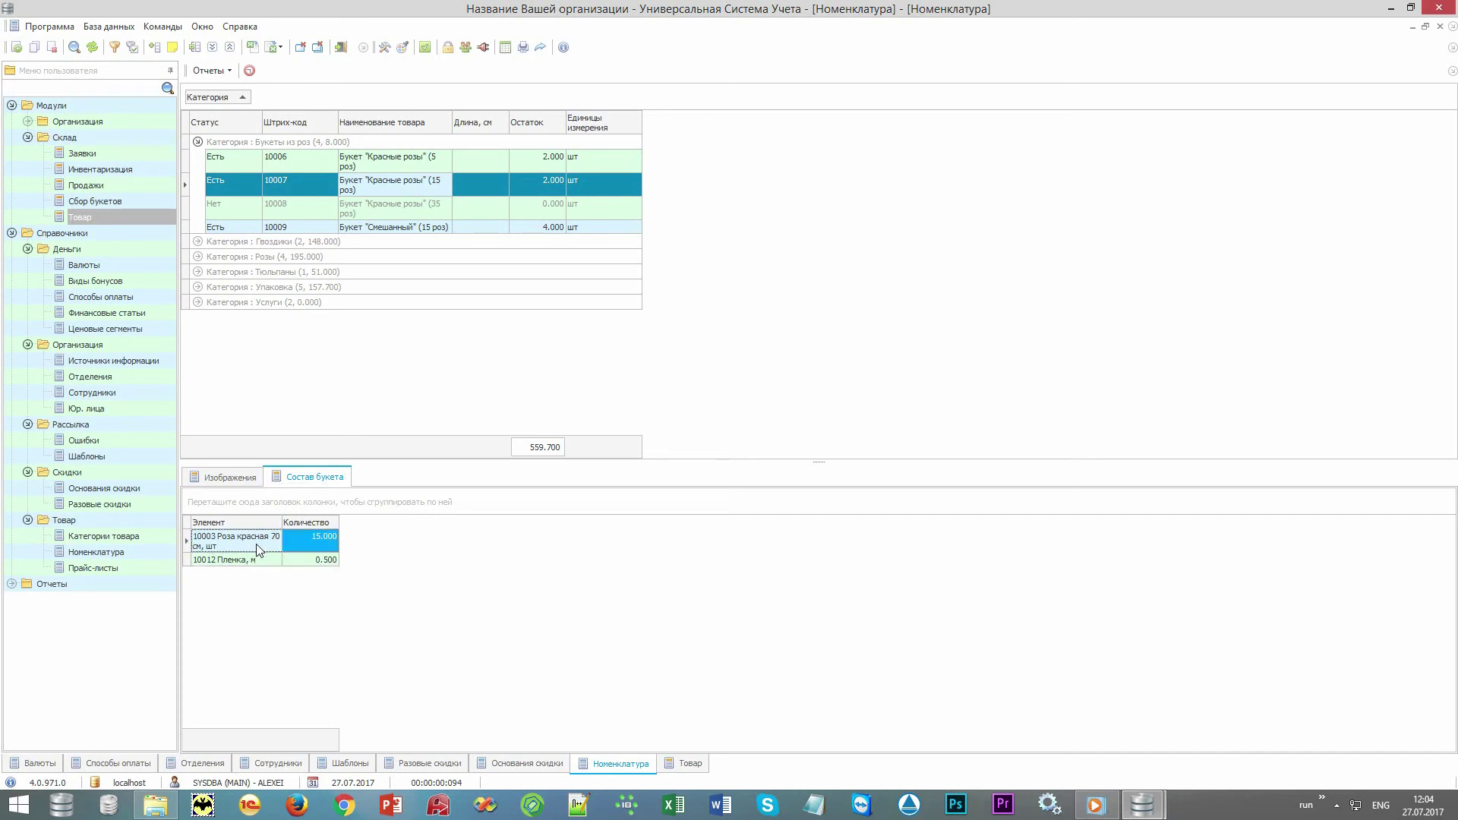
{"action": "double_click", "coordinate": [258, 550]}
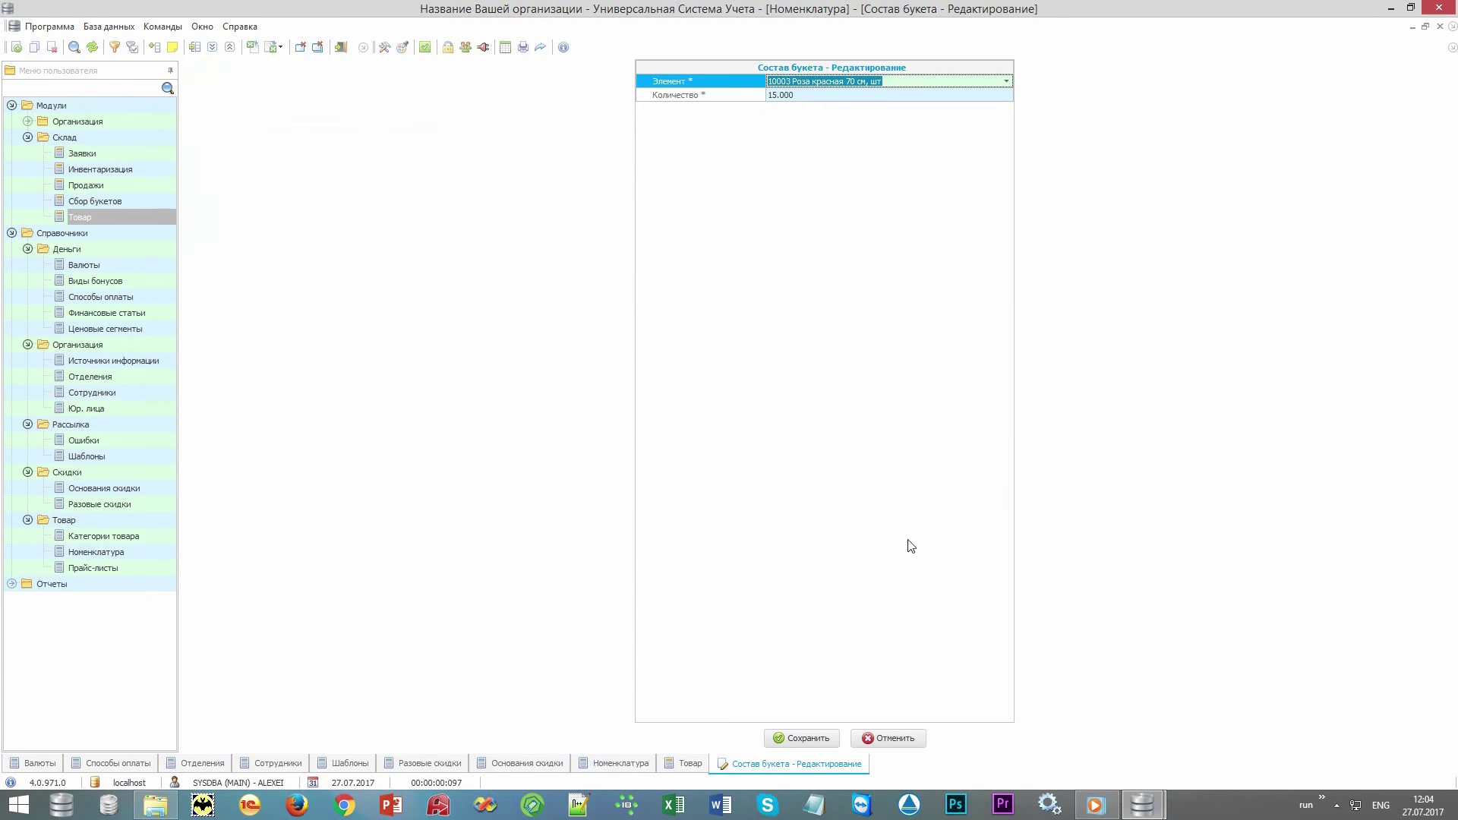
{"action": "left_click", "coordinate": [820, 738]}
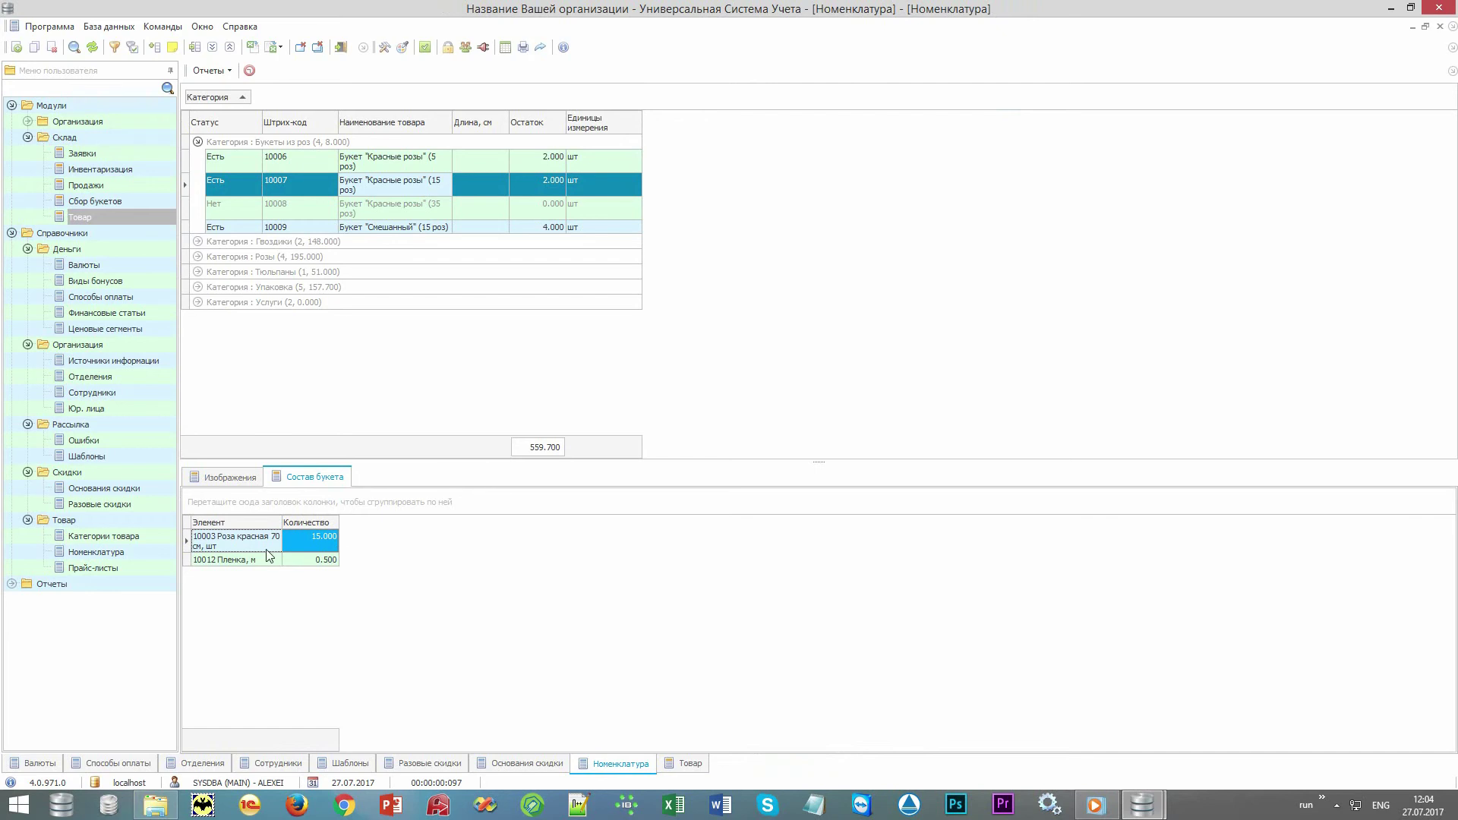
{"action": "left_click", "coordinate": [229, 563]}
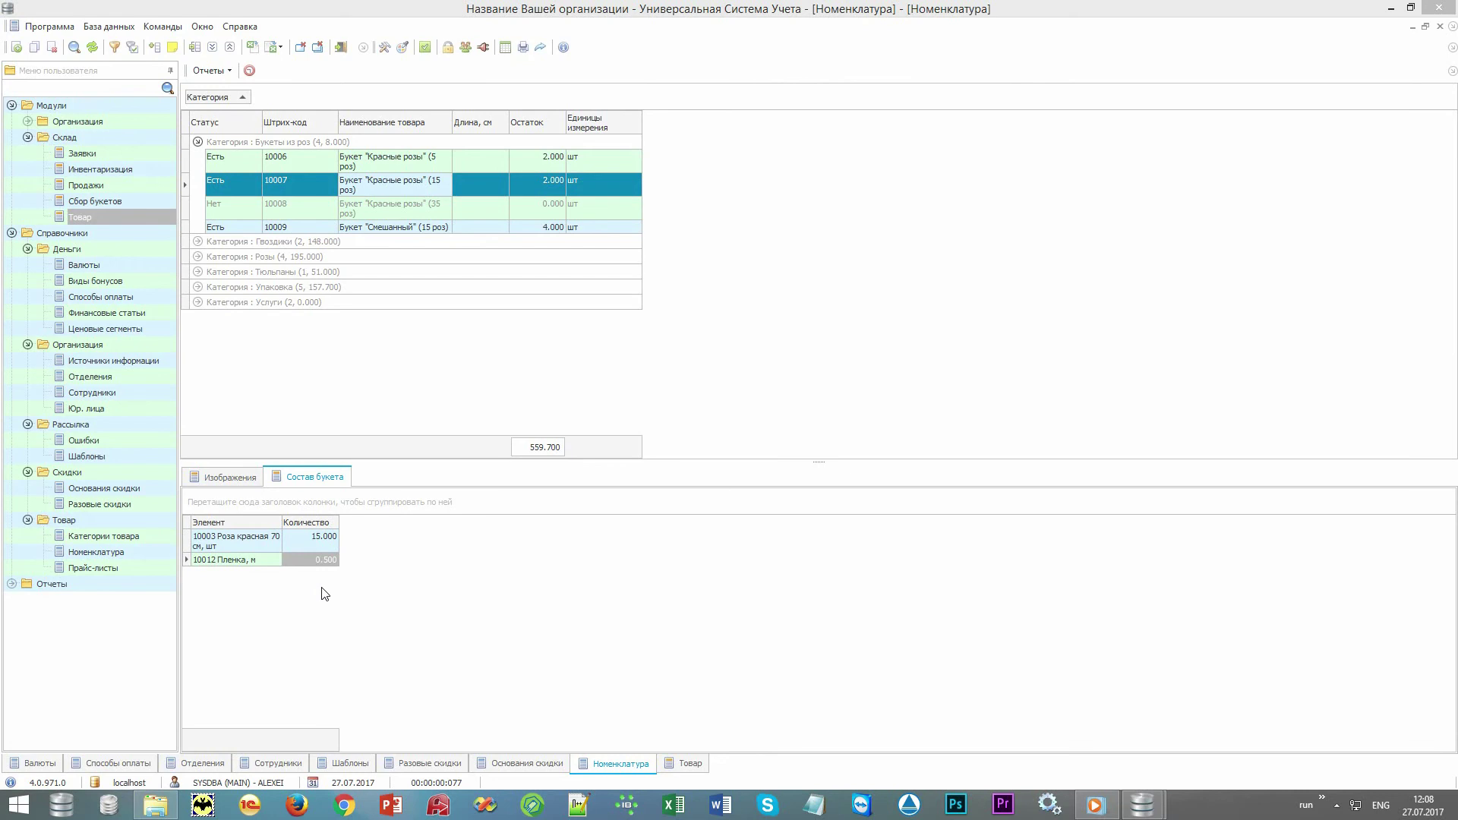
Open the Продажи module with all its records and launch the seller's sales window.
{"action": "left_click", "coordinate": [89, 188]}
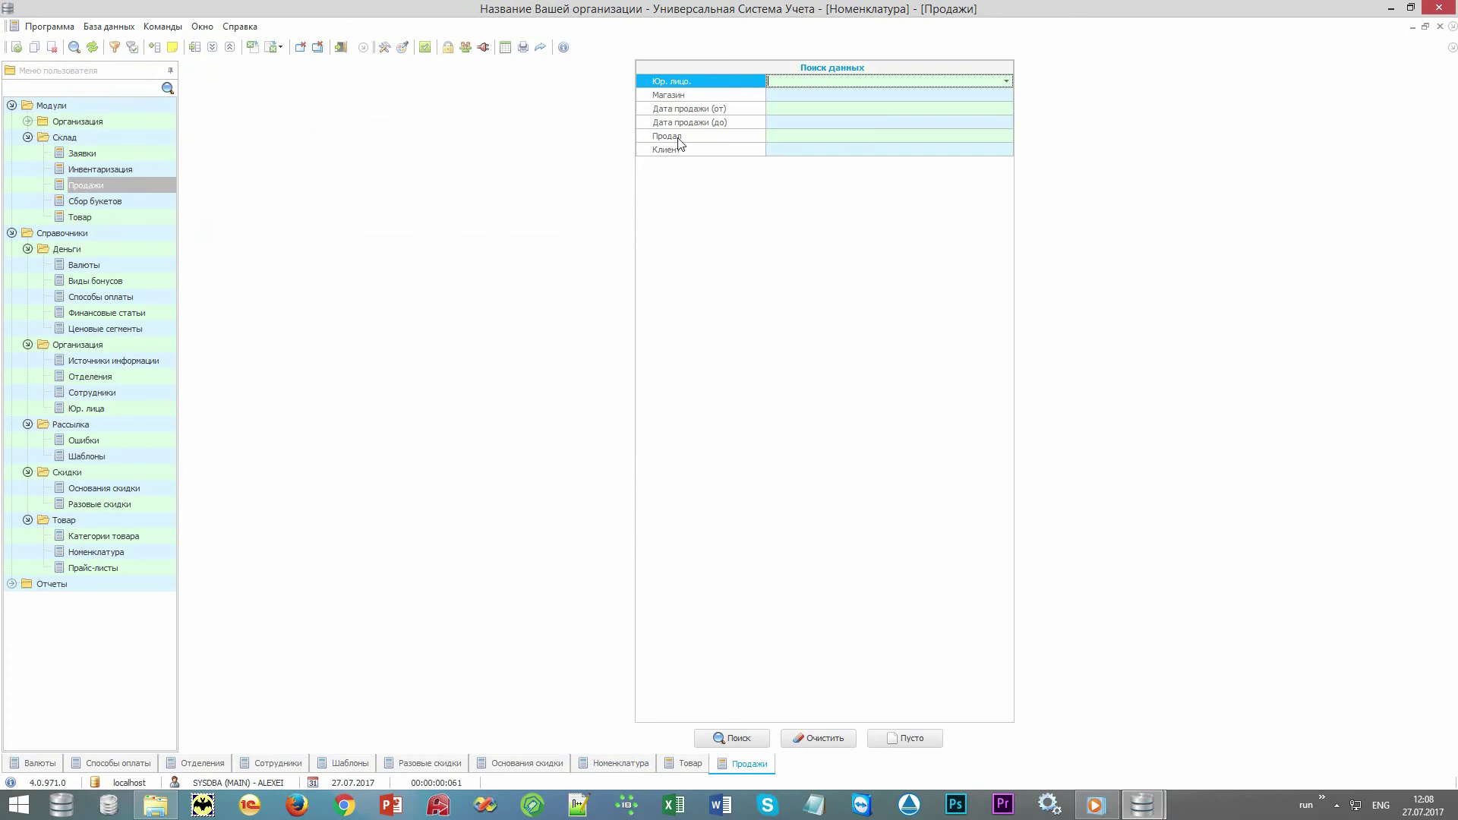
{"action": "left_click", "coordinate": [747, 737]}
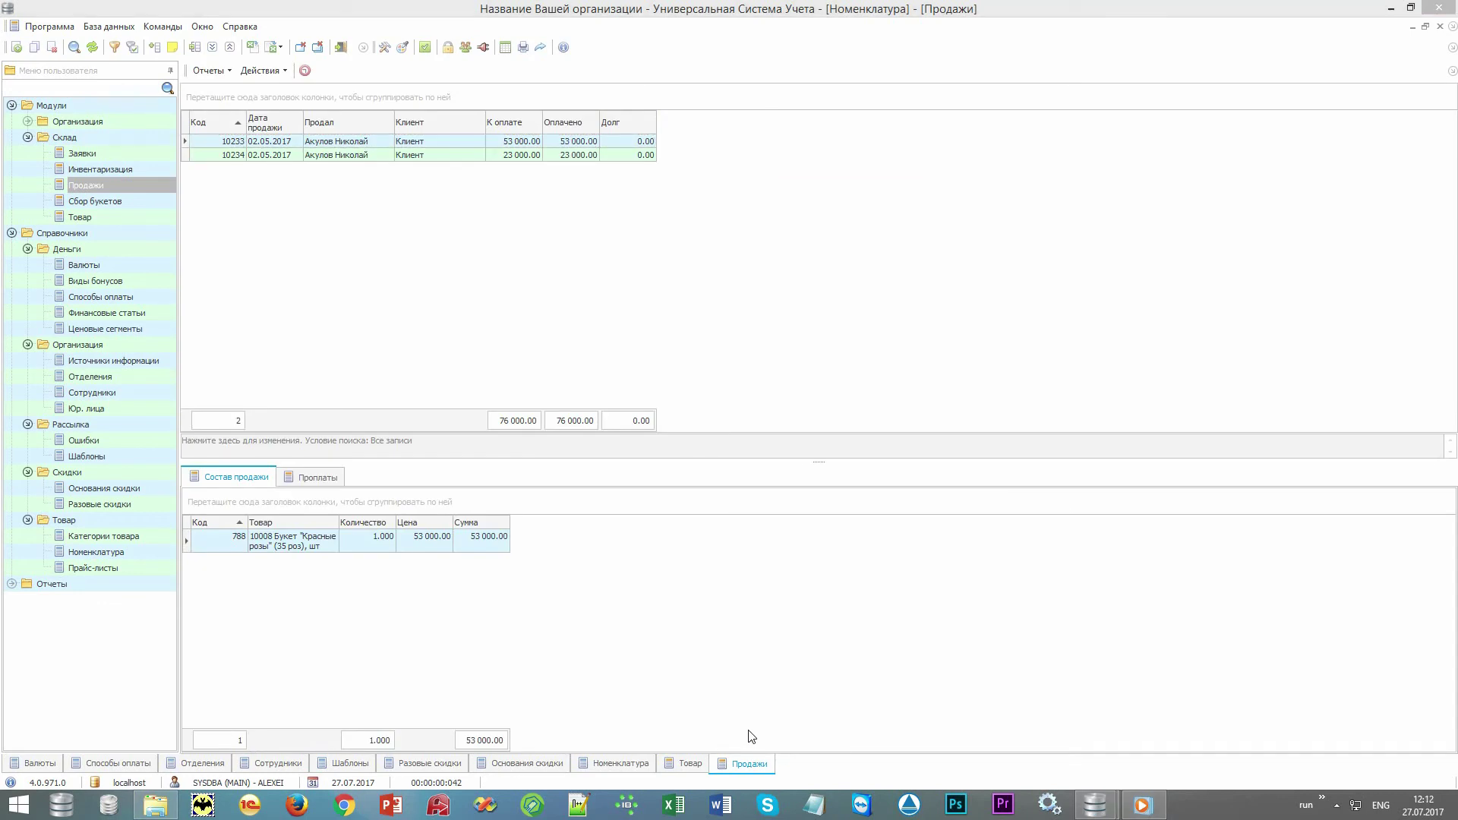
{"action": "left_click", "coordinate": [262, 71]}
{"action": "left_click", "coordinate": [281, 89]}
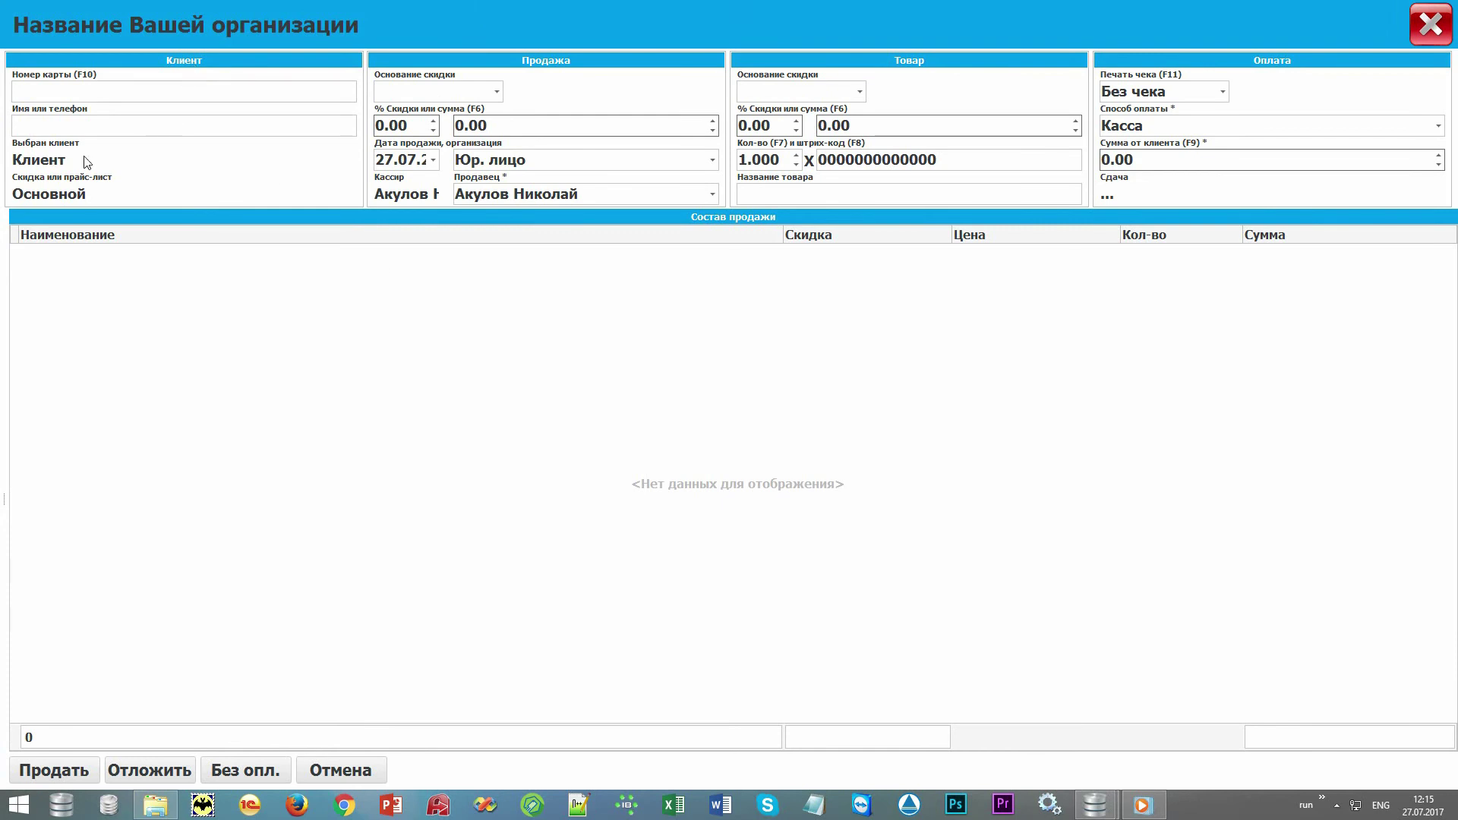
Examine the sales window's card number, client name, organization, sale date, seller and barcode fields.
{"action": "left_click", "coordinate": [54, 90]}
{"action": "left_click", "coordinate": [59, 122]}
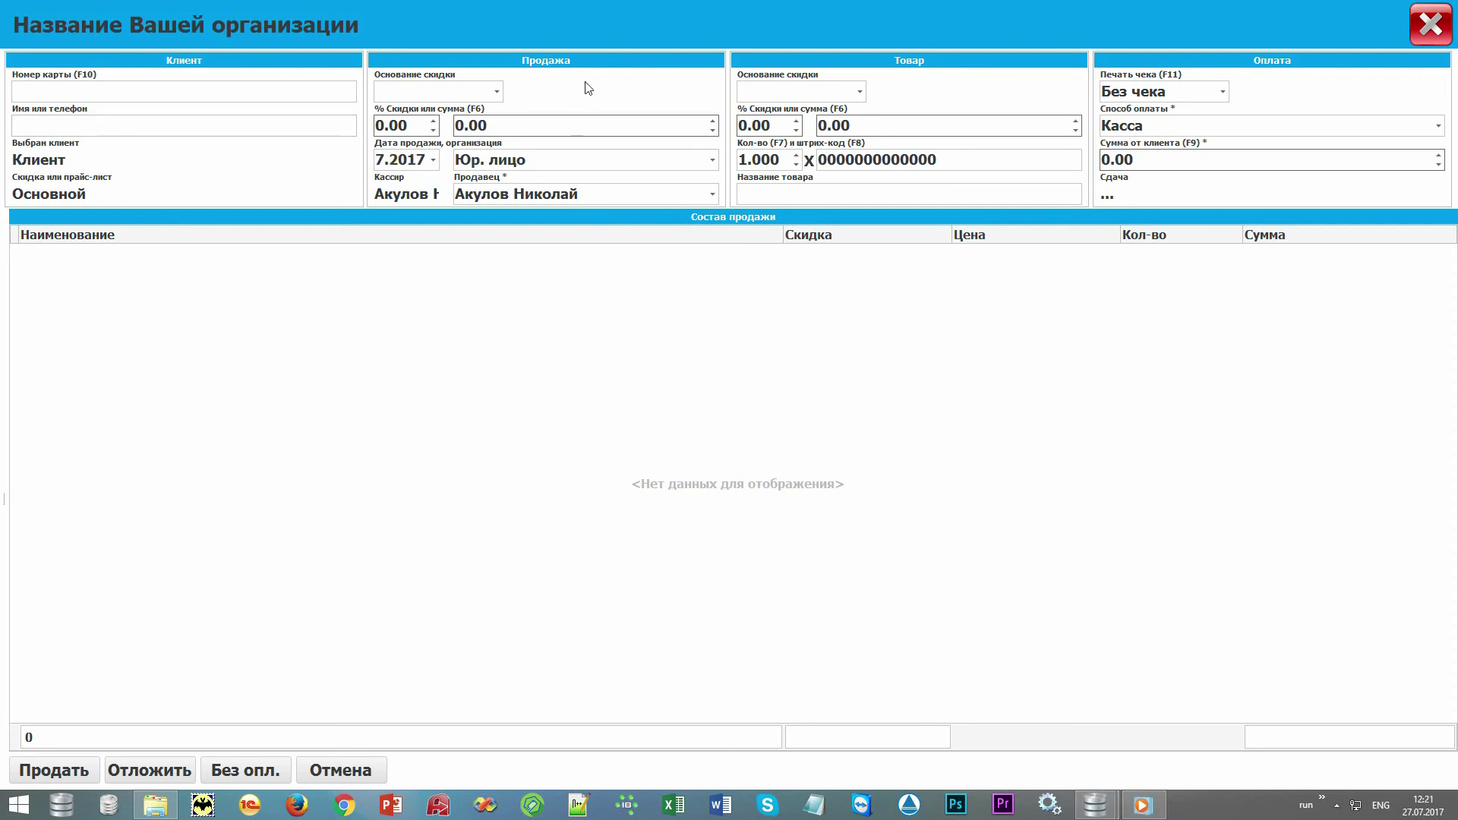
{"action": "left_click", "coordinate": [572, 84]}
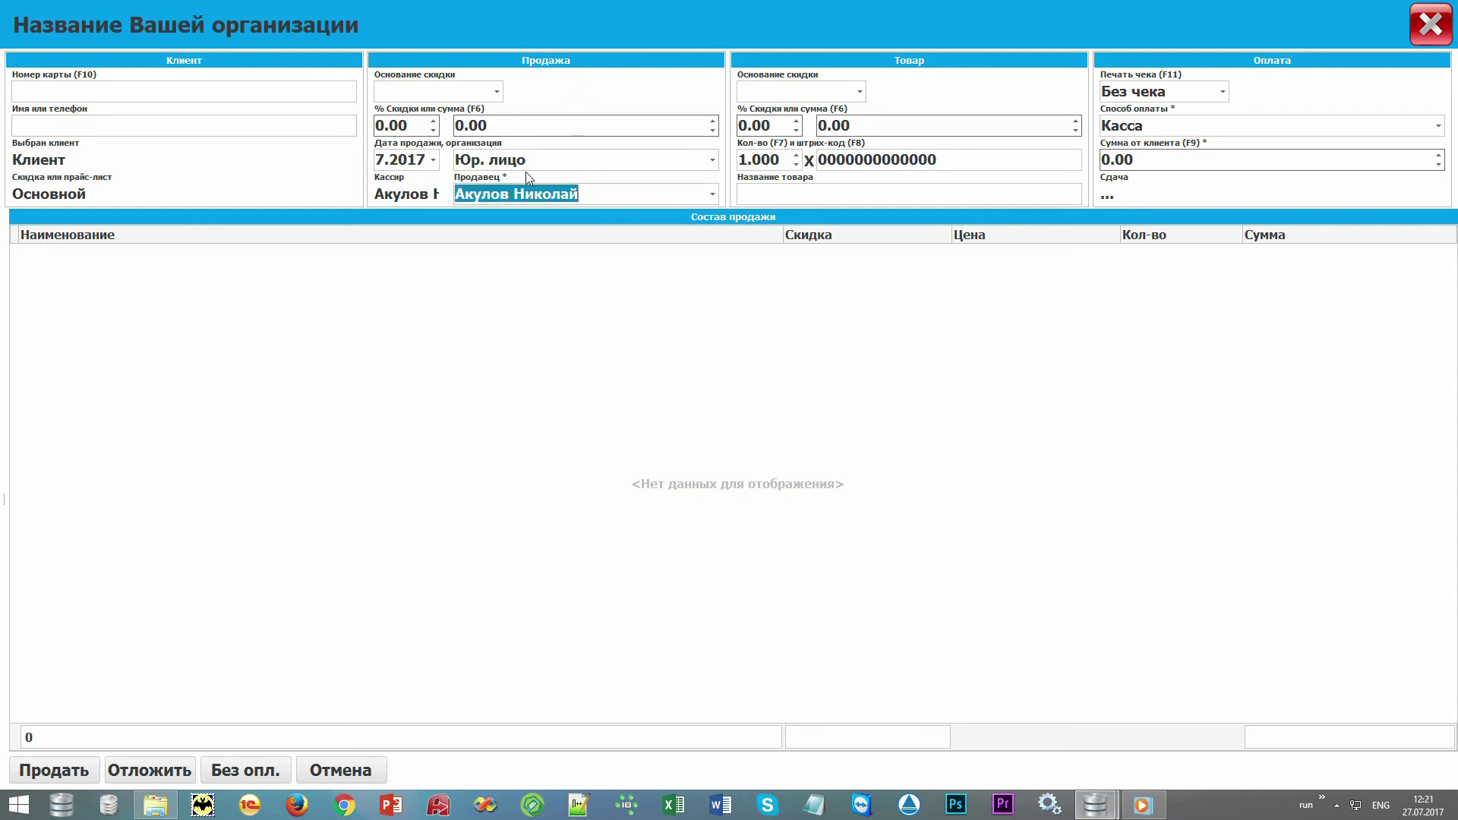
{"action": "left_click", "coordinate": [612, 163]}
{"action": "left_click", "coordinate": [708, 159]}
{"action": "left_click", "coordinate": [711, 159]}
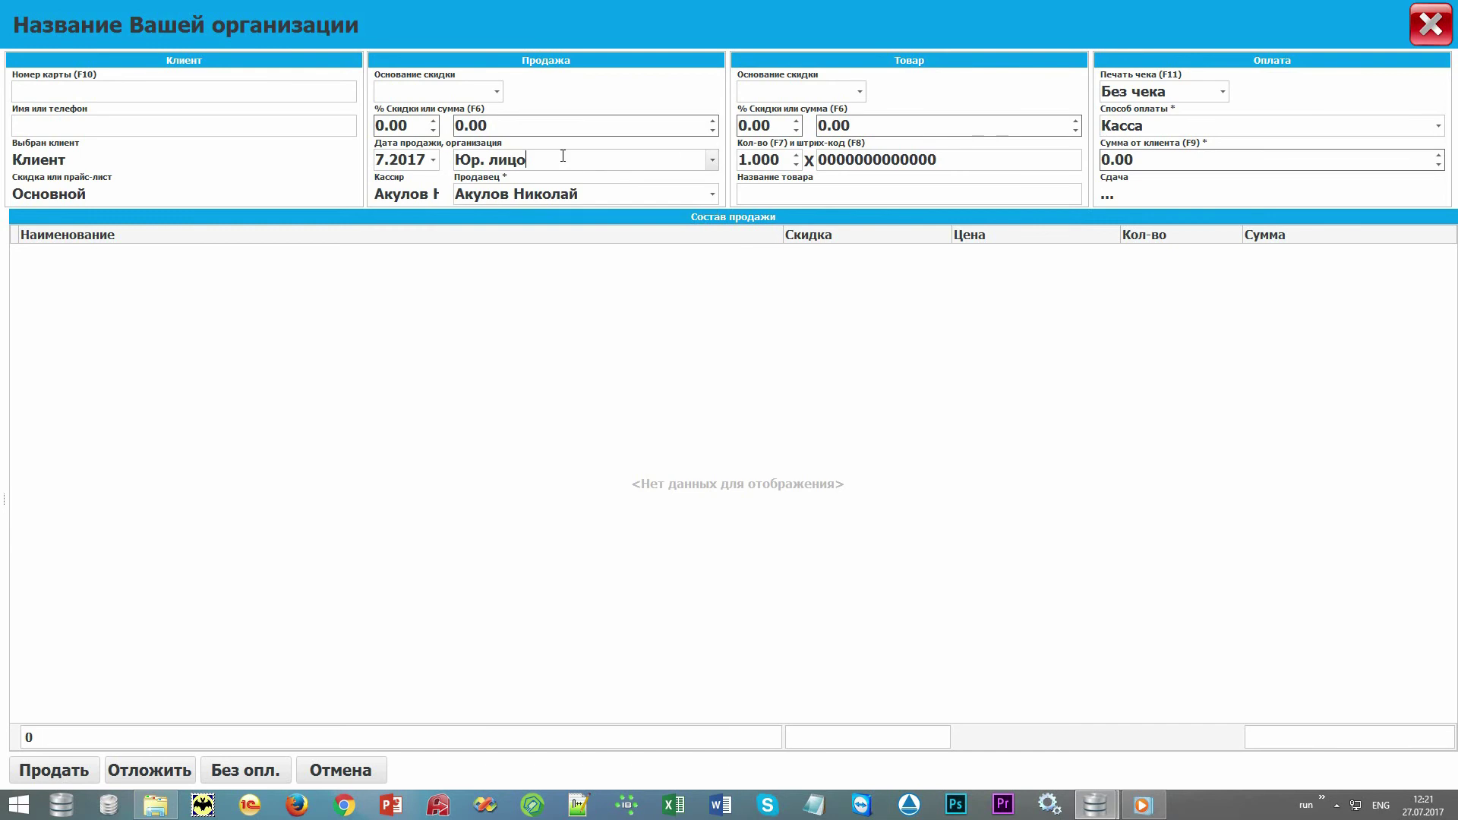
{"action": "left_click", "coordinate": [433, 160]}
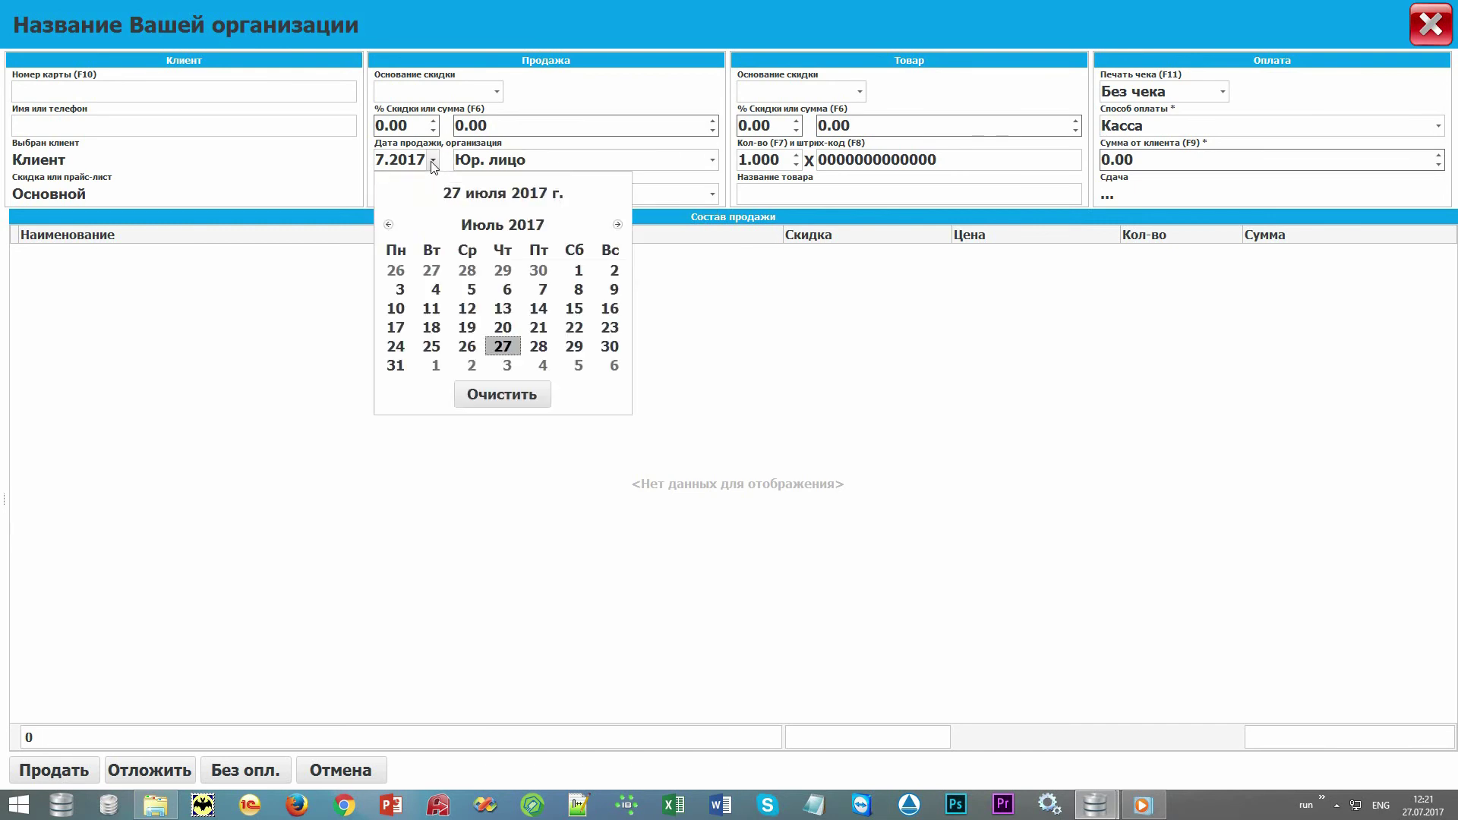
{"action": "left_click", "coordinate": [433, 160]}
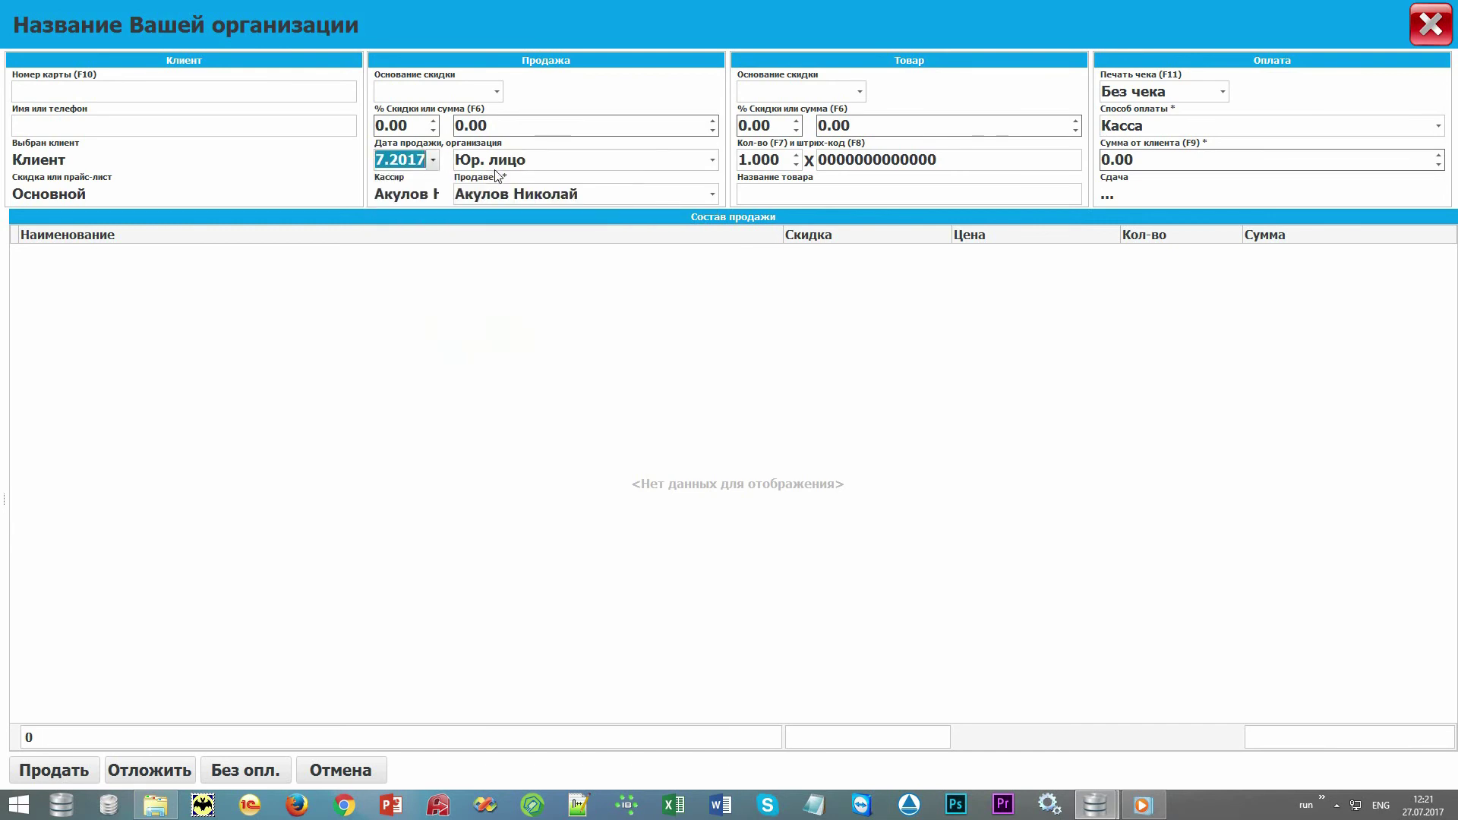
{"action": "left_click", "coordinate": [712, 196]}
{"action": "left_click", "coordinate": [714, 197]}
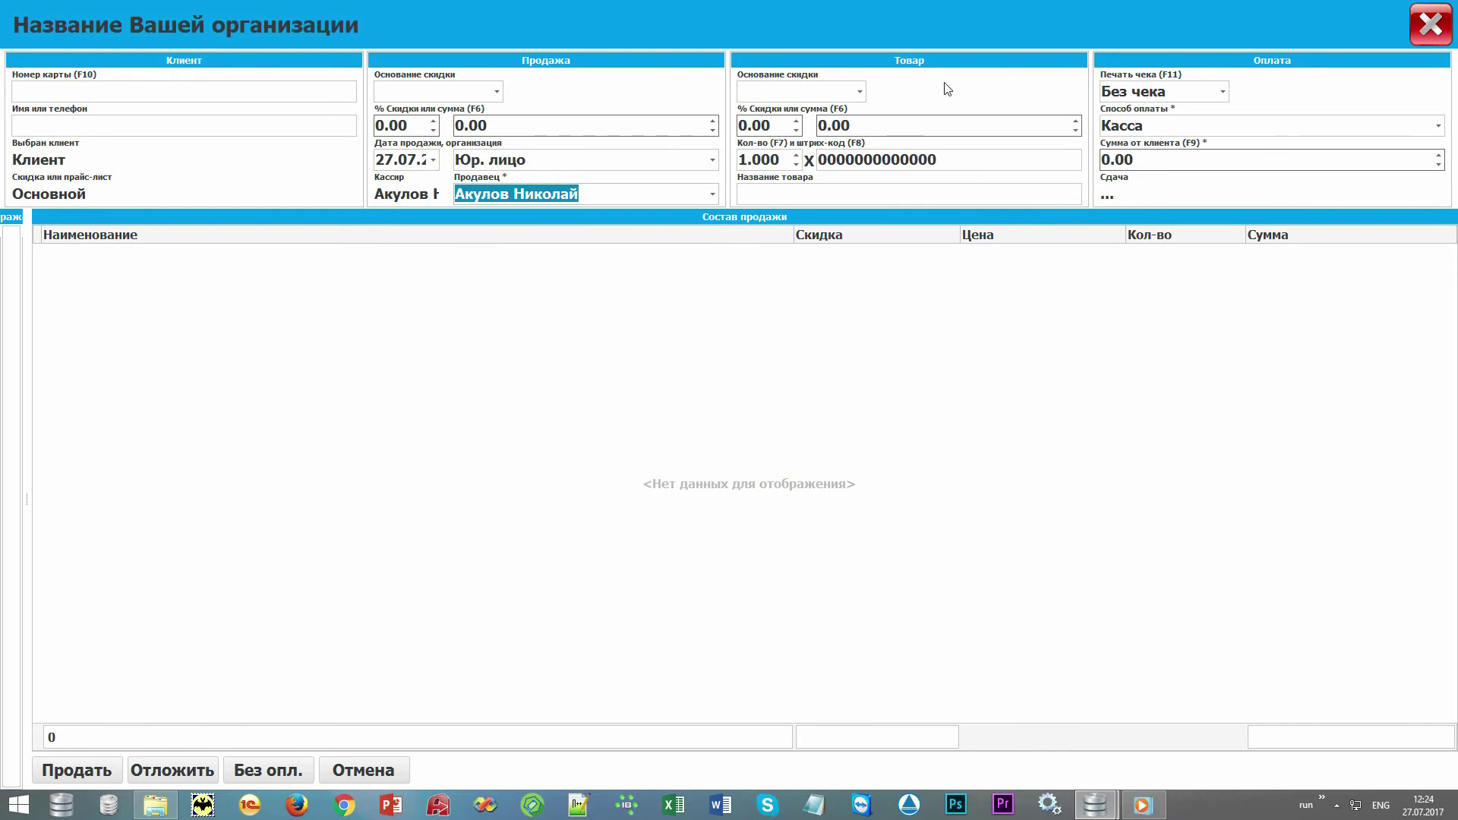
{"action": "left_click", "coordinate": [954, 159]}
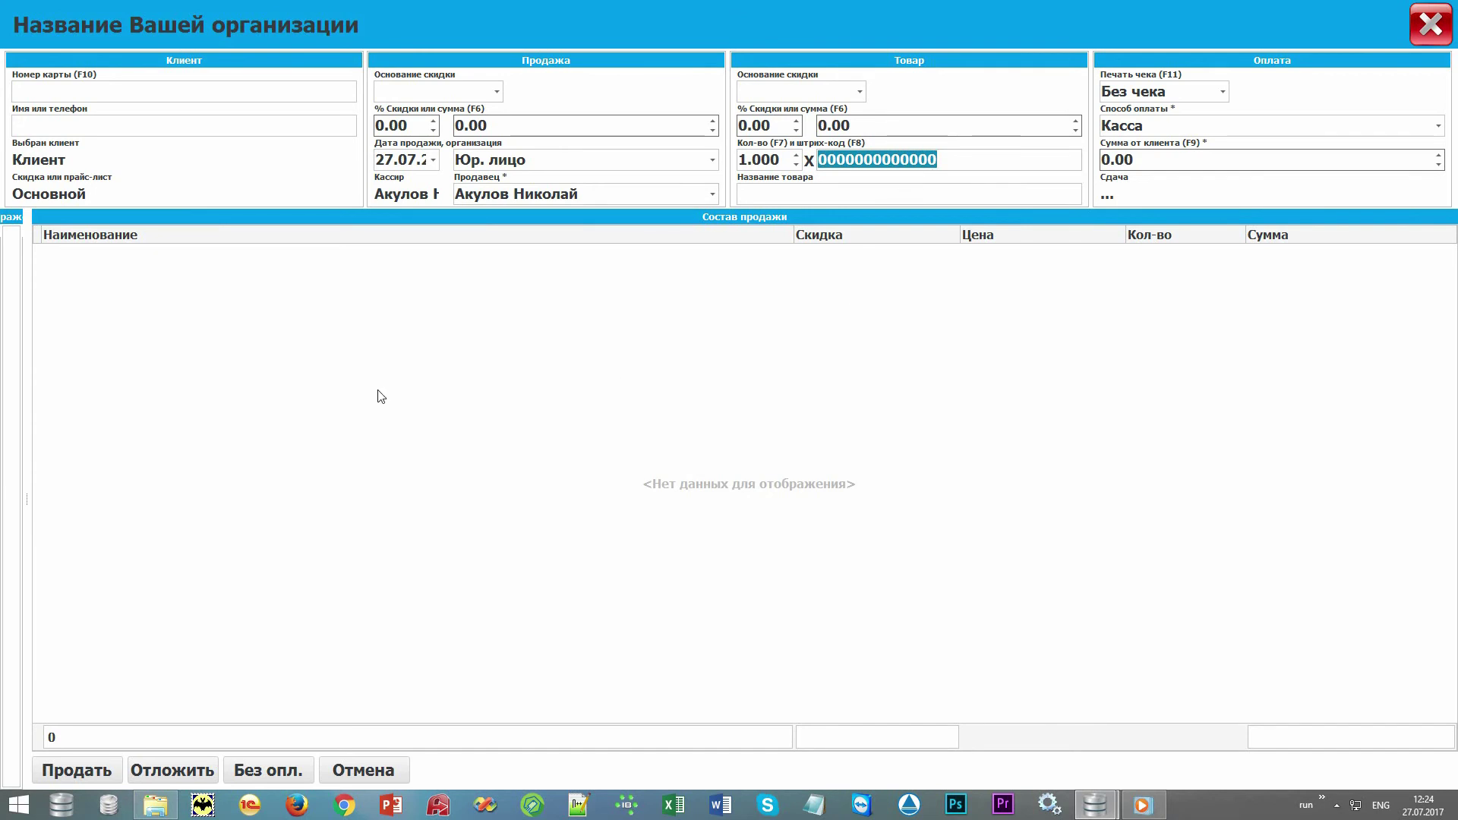
Expand the collapsed side panel and add 10006 Букет "Красные розы" (5 роз) to the sale from the product selection list.
{"action": "left_click_drag", "start_coordinate": [26, 499], "coordinate": [390, 504]}
{"action": "left_click", "coordinate": [23, 243]}
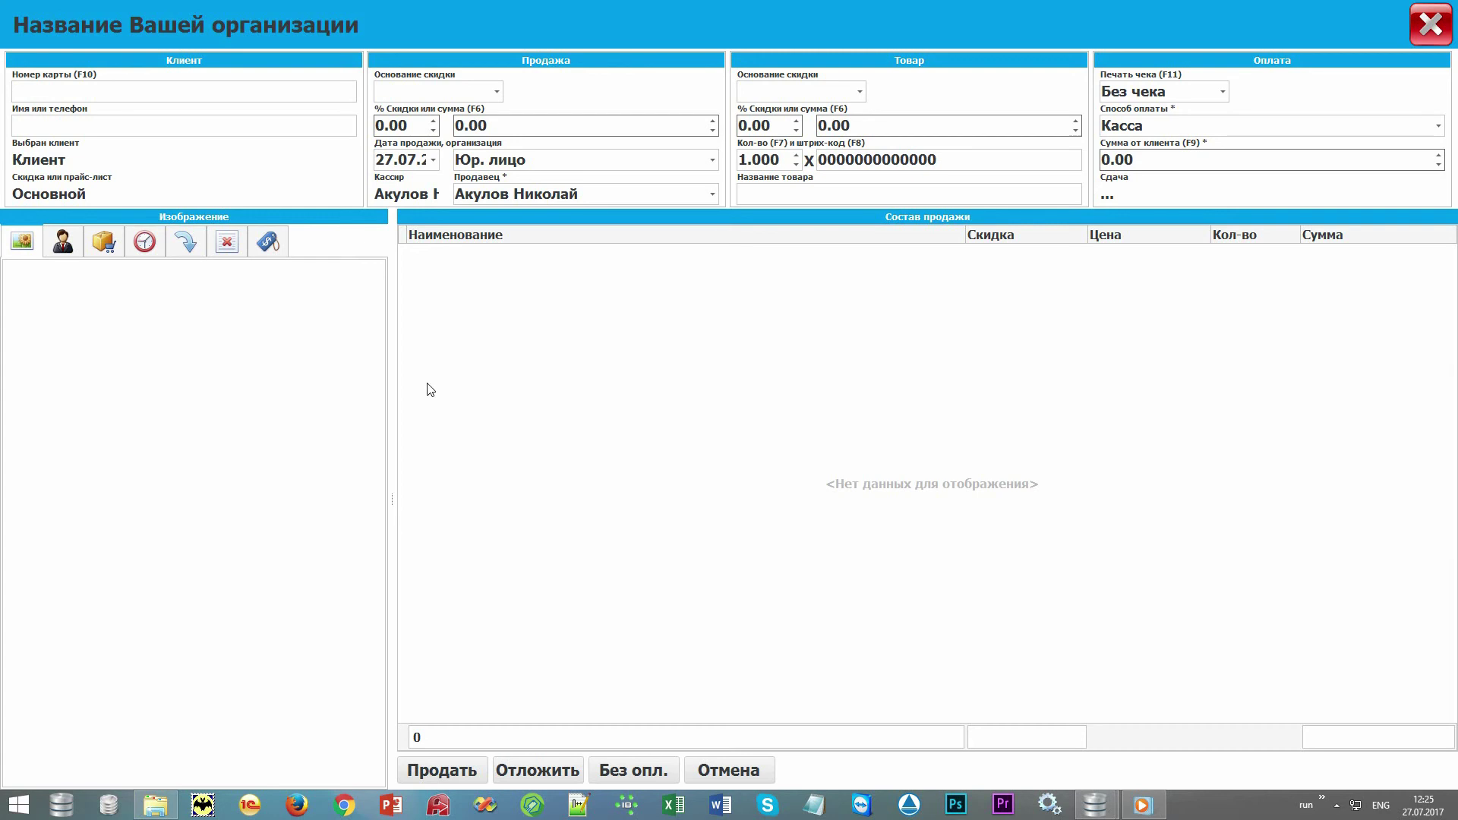
{"action": "left_click", "coordinate": [104, 241]}
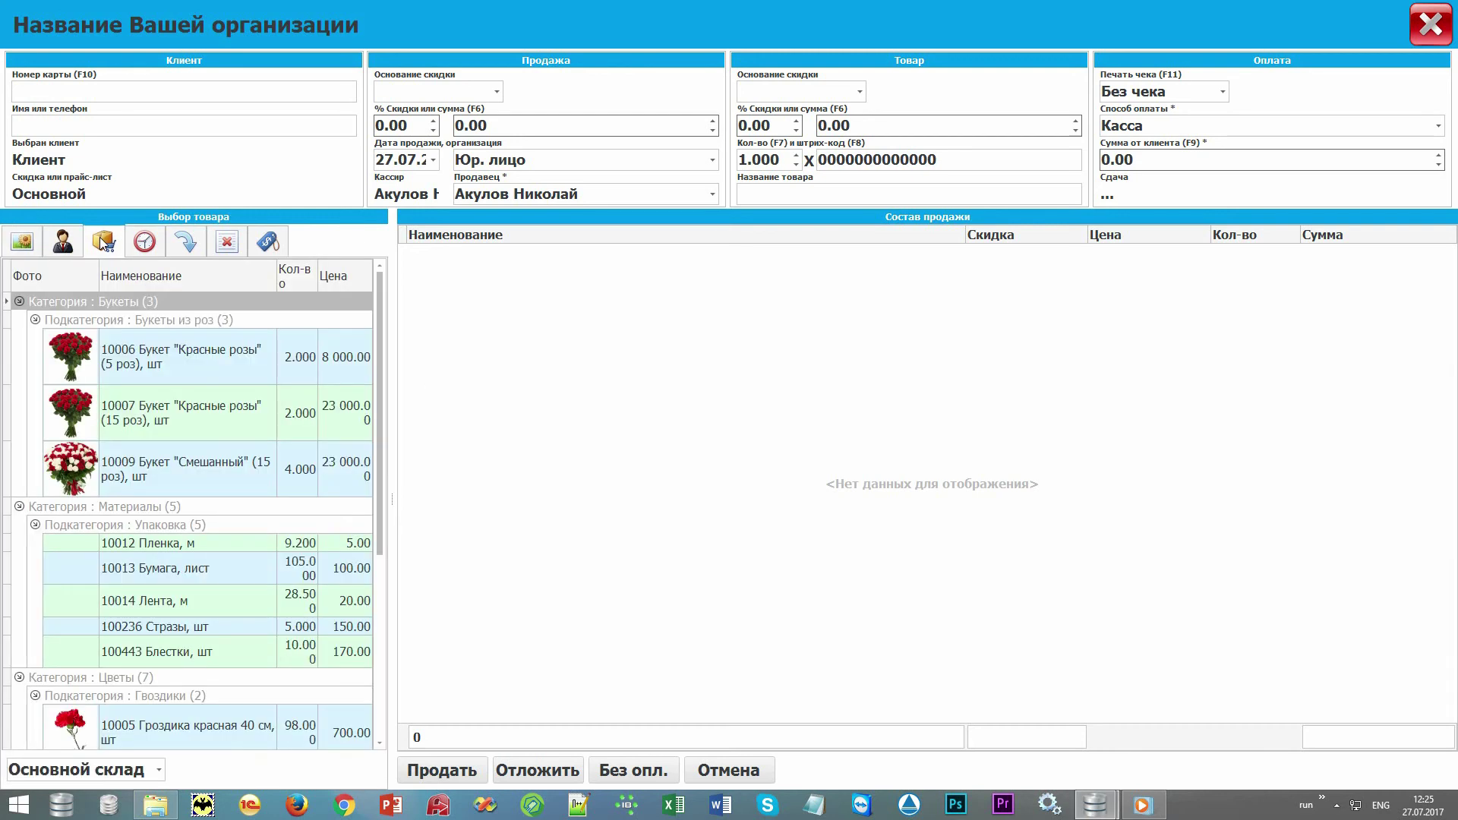
{"action": "double_click", "coordinate": [212, 377]}
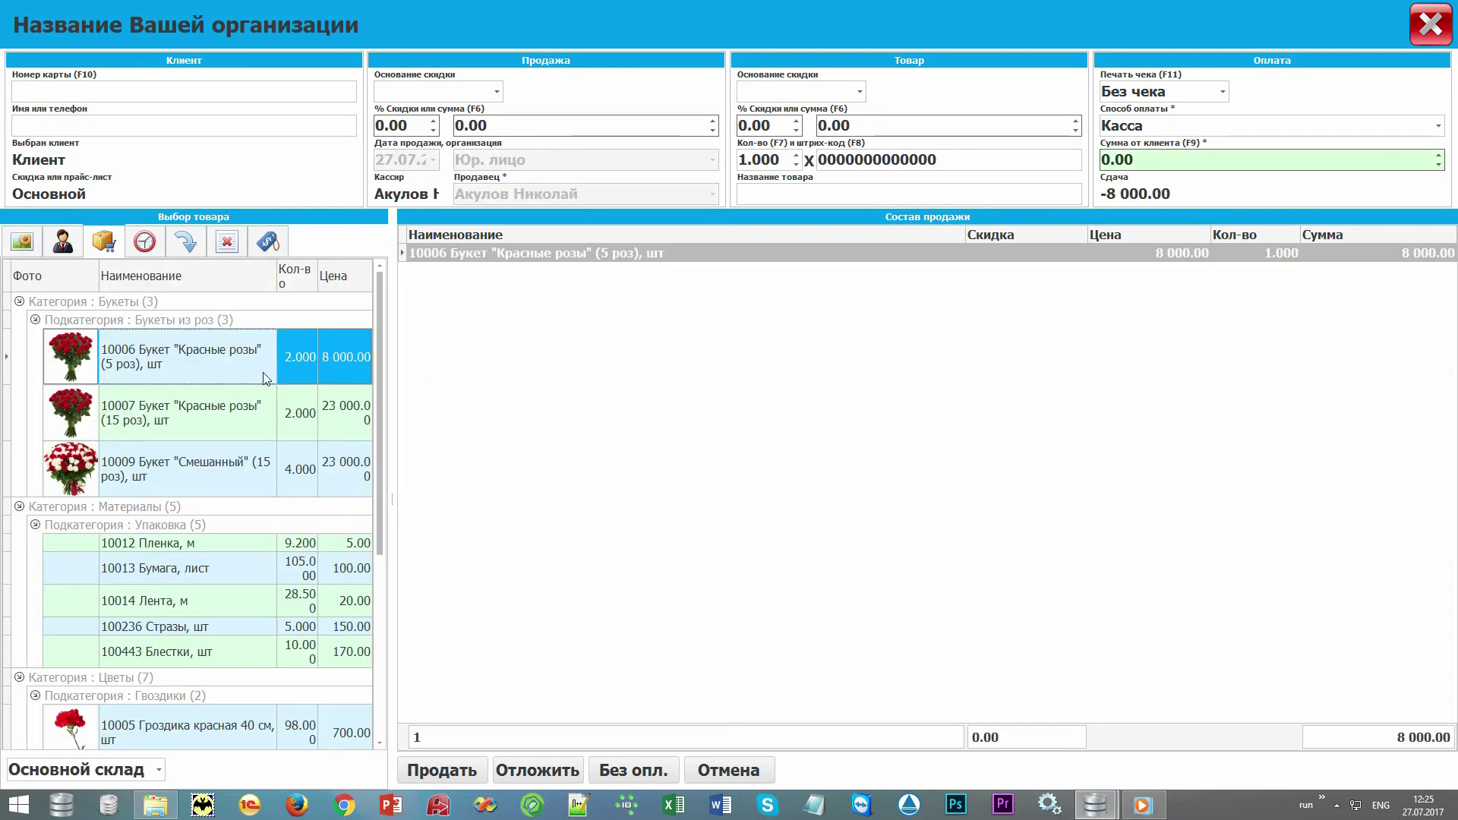
{"action": "left_click", "coordinate": [608, 351]}
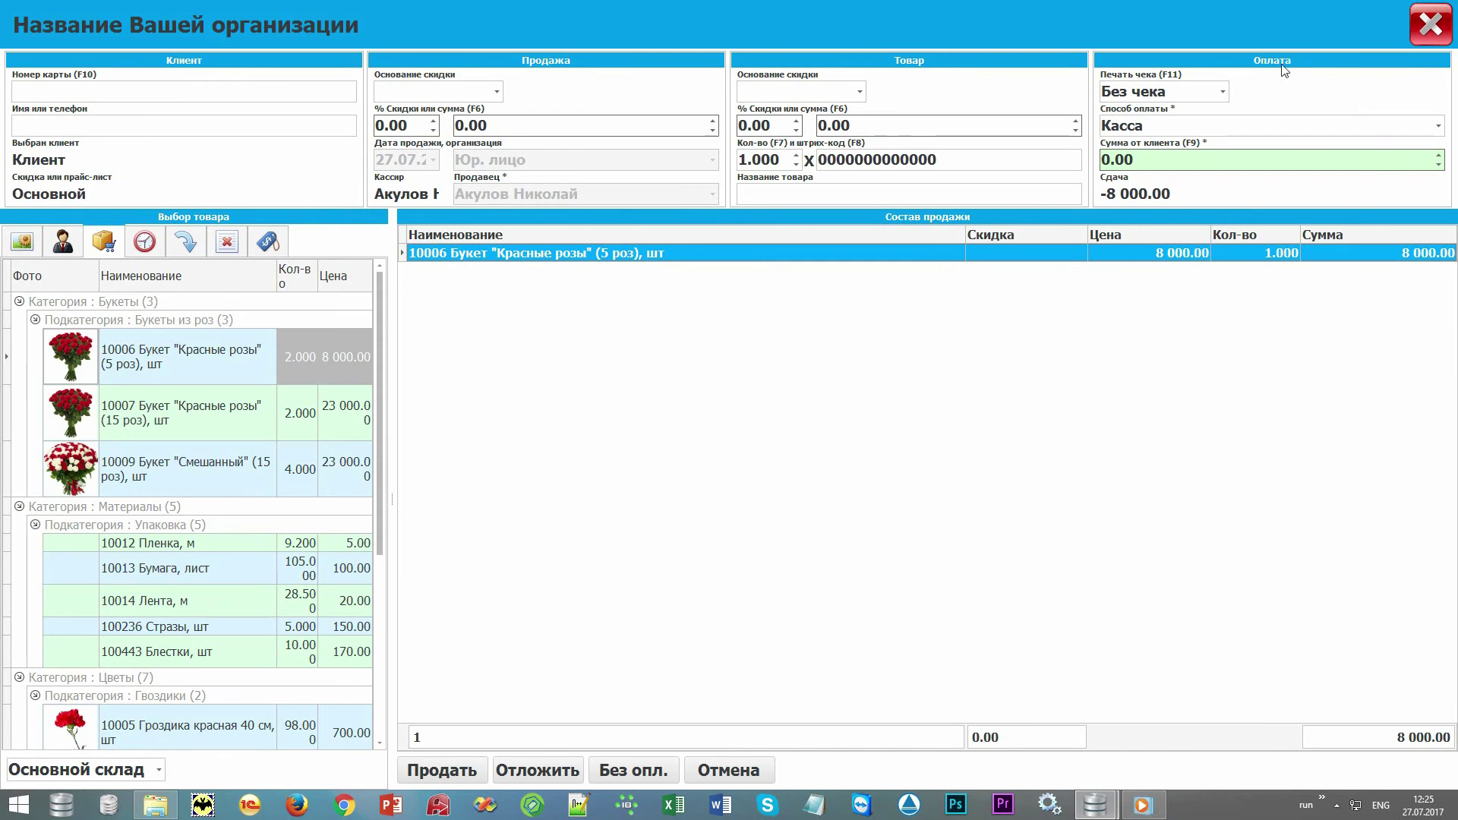
Set the sum received from the client to 10000 and check the available payment methods, keeping Касса.
{"action": "key", "text": "F9"}
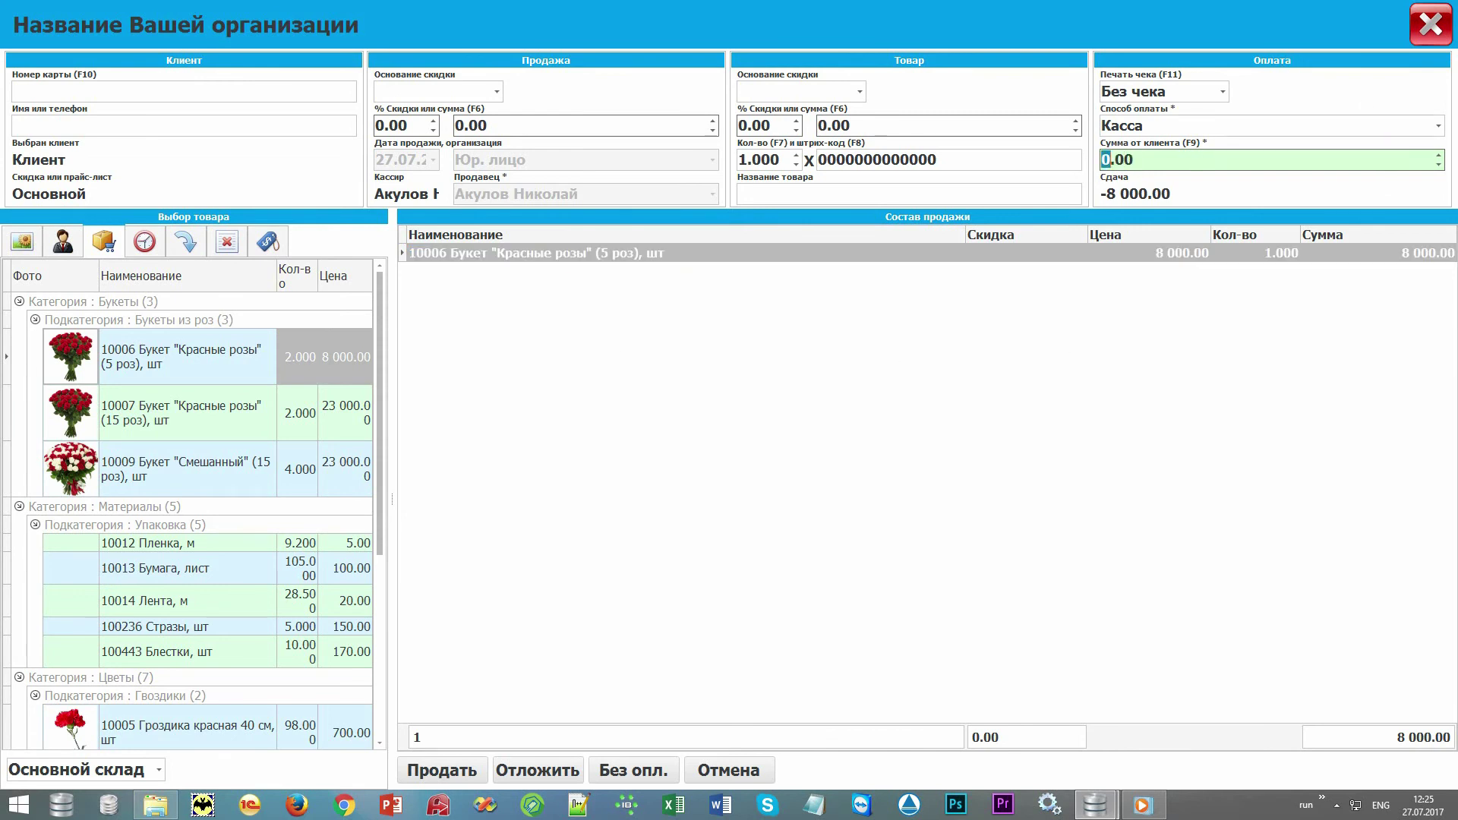
{"action": "type", "text": "10000"}
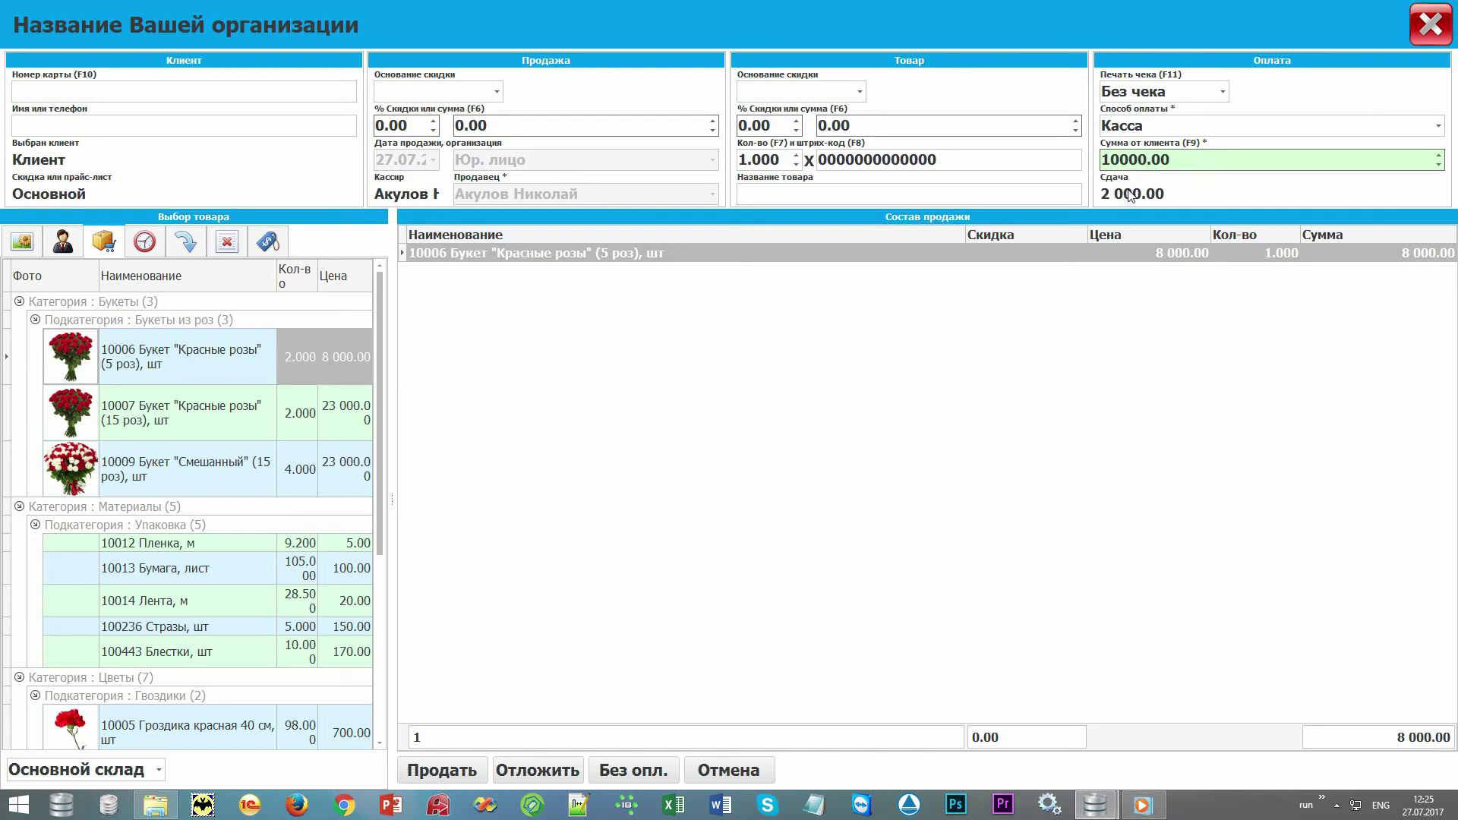
{"action": "left_click", "coordinate": [1438, 128]}
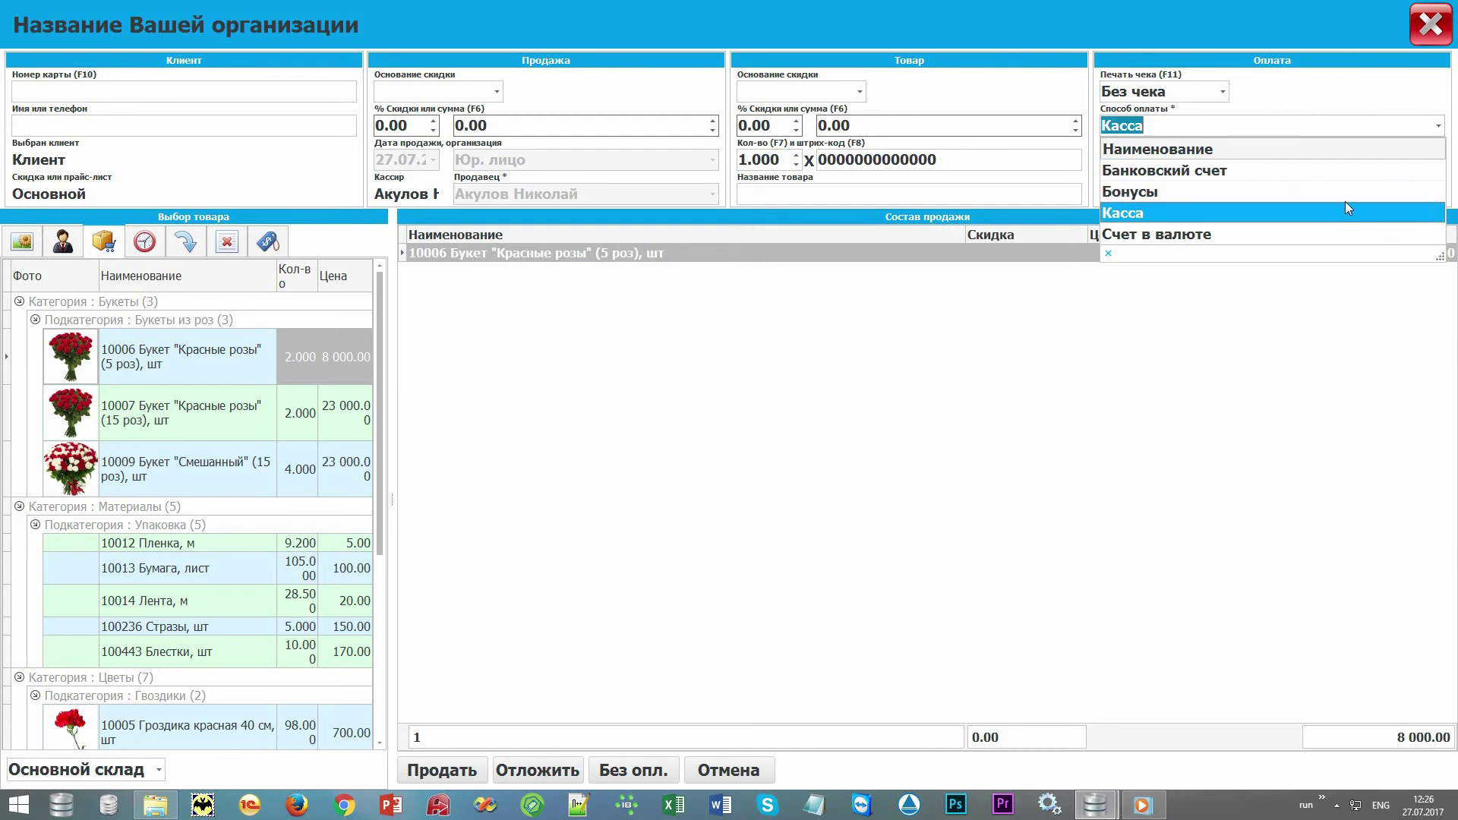
{"action": "left_click", "coordinate": [1320, 110]}
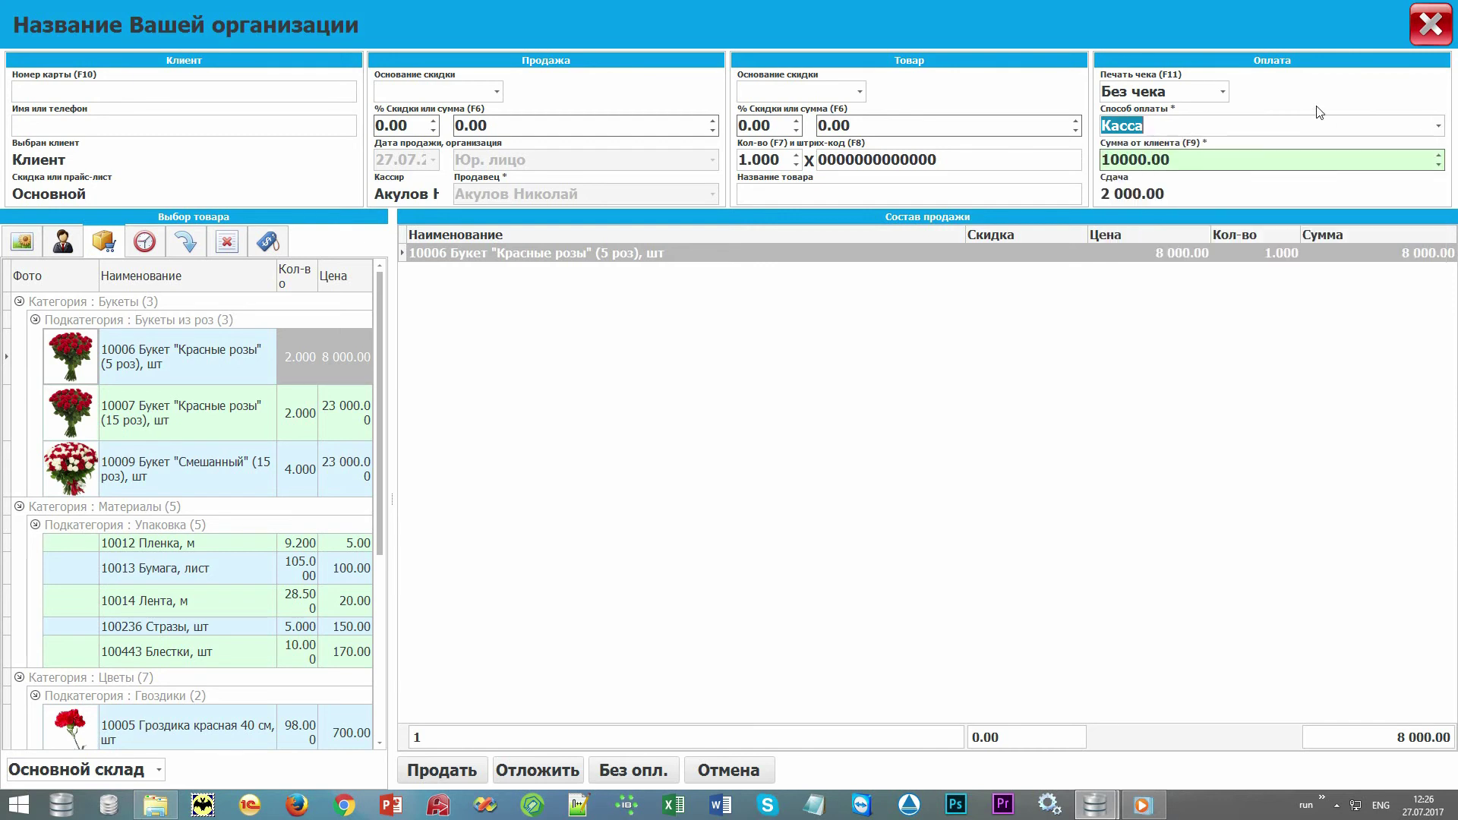
Review the receipt printing options, keeping Без чека, and show the list of deferred sales.
{"action": "left_click", "coordinate": [1223, 92]}
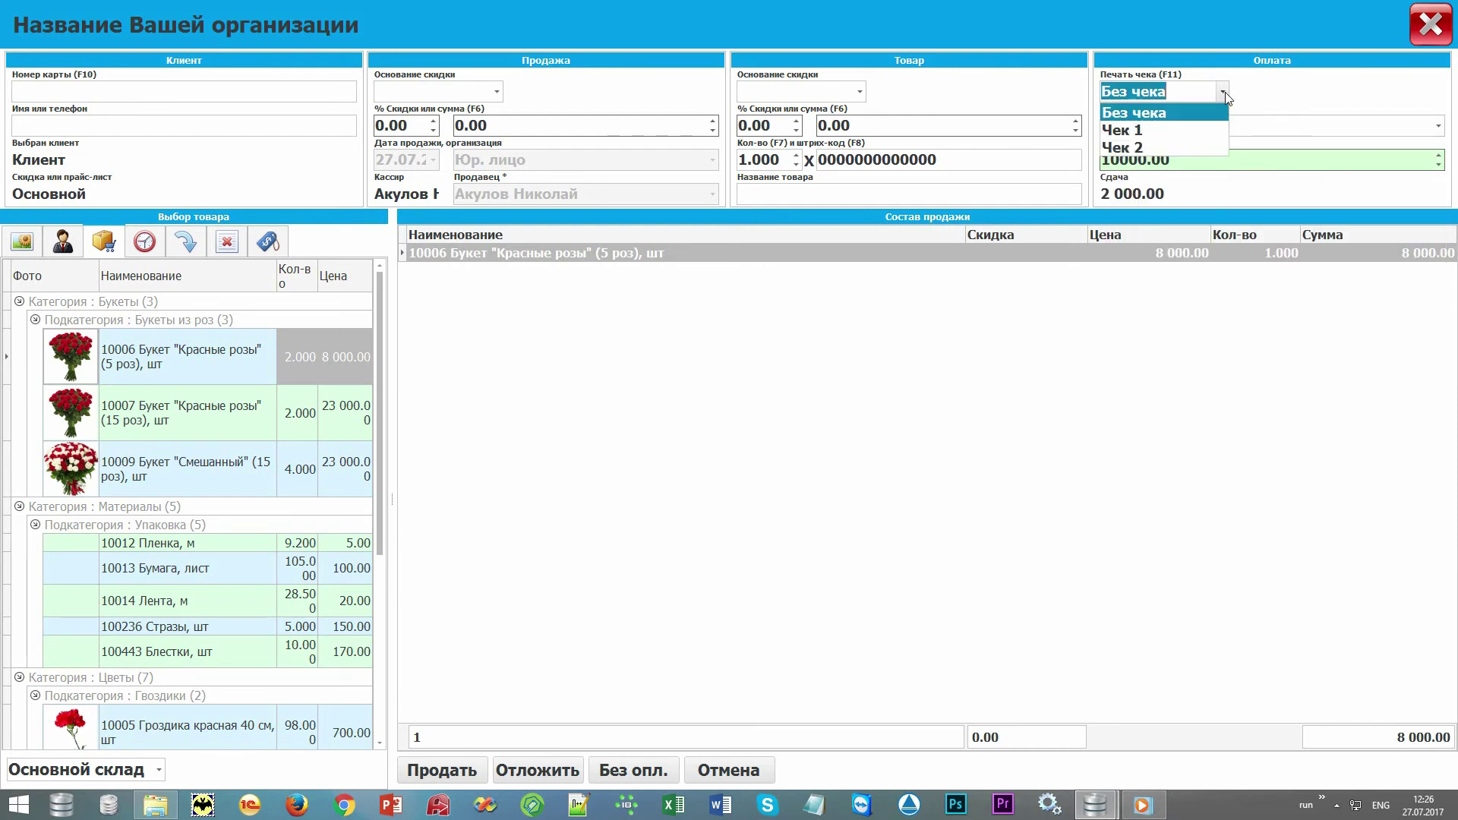
{"action": "left_click", "coordinate": [1224, 92]}
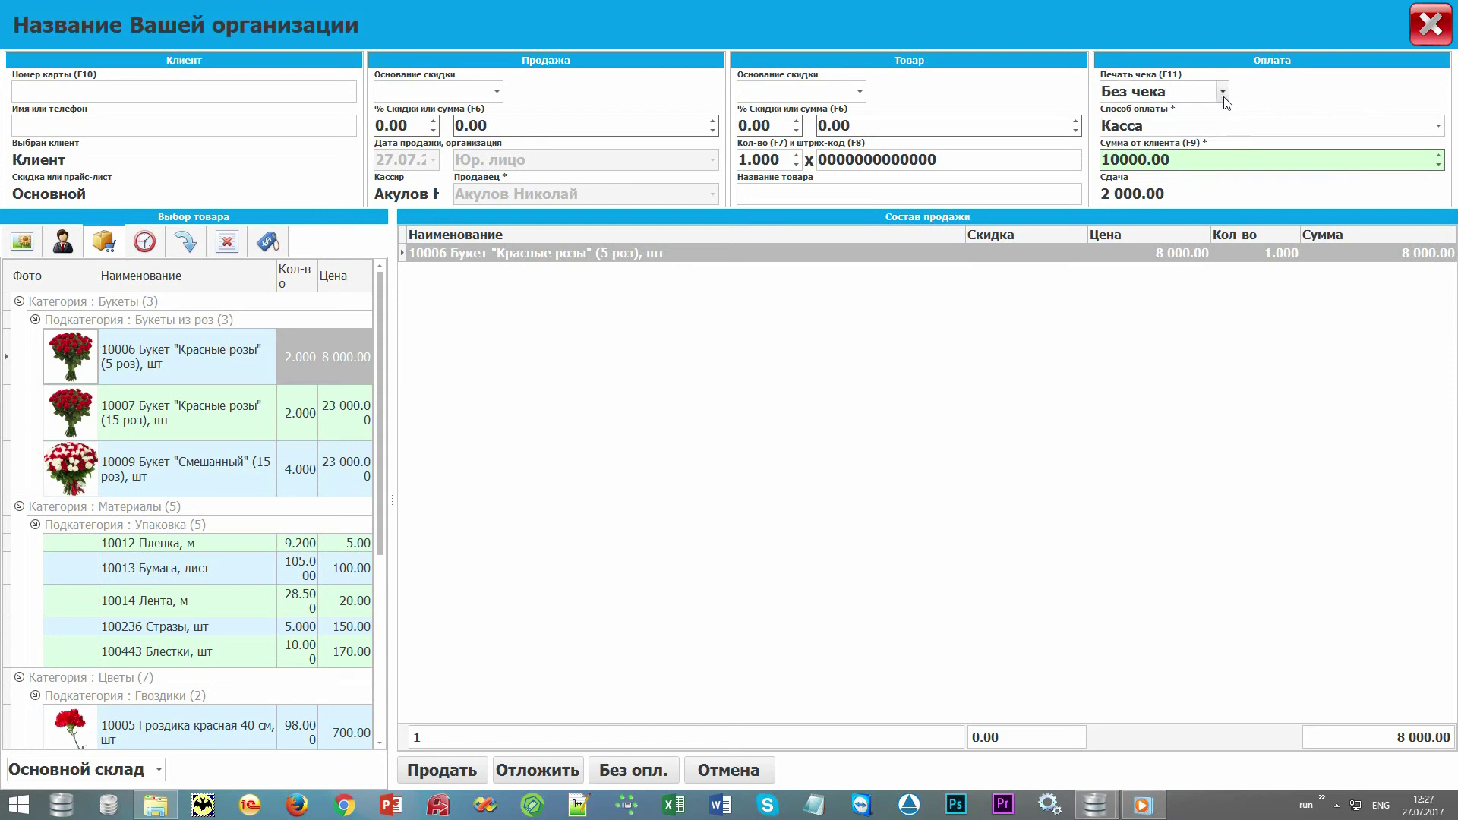
{"action": "left_click", "coordinate": [1224, 97]}
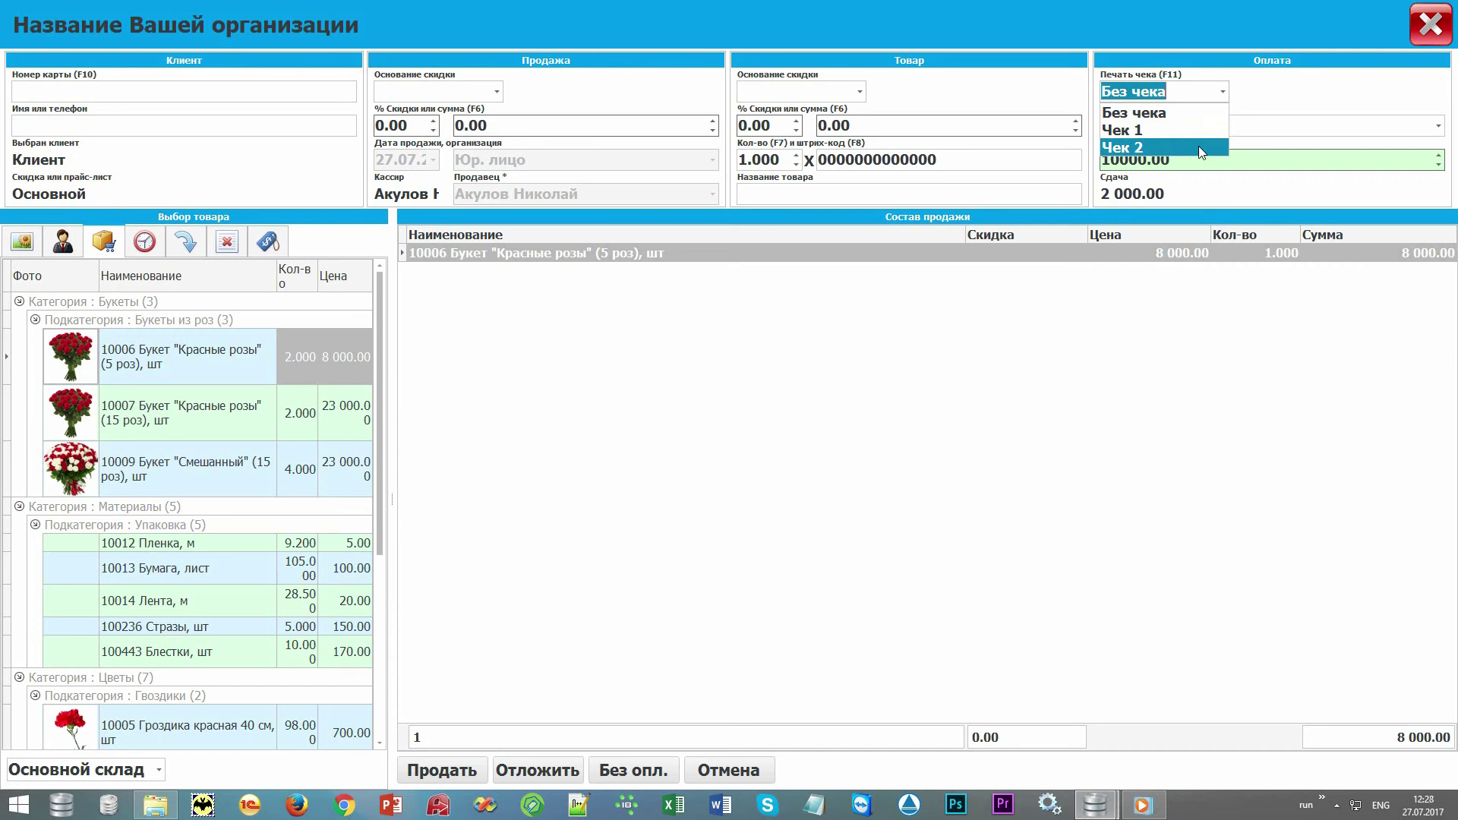
{"action": "left_click", "coordinate": [1091, 256]}
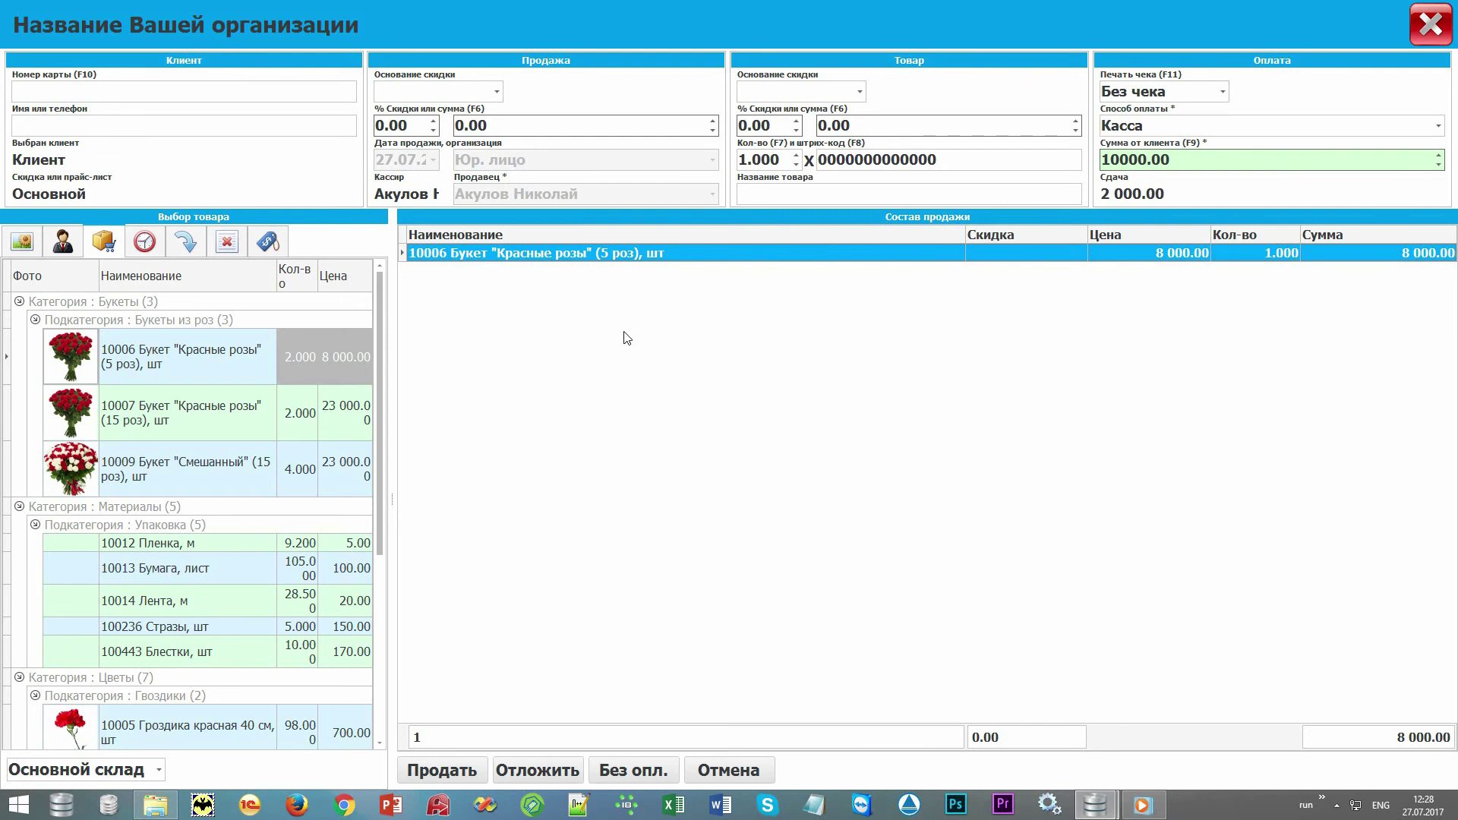
{"action": "left_click", "coordinate": [145, 243]}
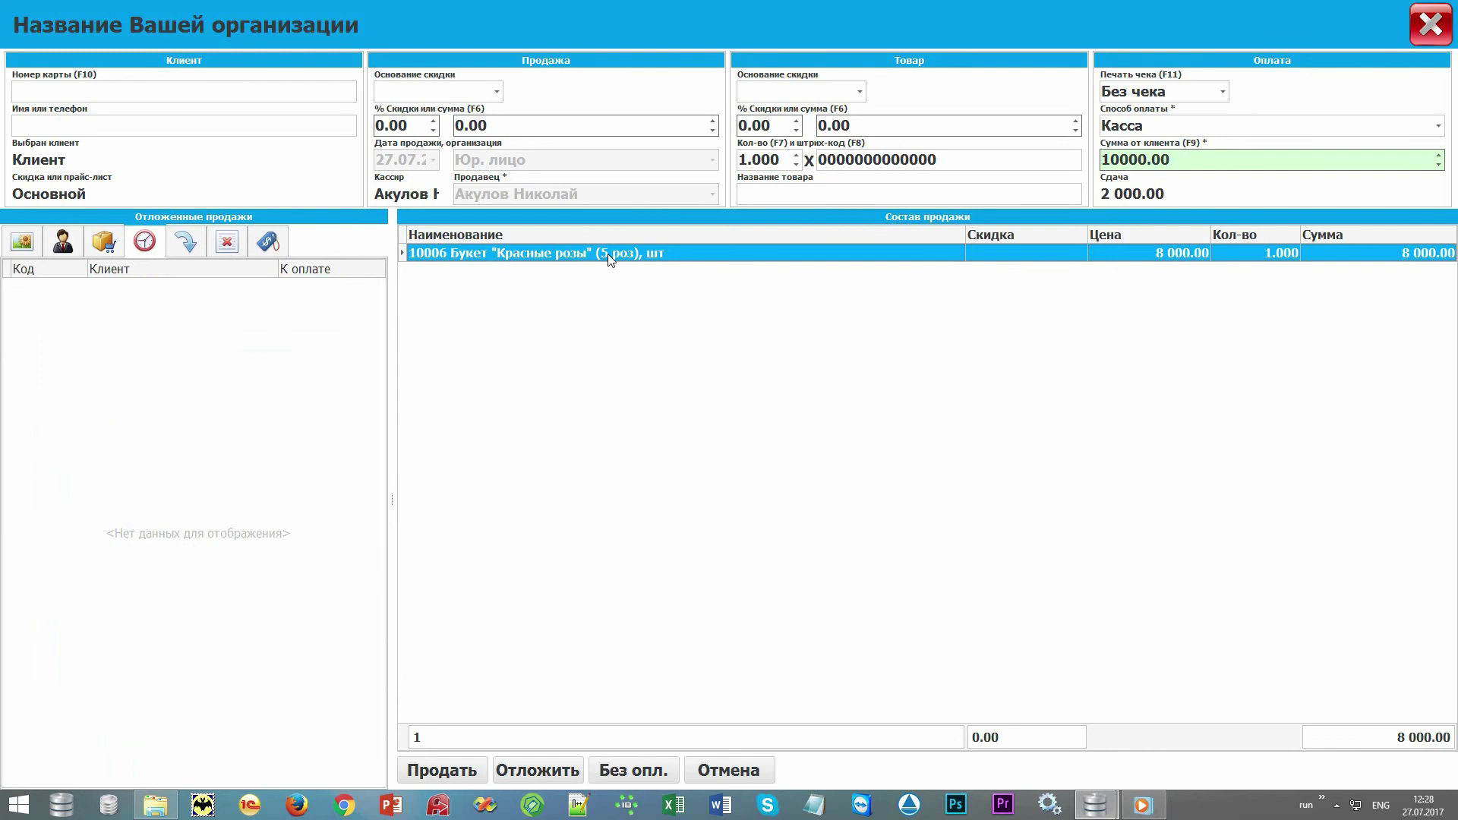
Defer the current bouquet sale, select it in the deferred sales list, and return to the product selection list.
{"action": "left_click", "coordinate": [558, 771]}
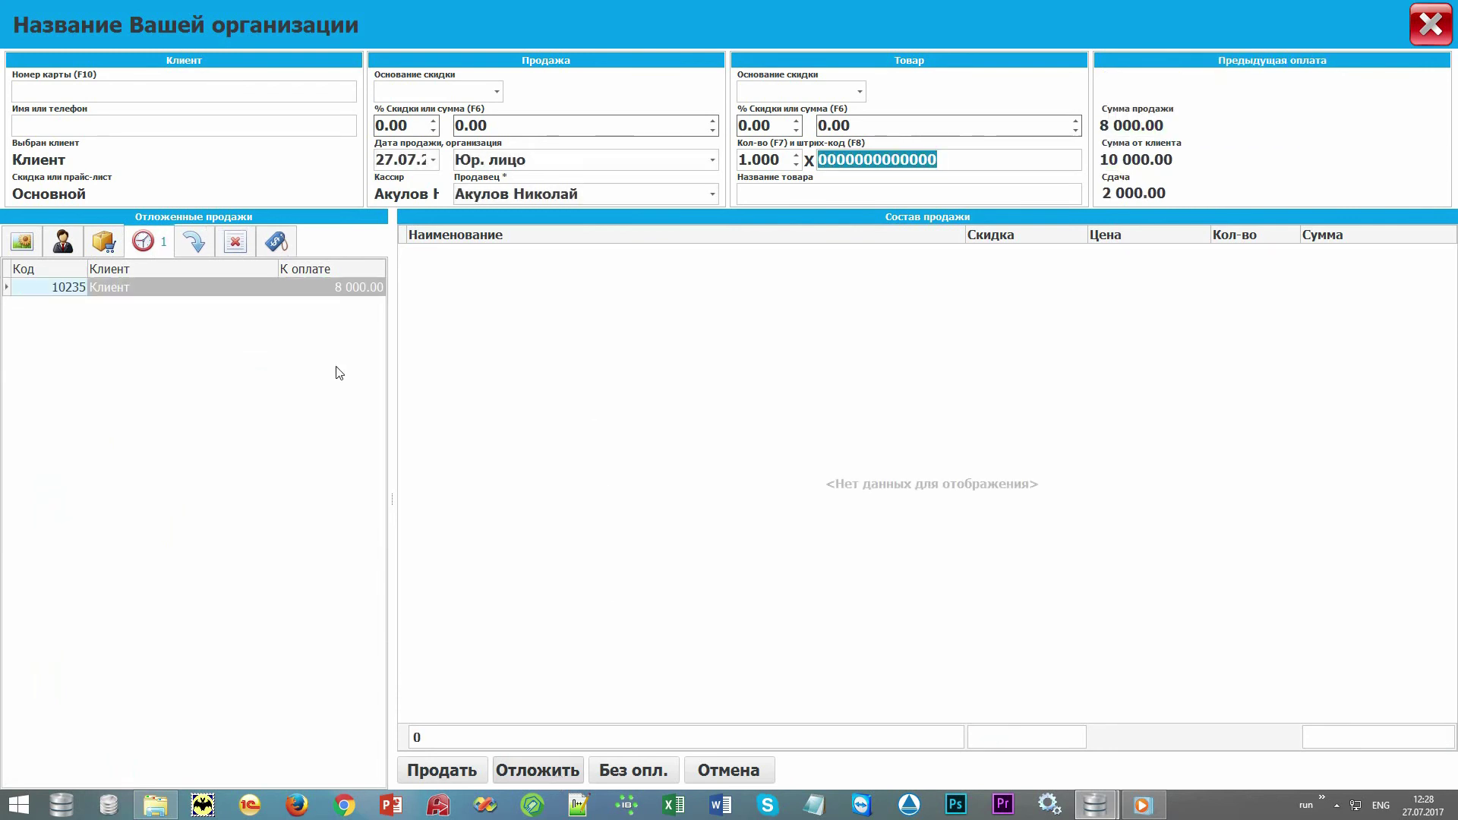
{"action": "left_click", "coordinate": [135, 286]}
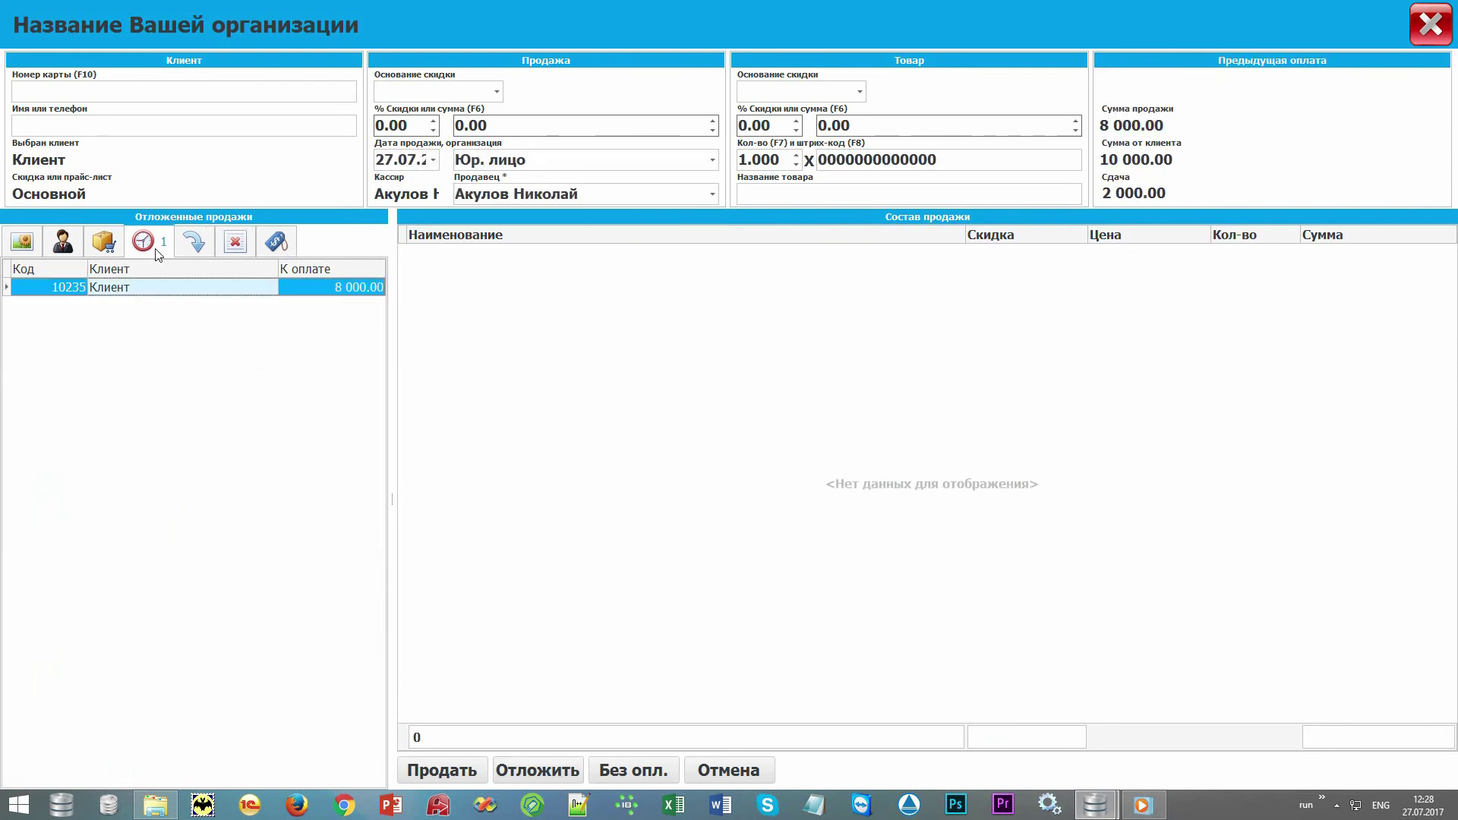
{"action": "left_click", "coordinate": [107, 252]}
{"action": "left_click", "coordinate": [658, 357]}
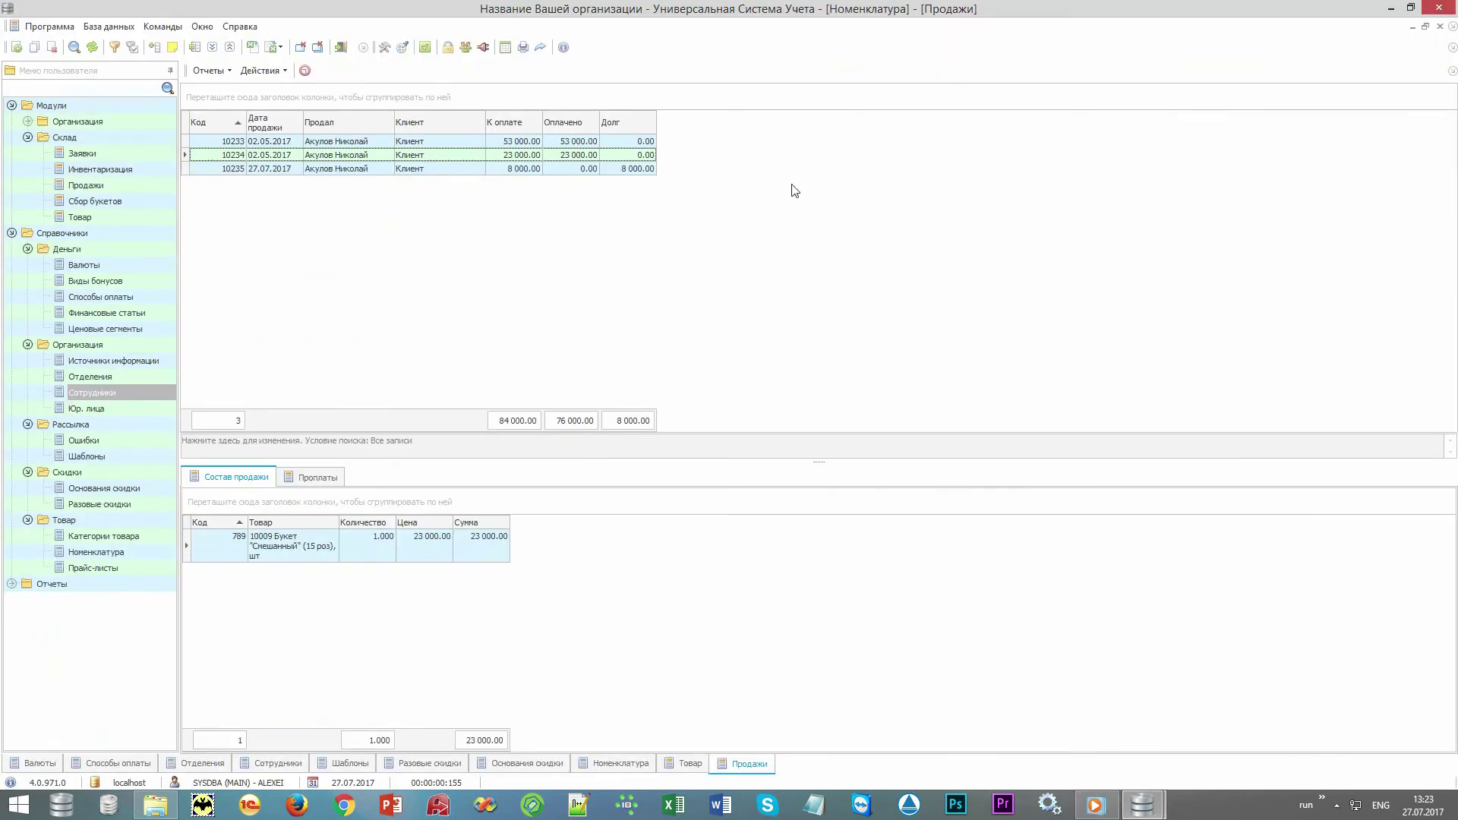
Preview the Накладная для продажи for the Букет "Смешанный" (15 роз) sale and close it.
{"action": "left_click", "coordinate": [224, 70]}
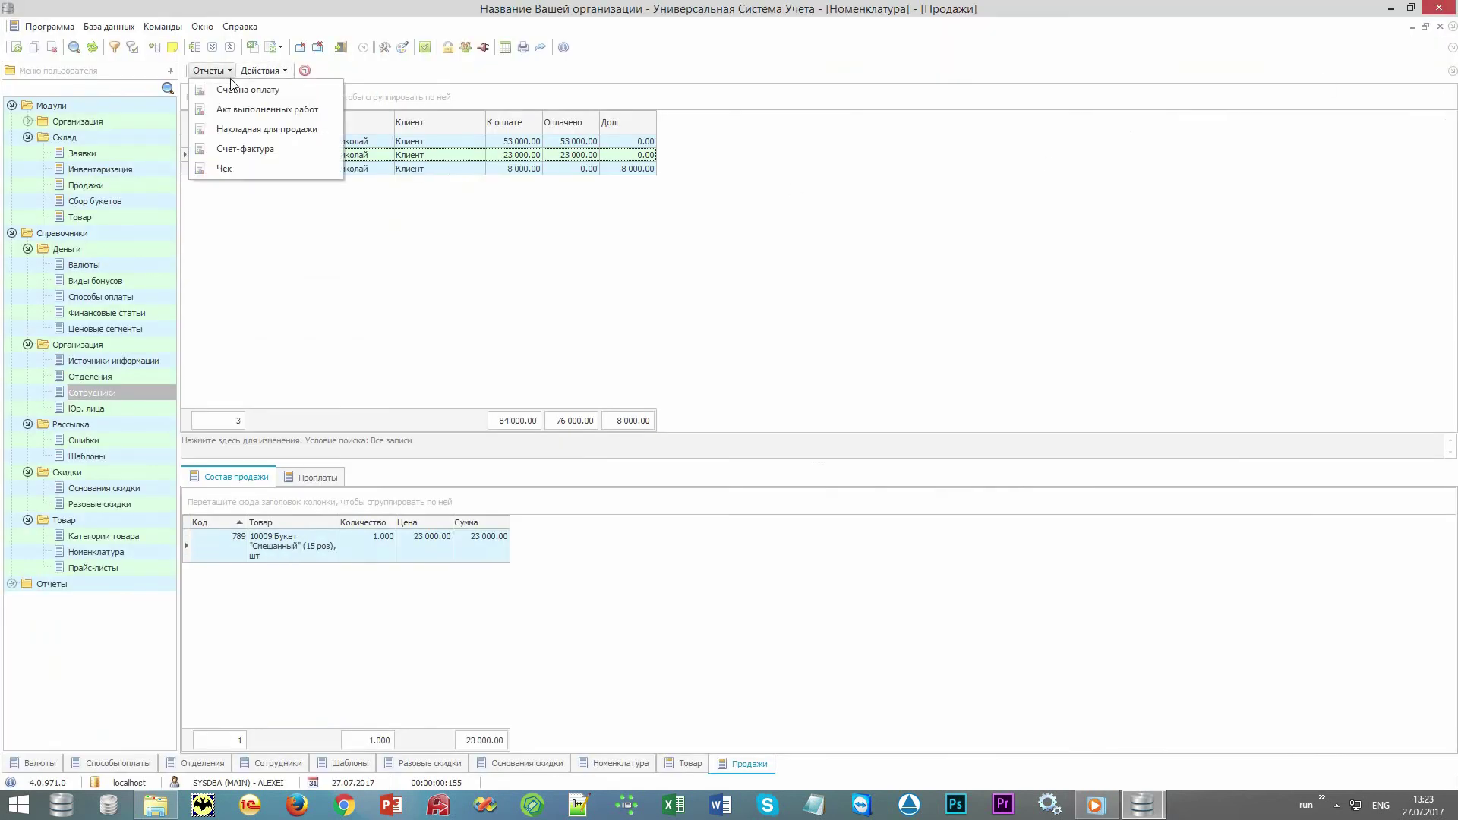
{"action": "left_click", "coordinate": [246, 128]}
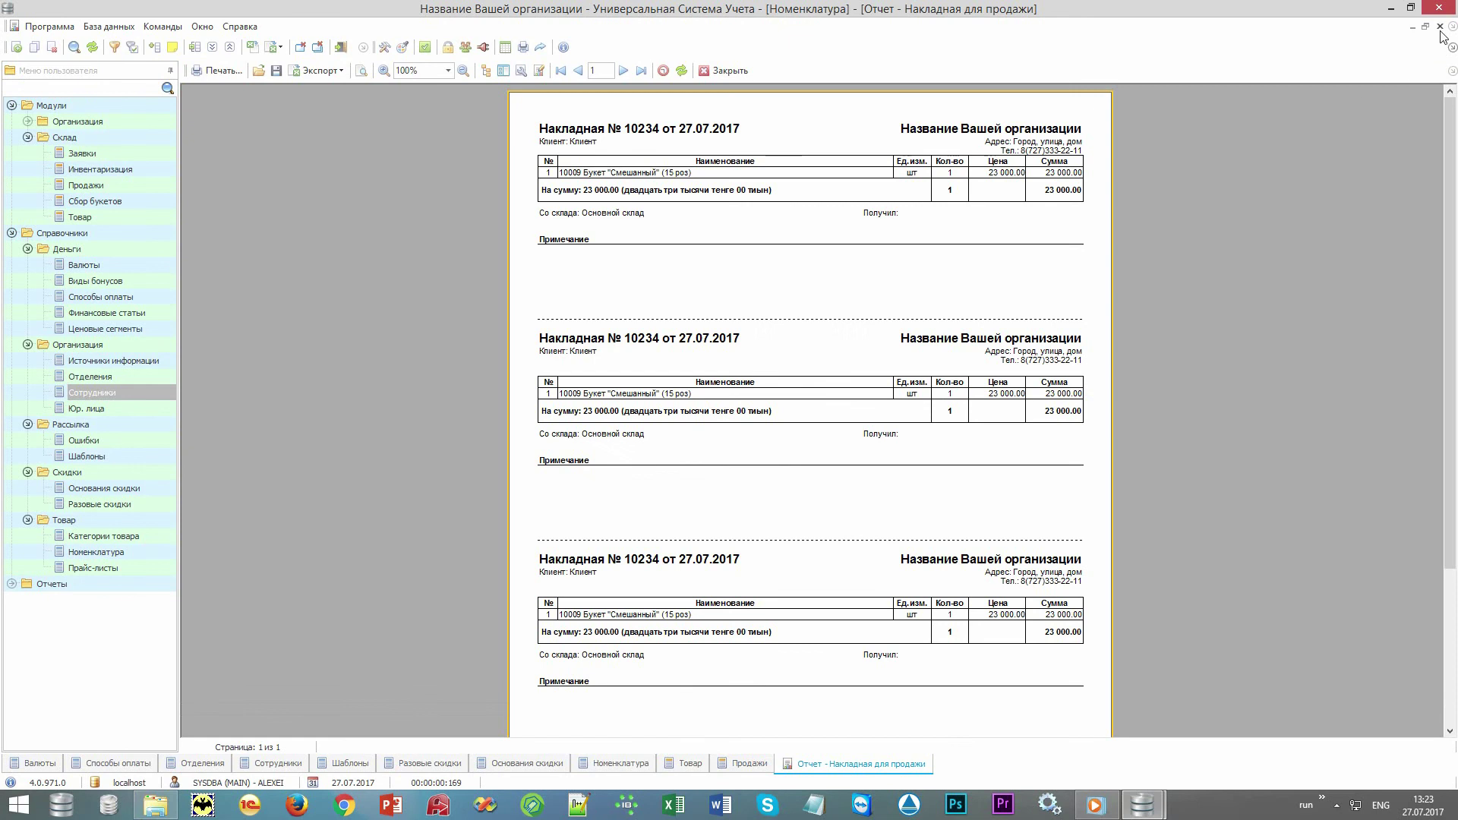
{"action": "left_click", "coordinate": [1440, 27]}
Preview the Чек receipt for the selected sale, close it, and request the receipt once more.
{"action": "left_click", "coordinate": [210, 71]}
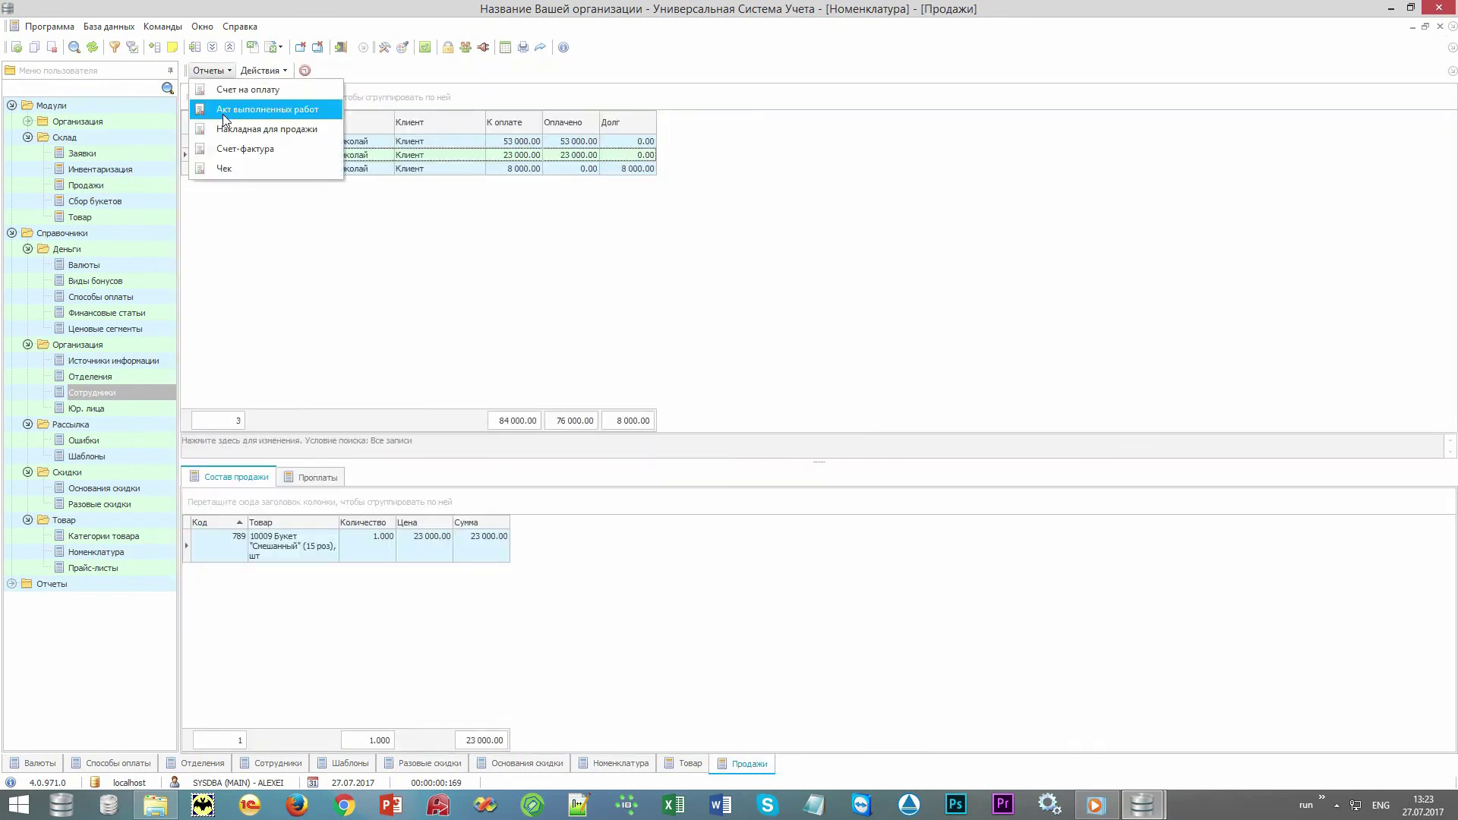
{"action": "left_click", "coordinate": [224, 171]}
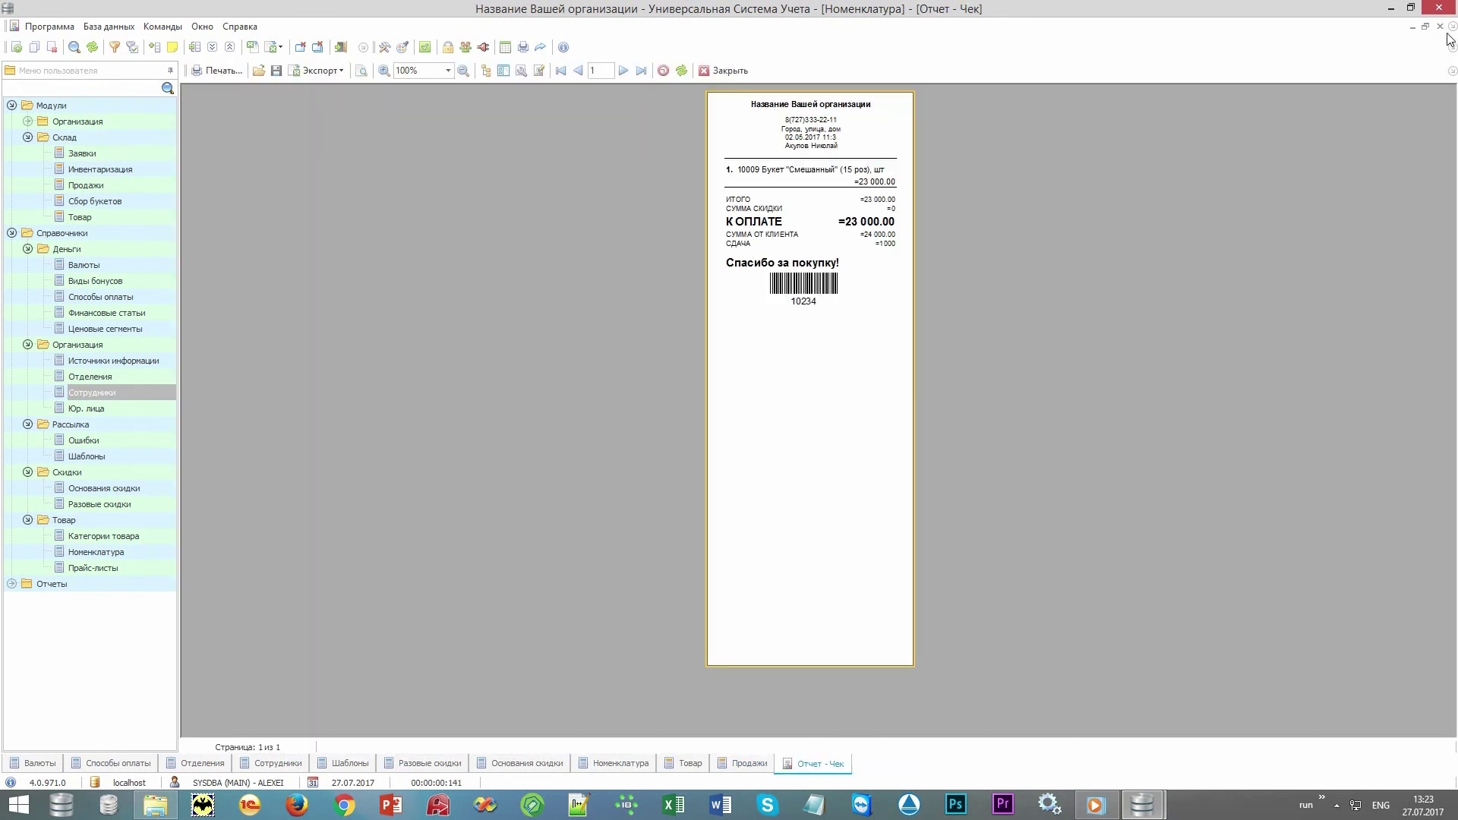
{"action": "left_click", "coordinate": [1443, 28]}
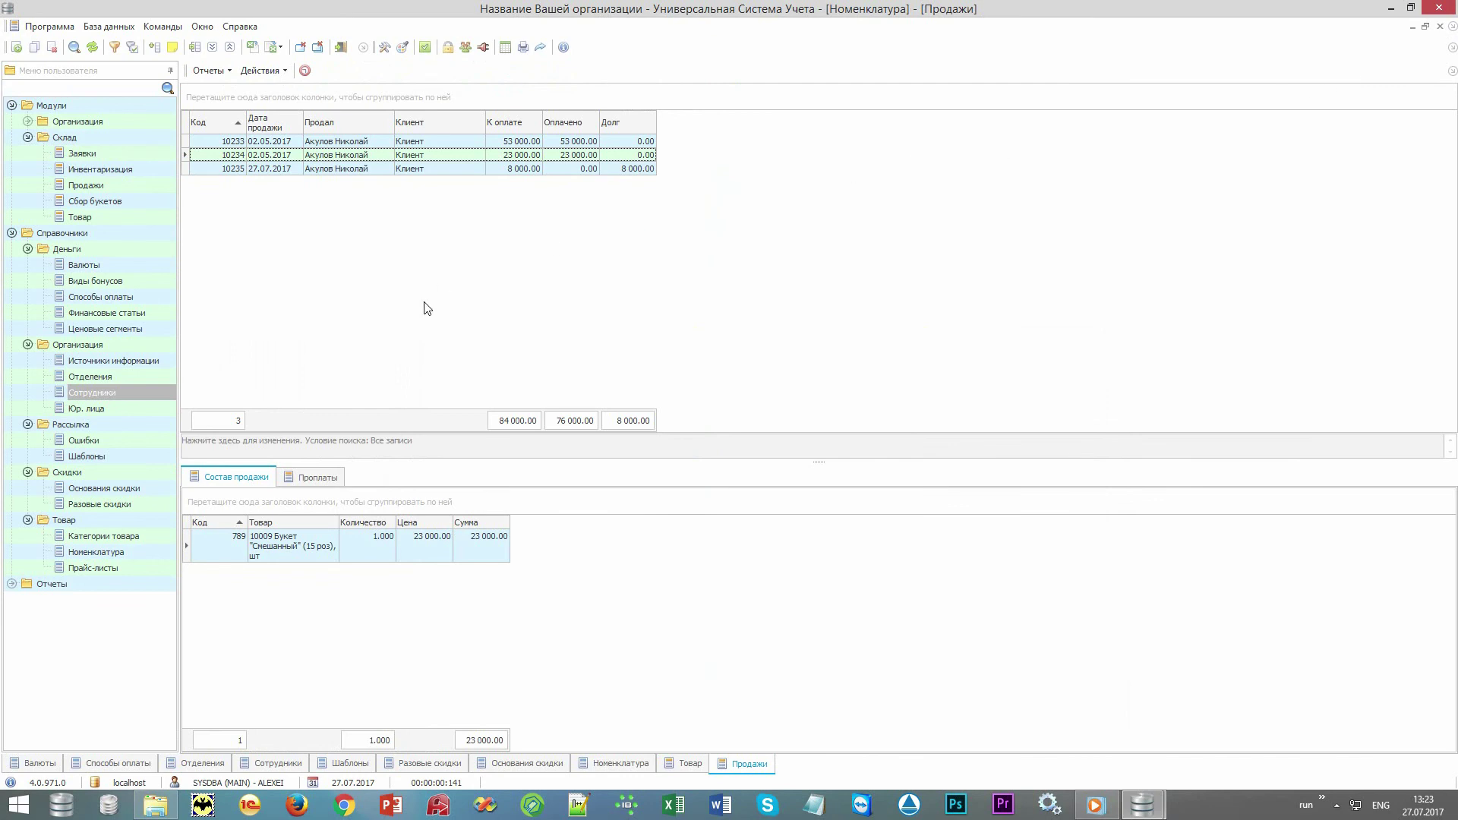
{"action": "left_click", "coordinate": [210, 70]}
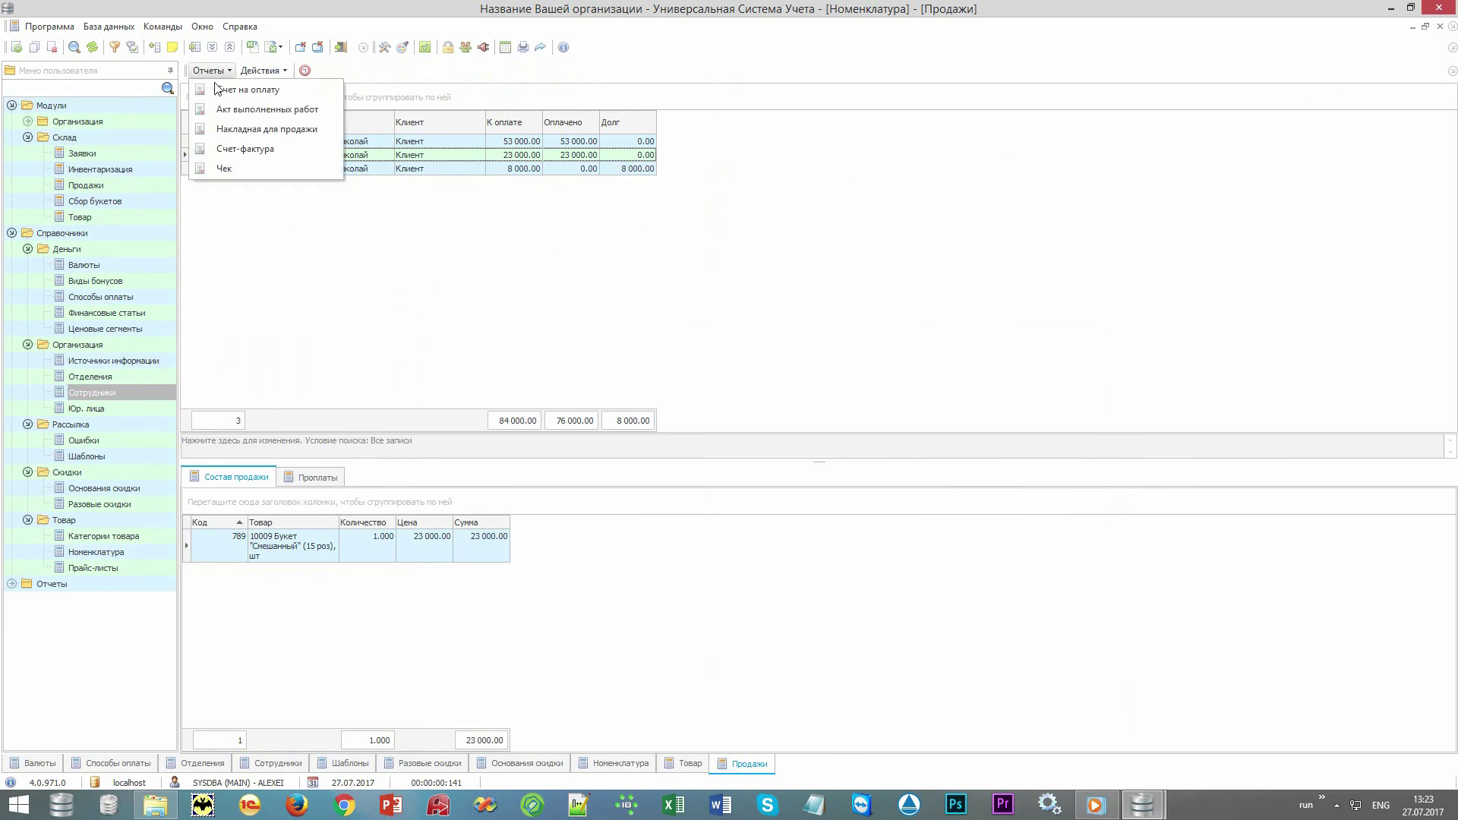
{"action": "left_click", "coordinate": [222, 169]}
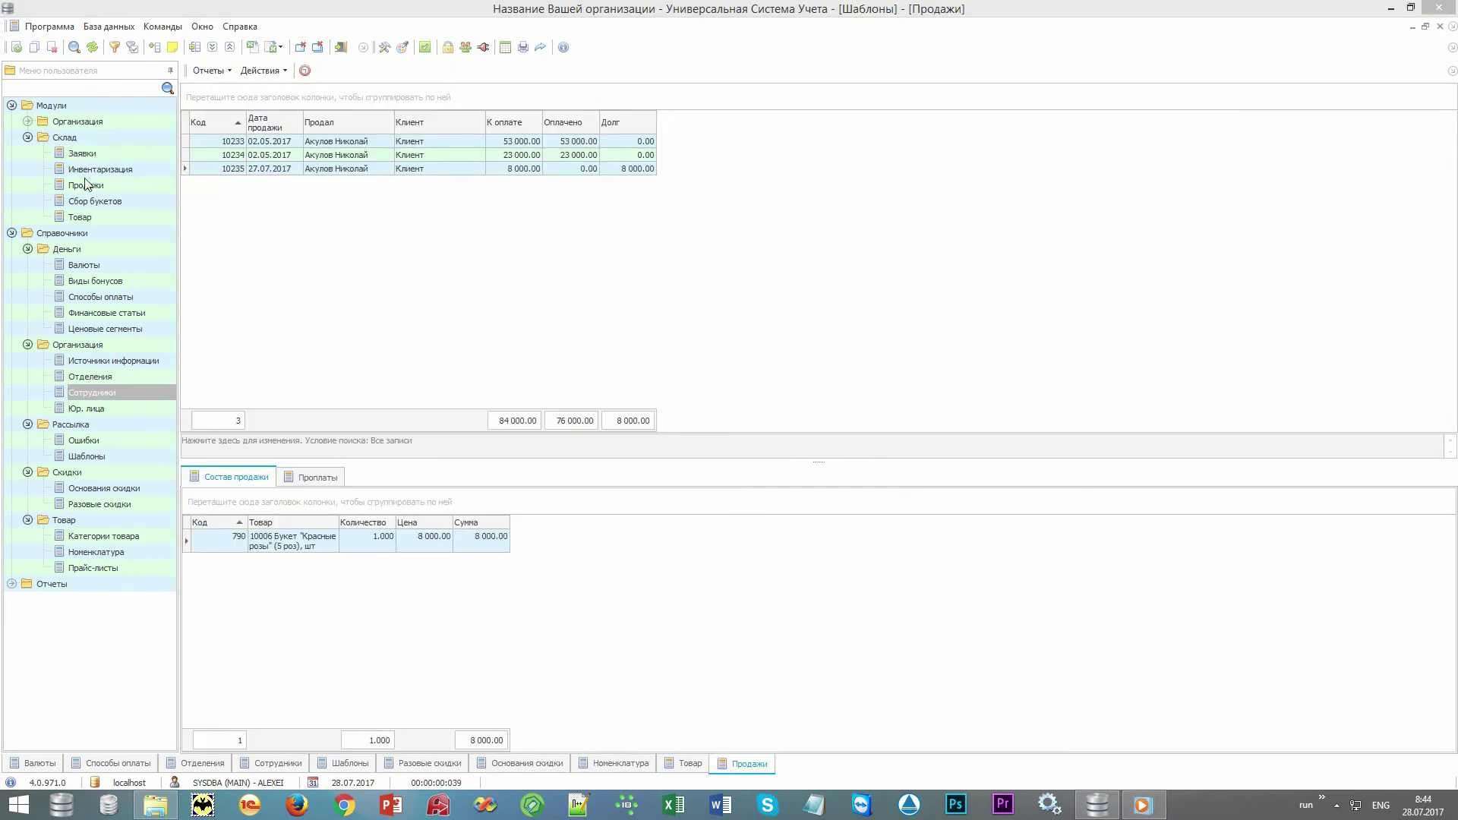
Locate Клиенты among the Организация modules and start adding a new sale record.
{"action": "left_click", "coordinate": [27, 122]}
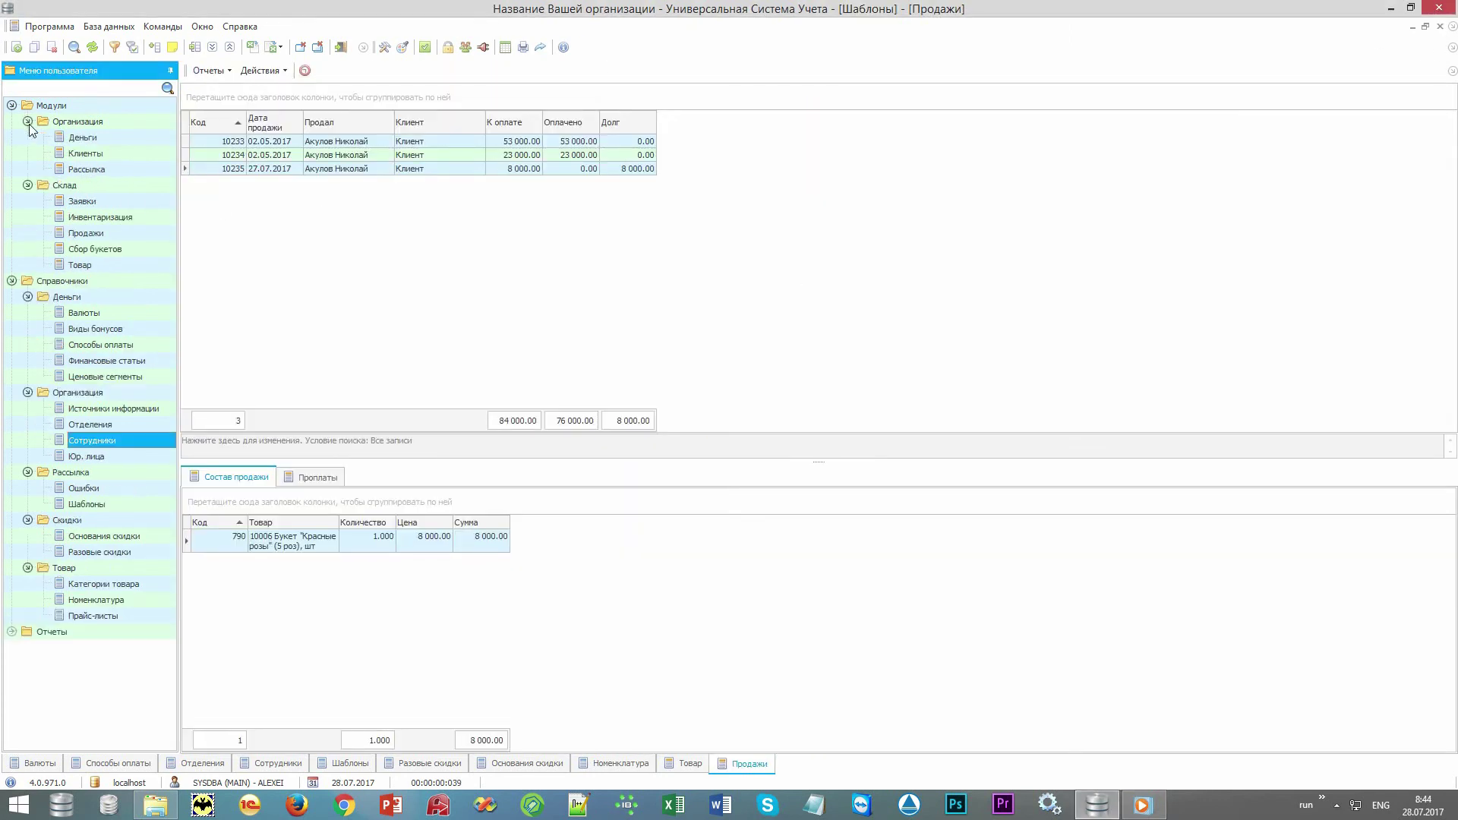
{"action": "left_click", "coordinate": [73, 155]}
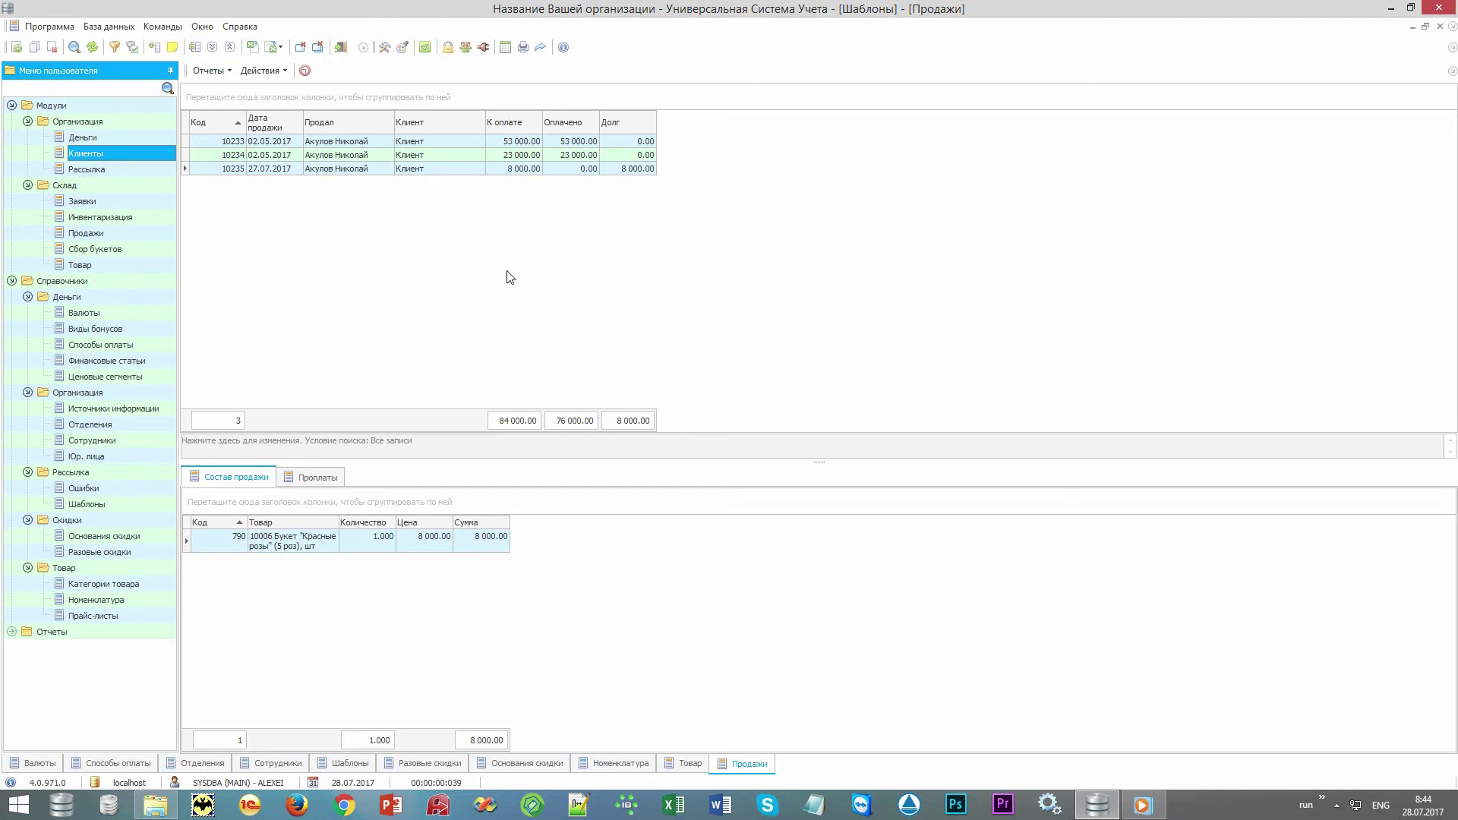
{"action": "right_click", "coordinate": [510, 277]}
{"action": "left_click", "coordinate": [529, 282]}
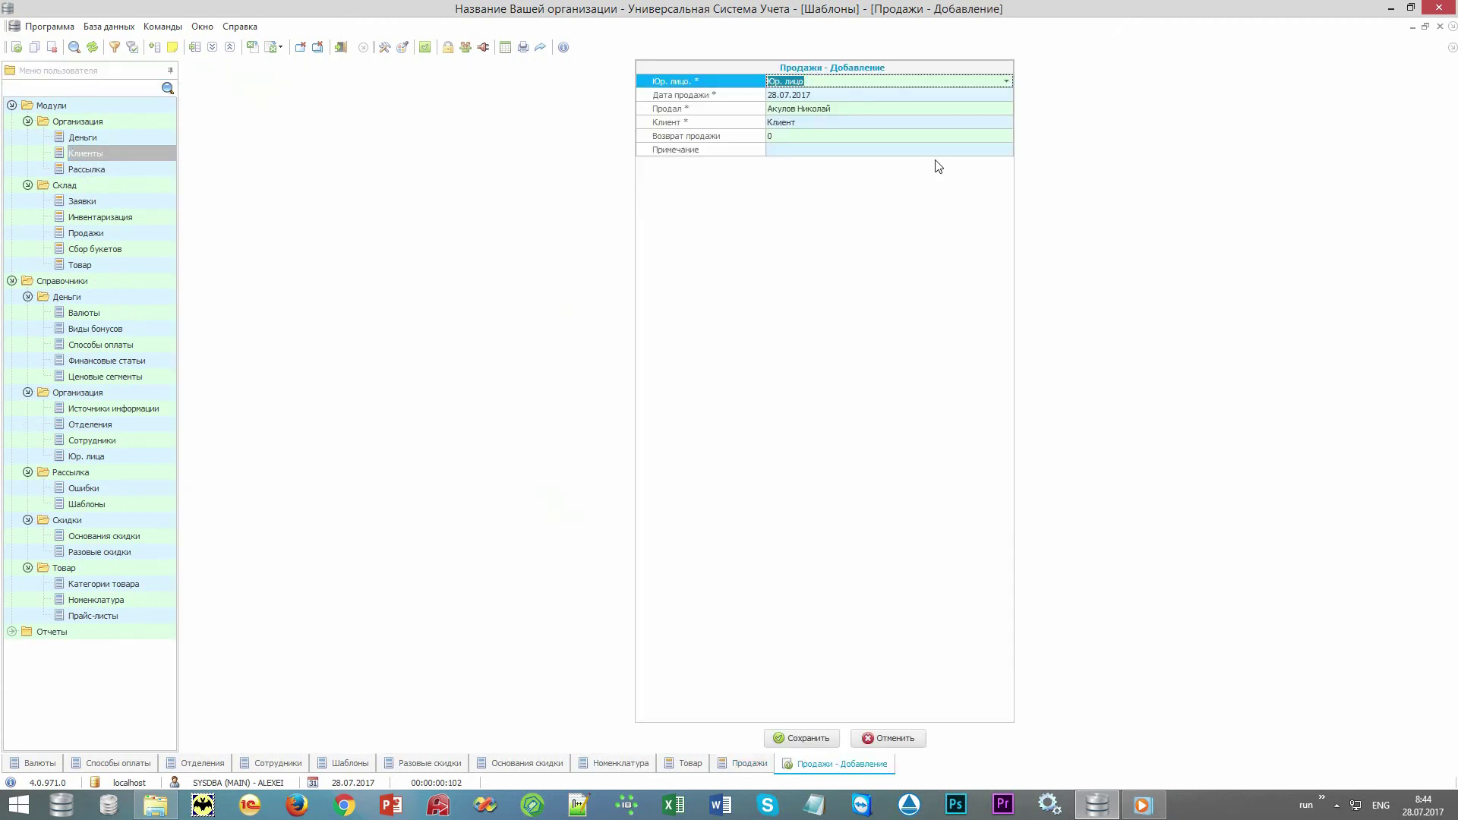
Open the client list from the new sale's Клиент field and start adding a client record.
{"action": "left_click", "coordinate": [935, 123]}
{"action": "left_click", "coordinate": [1006, 124]}
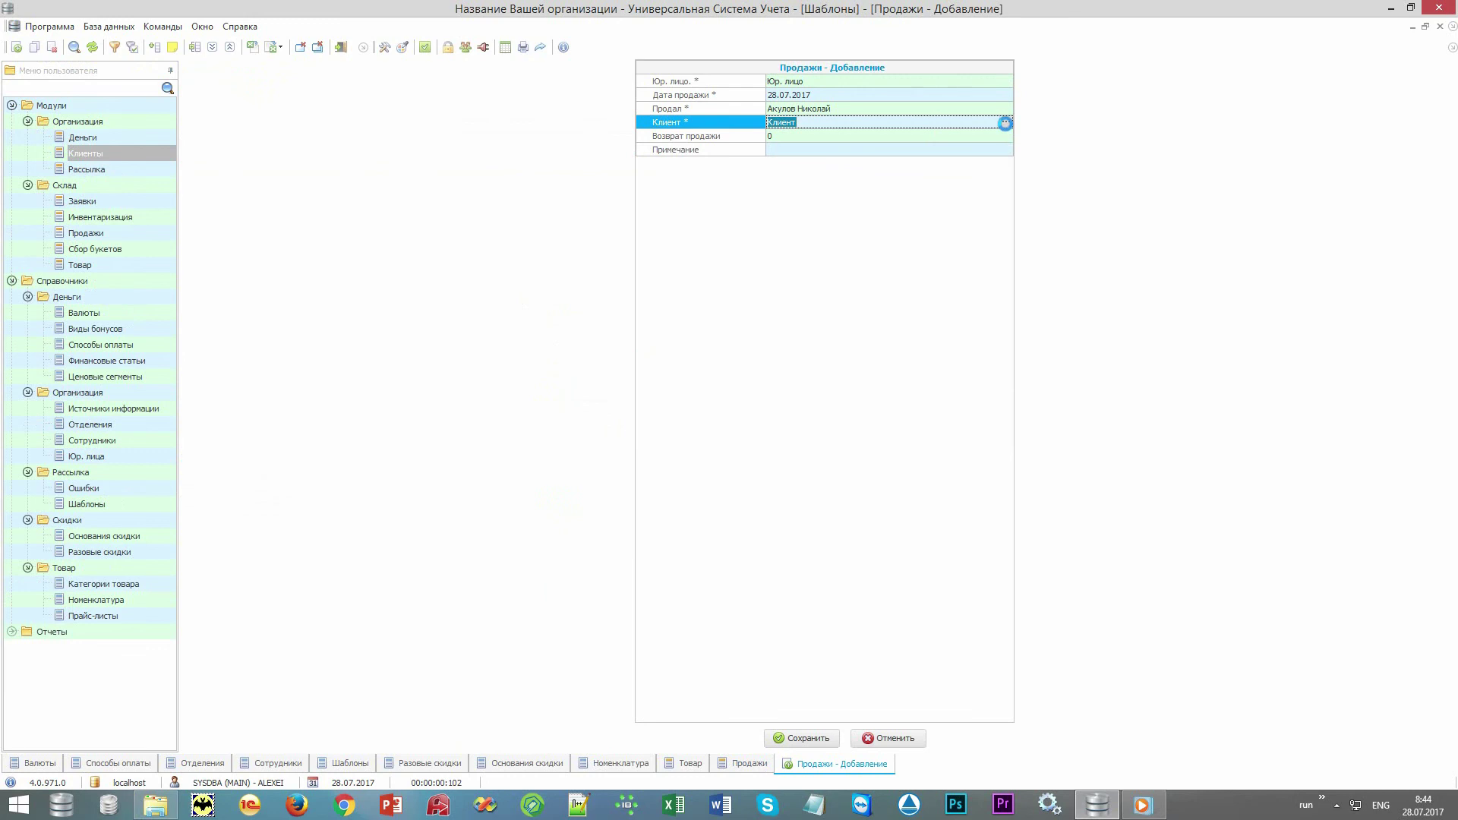
{"action": "right_click", "coordinate": [629, 292]}
{"action": "left_click", "coordinate": [697, 306]}
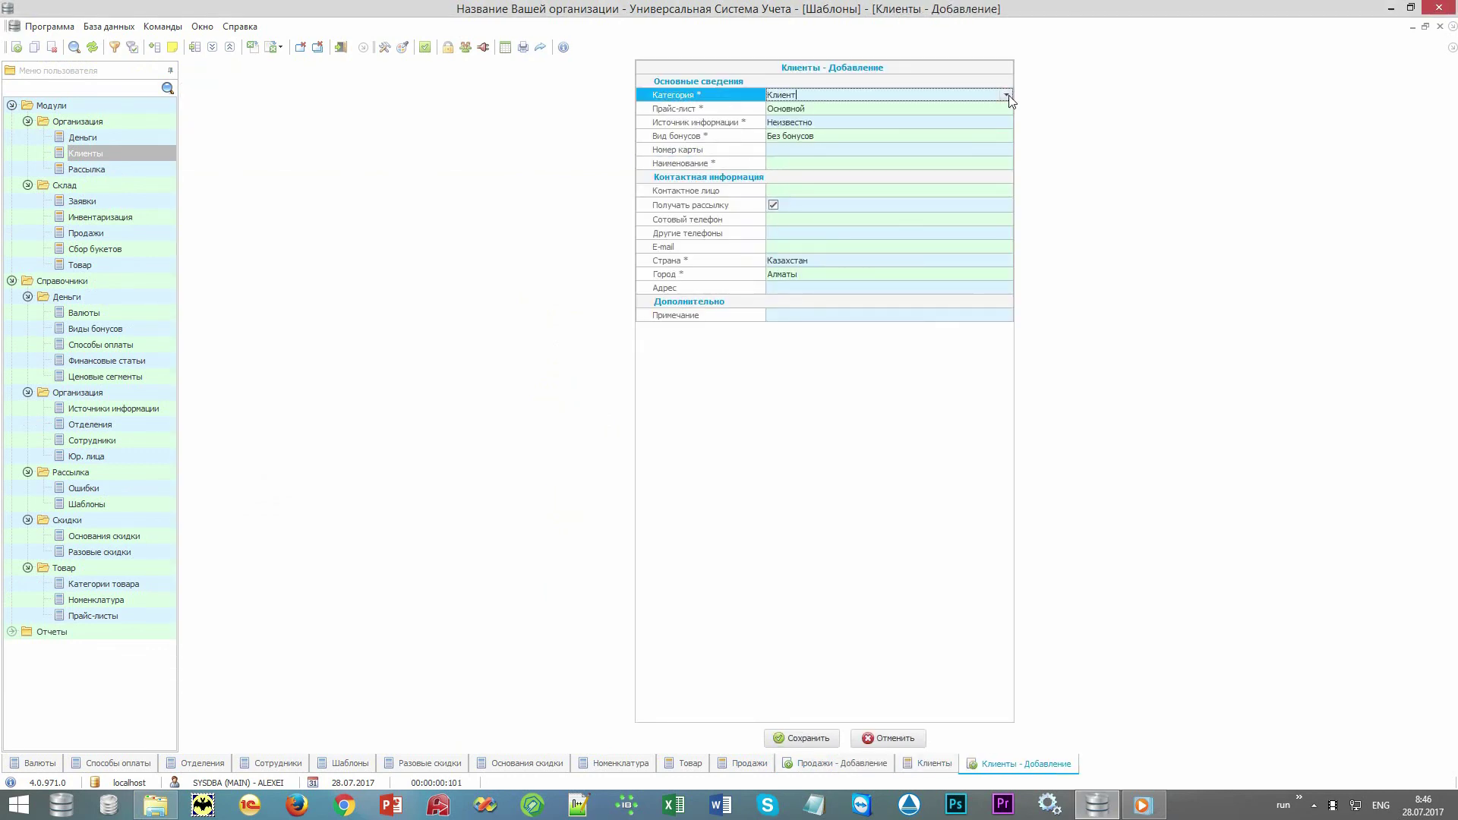
Review the category options for the new client, keeping Клиент, and go to the Вид бонусов field.
{"action": "left_click", "coordinate": [1006, 95]}
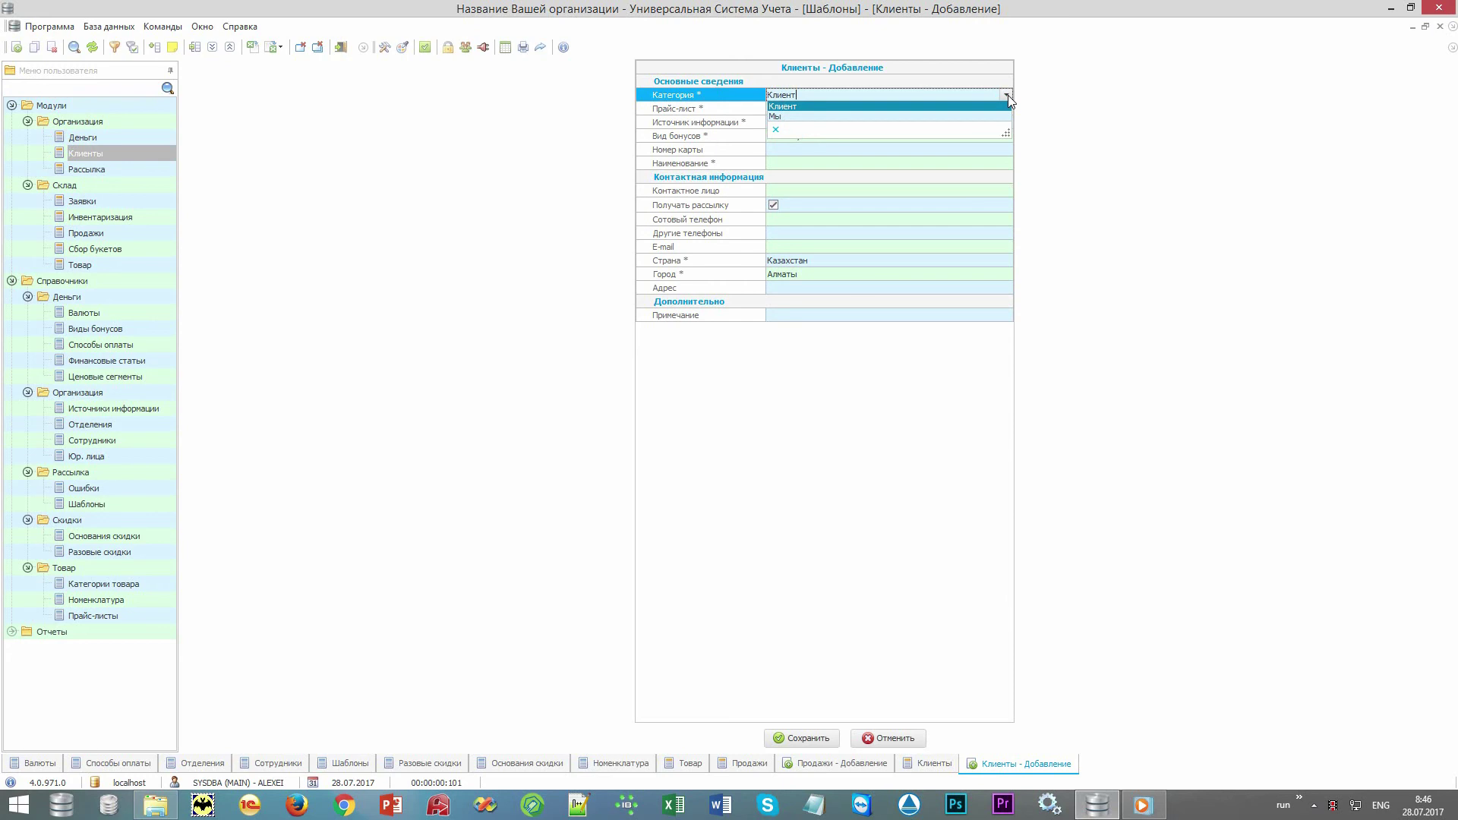
{"action": "left_click", "coordinate": [999, 105]}
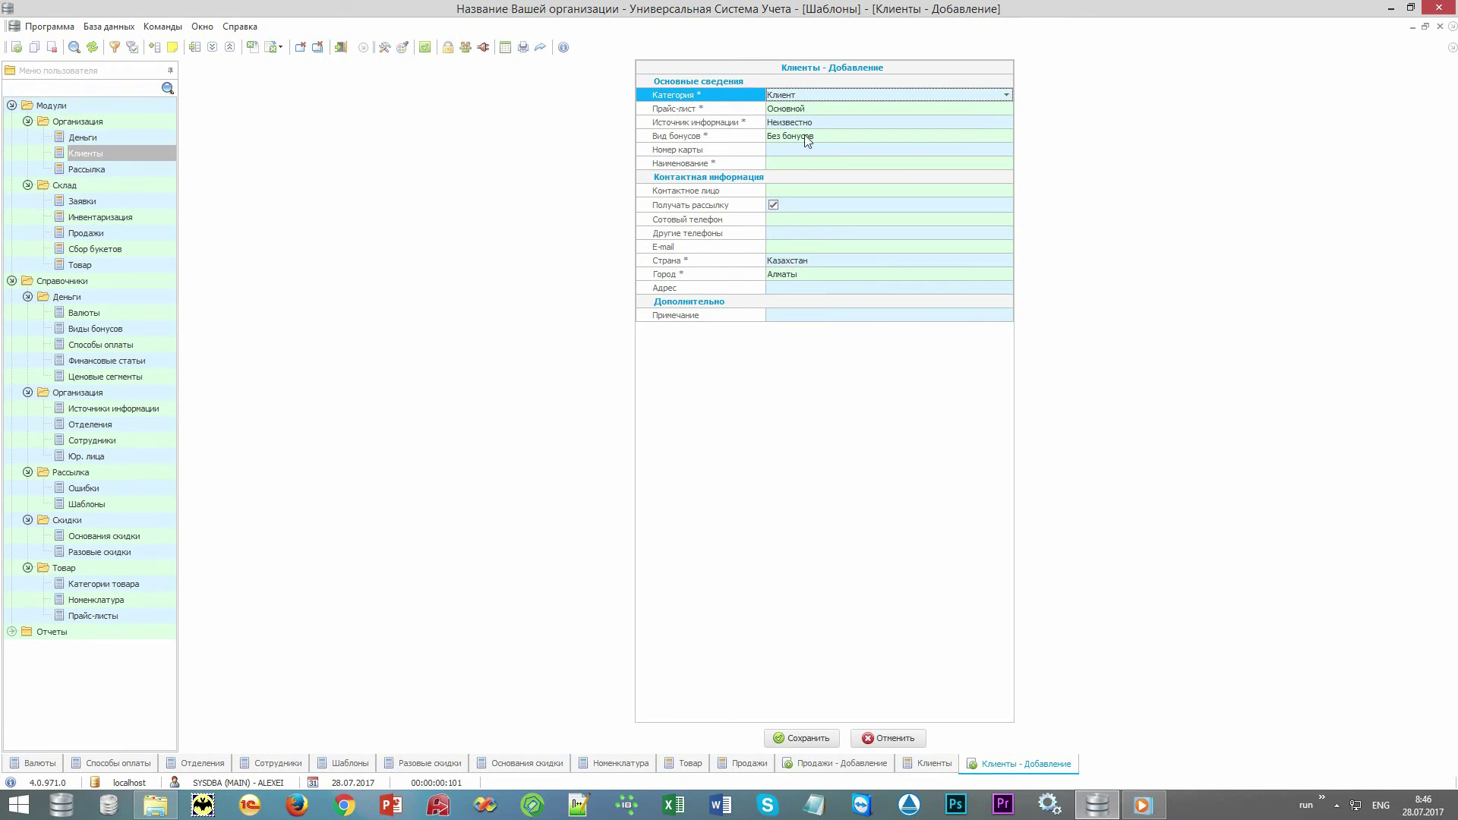
{"action": "left_click", "coordinate": [726, 138]}
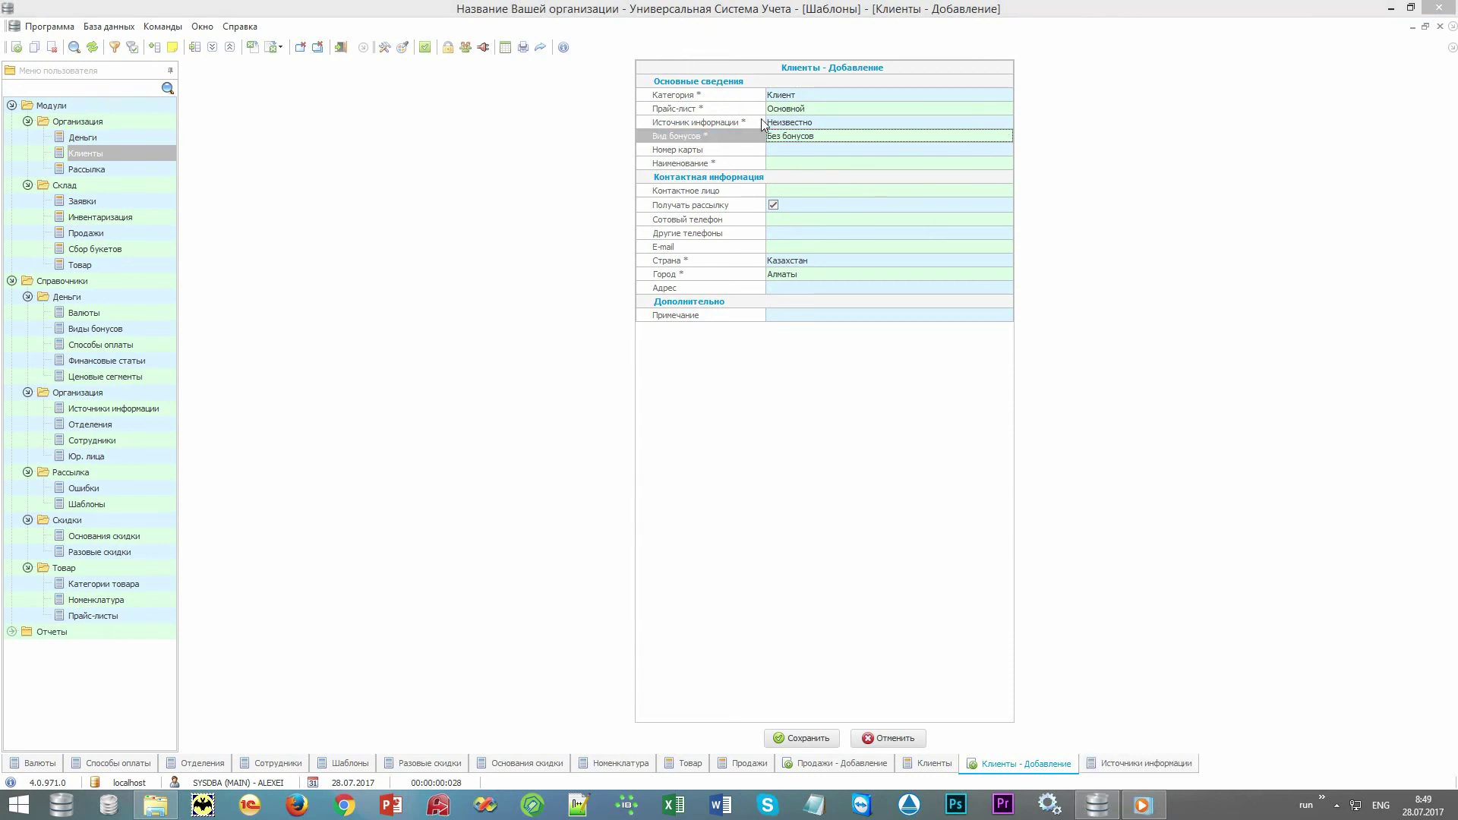
Set the new client's information source to Сайт from the Интернет category of the sources directory.
{"action": "left_click", "coordinate": [762, 122]}
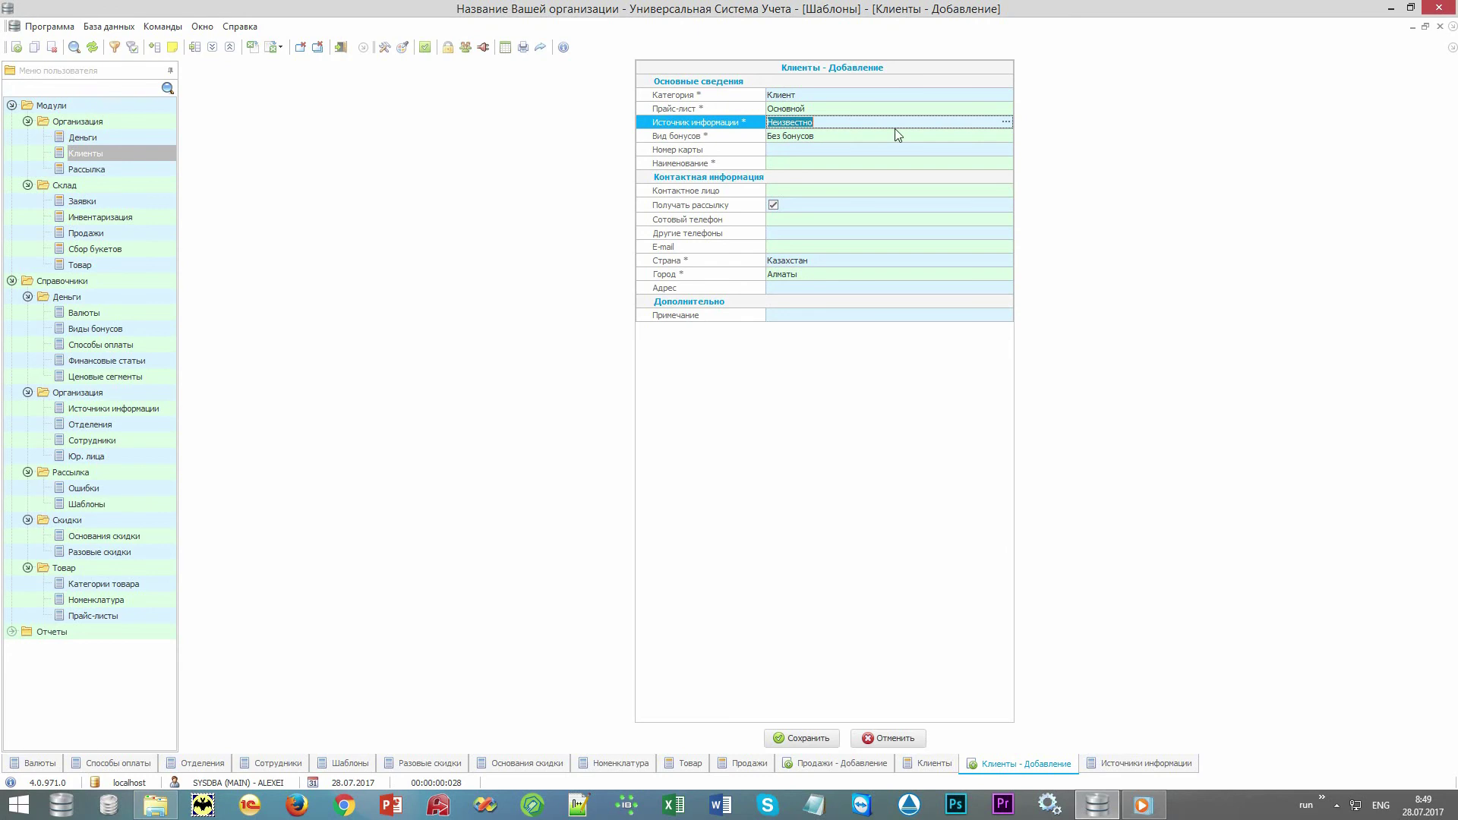
{"action": "left_click", "coordinate": [1006, 122]}
{"action": "left_click", "coordinate": [197, 131]}
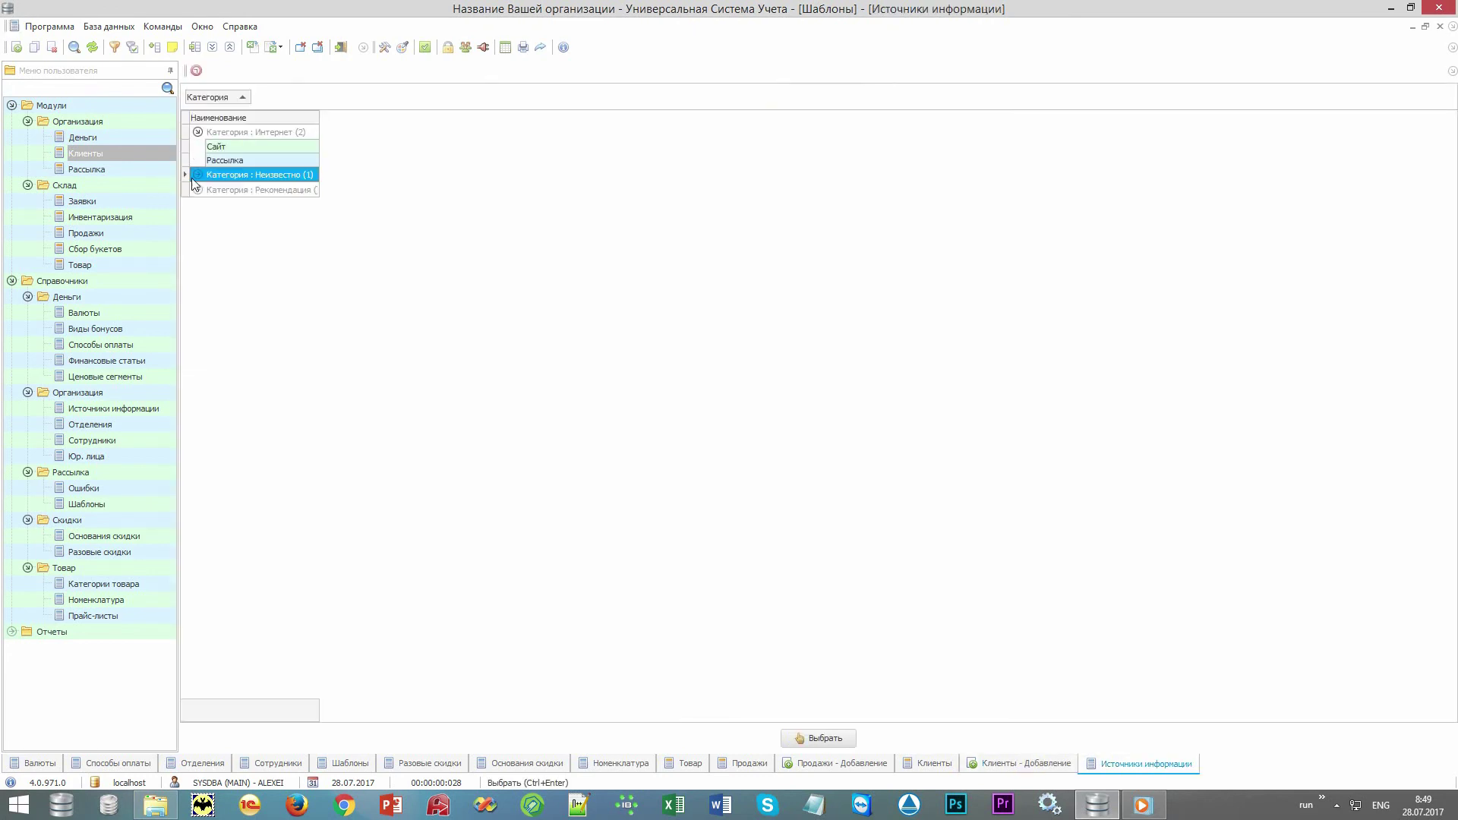
{"action": "left_click", "coordinate": [197, 175]}
{"action": "left_click", "coordinate": [197, 203]}
{"action": "double_click", "coordinate": [233, 146]}
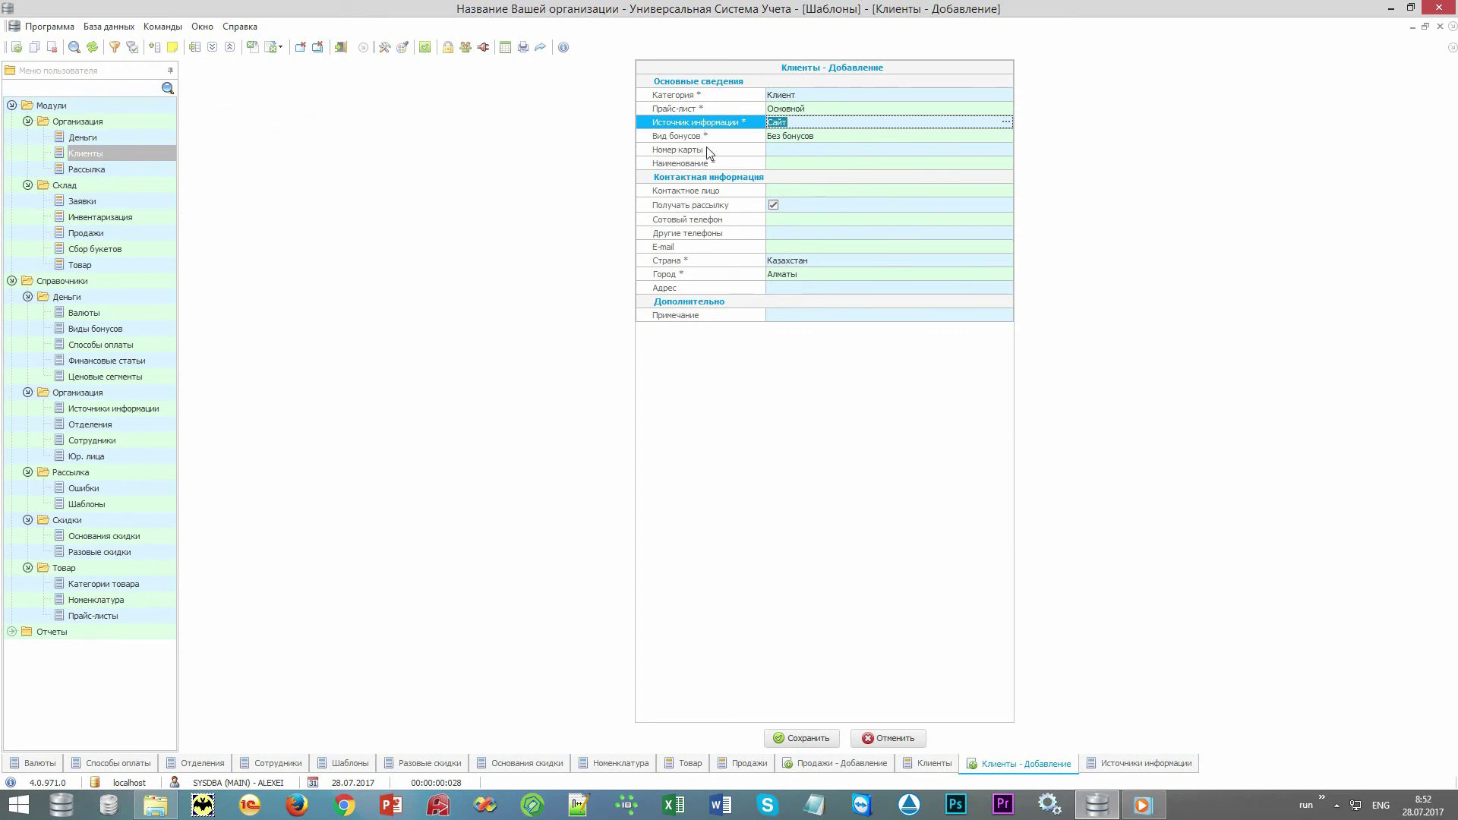
Set the new client's bonus type to Бонус 10%.
{"action": "left_click", "coordinate": [852, 135]}
{"action": "left_click", "coordinate": [1006, 137]}
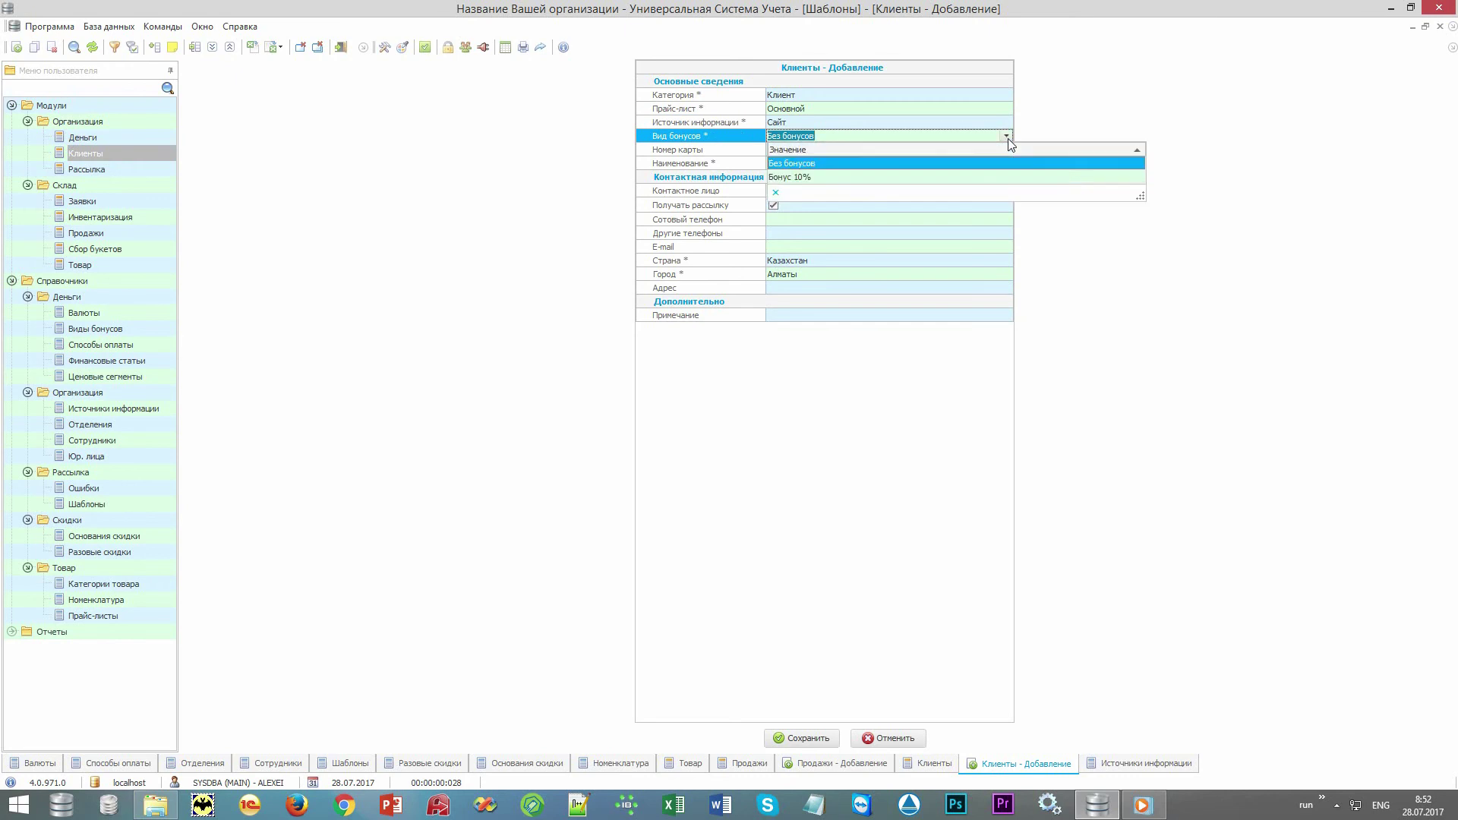
{"action": "left_click", "coordinate": [897, 179]}
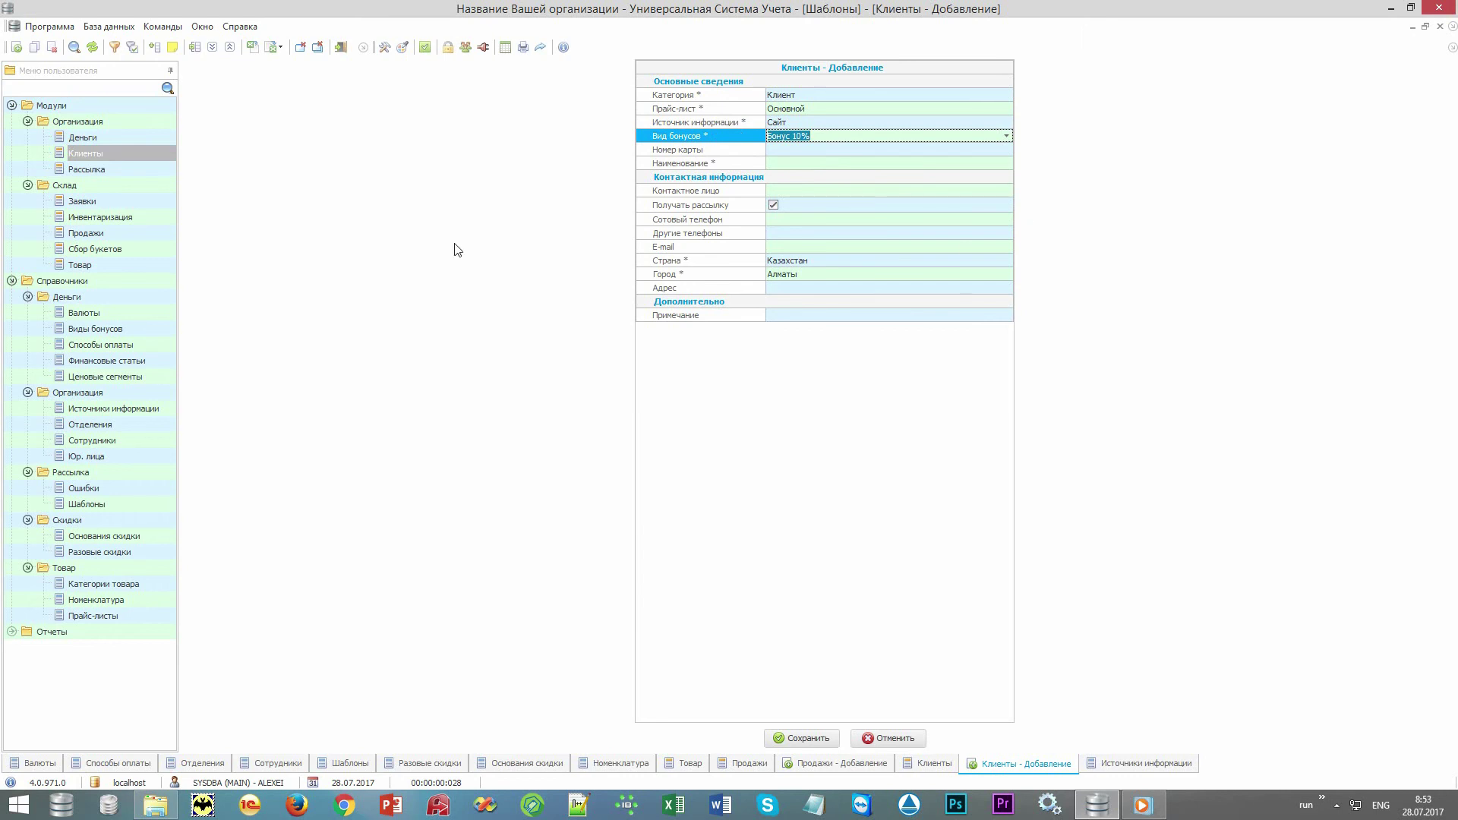
Open the Рассылка module and list all mailings with the search criteria cleared.
{"action": "left_click", "coordinate": [94, 170]}
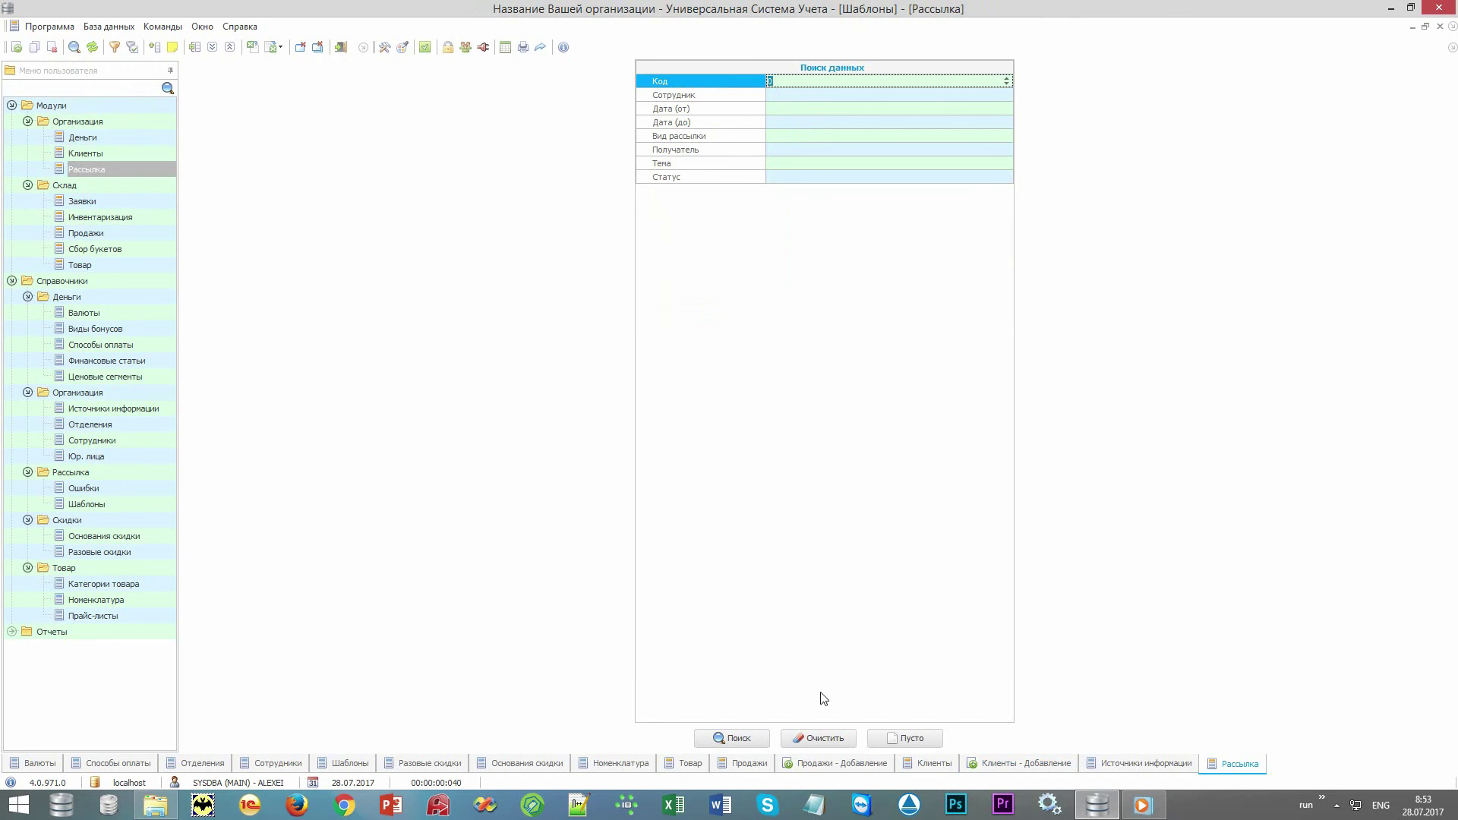
{"action": "left_click", "coordinate": [818, 738]}
{"action": "left_click", "coordinate": [732, 738]}
Open the Выполнить рассылку dialog, examine its Email, SMS, voice call and Viber options, and close it.
{"action": "left_click", "coordinate": [212, 71]}
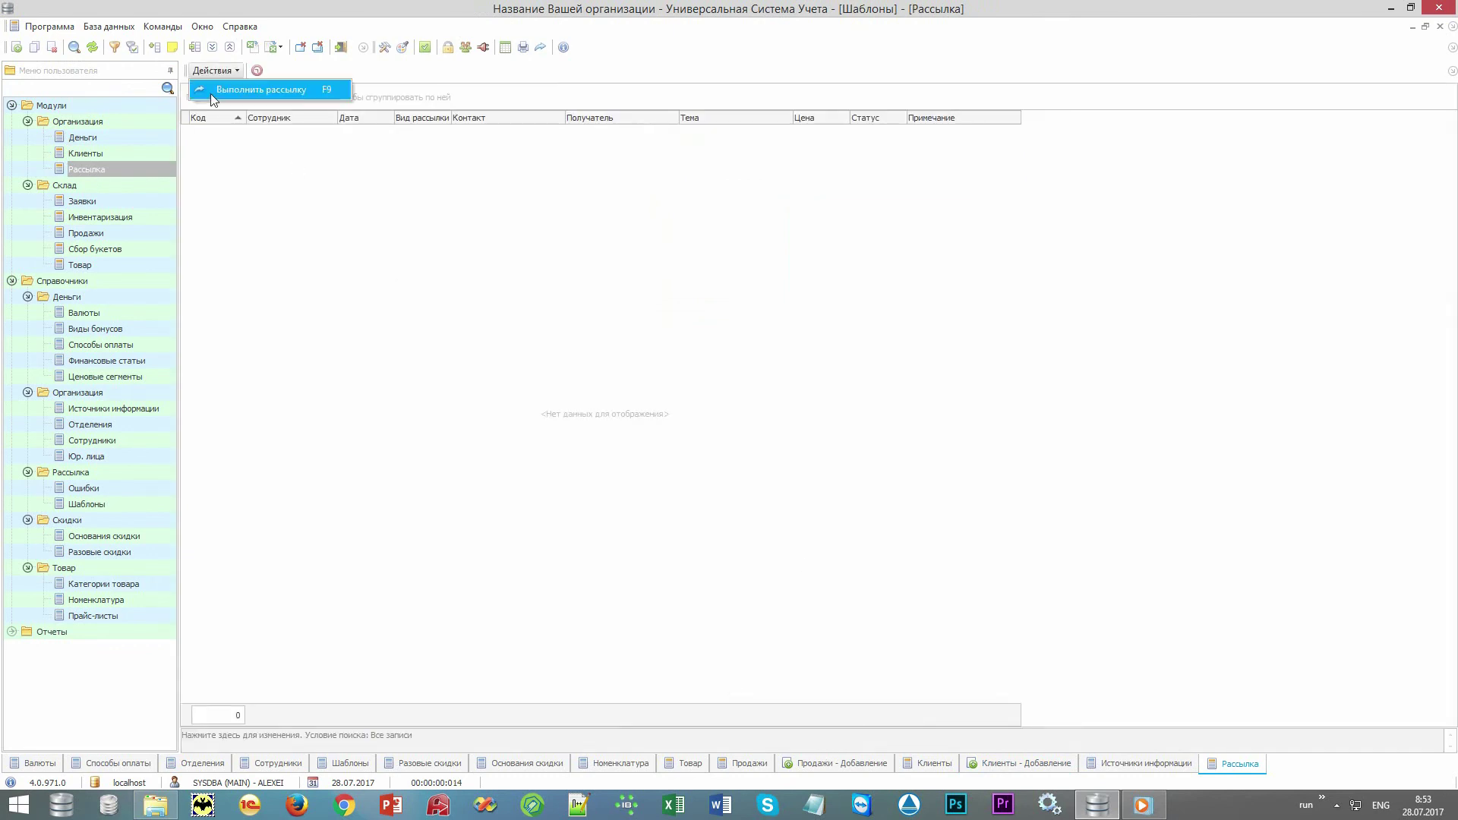
{"action": "left_click", "coordinate": [212, 89]}
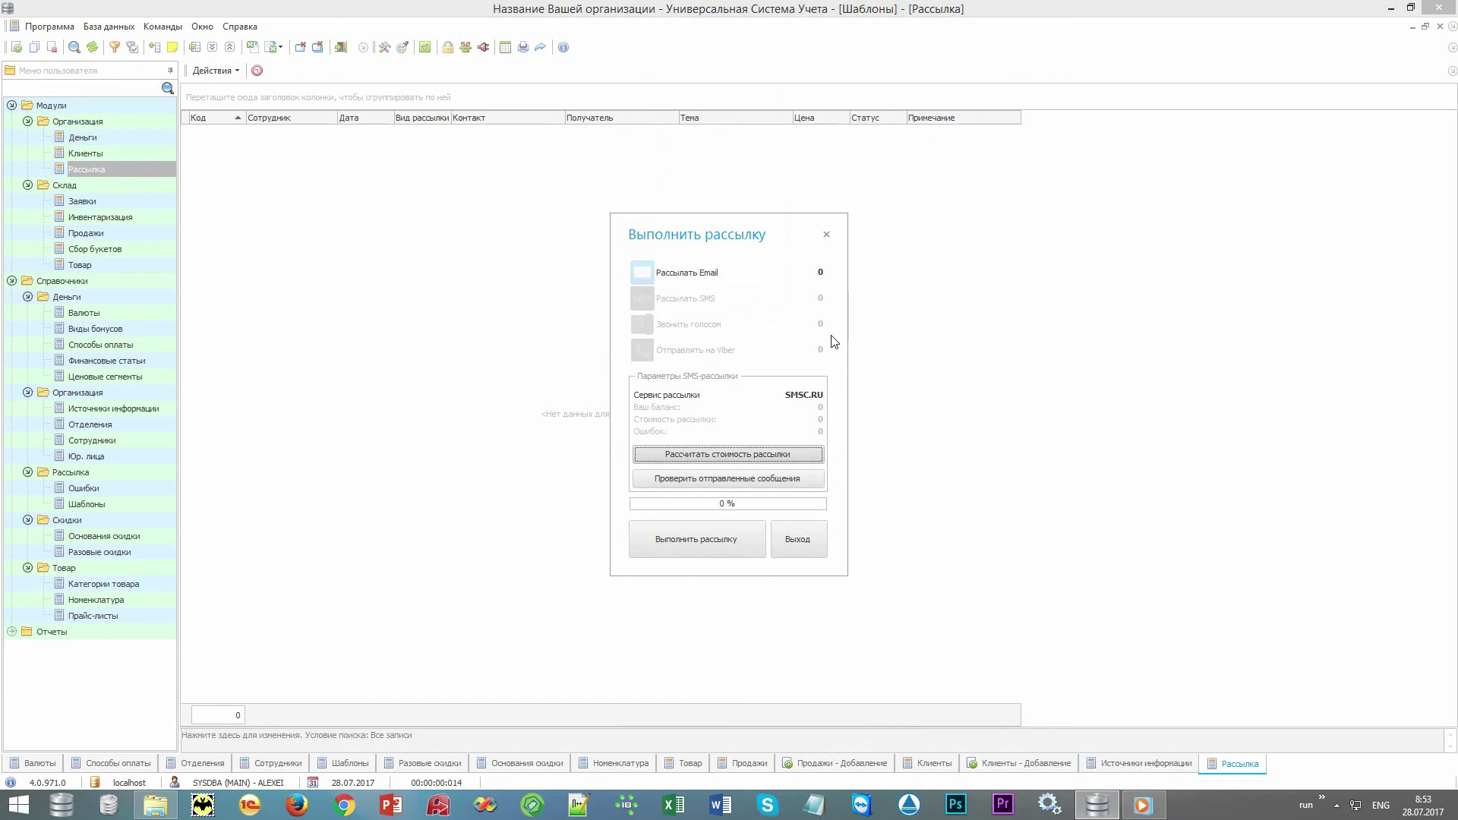
{"action": "left_click", "coordinate": [826, 234]}
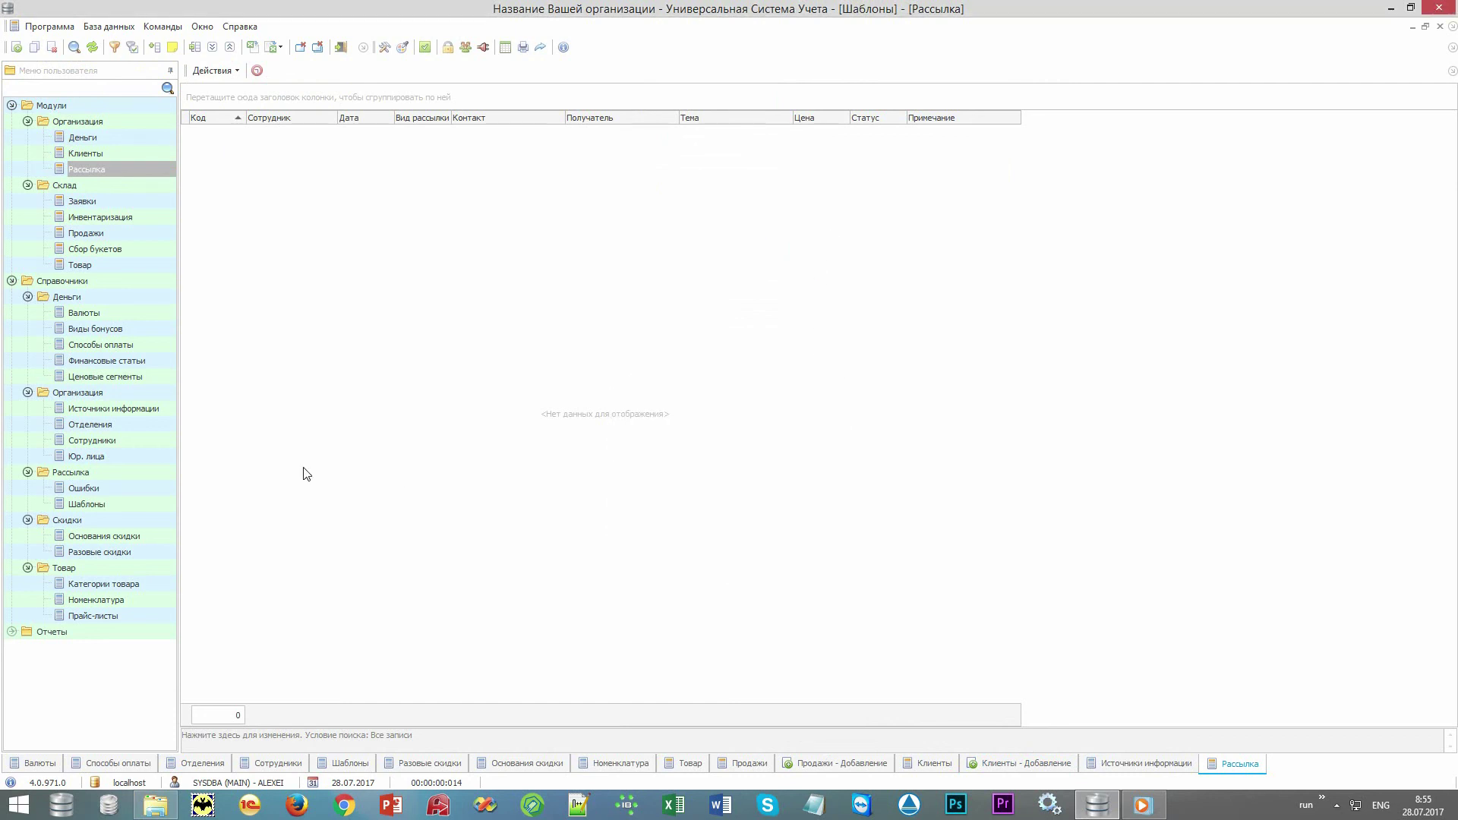
Open the employee's rate record in the Сотрудники directory, review its percent and sum fields, and save it.
{"action": "left_click", "coordinate": [104, 441]}
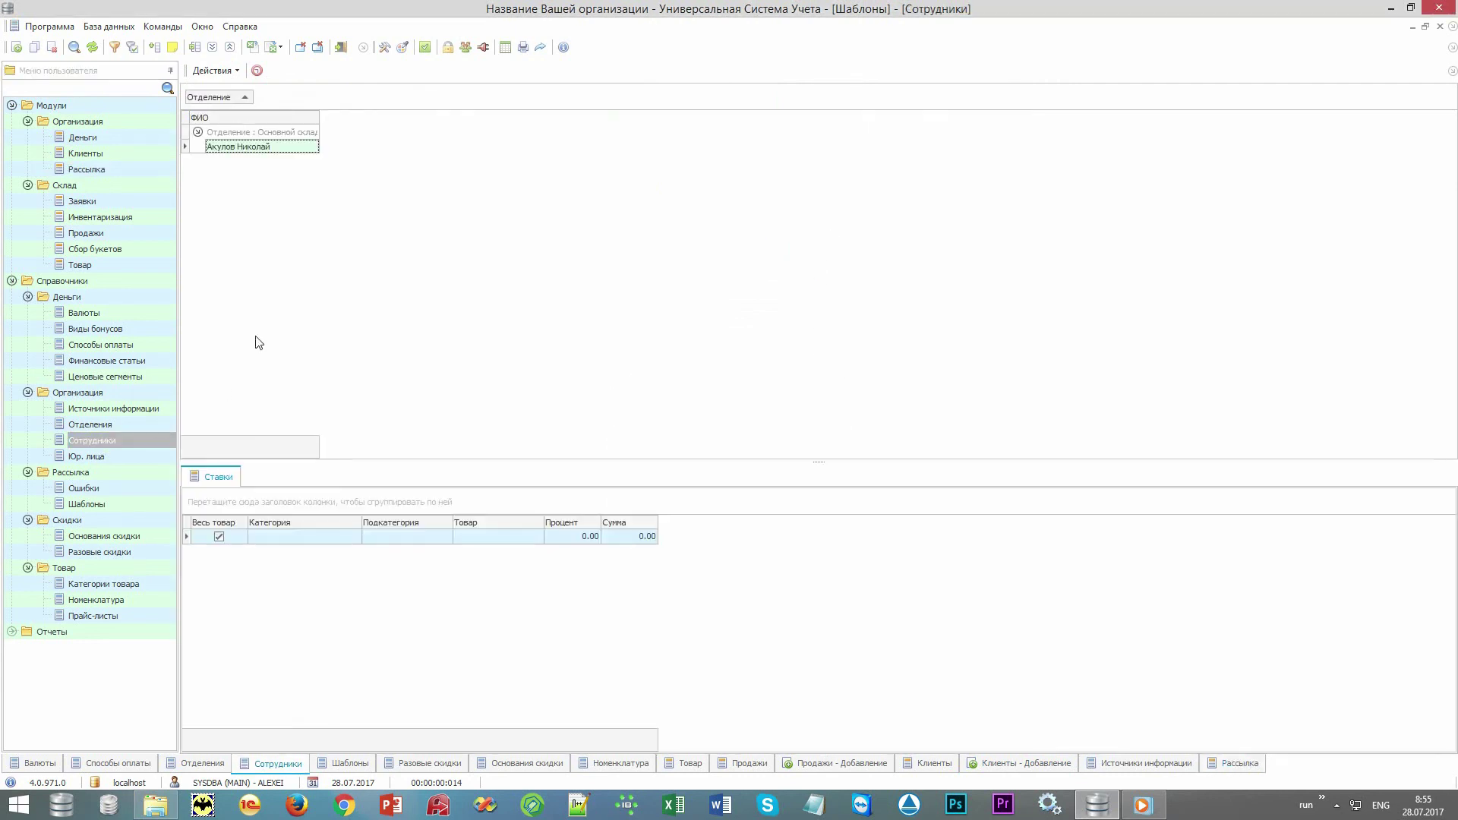
{"action": "double_click", "coordinate": [287, 536]}
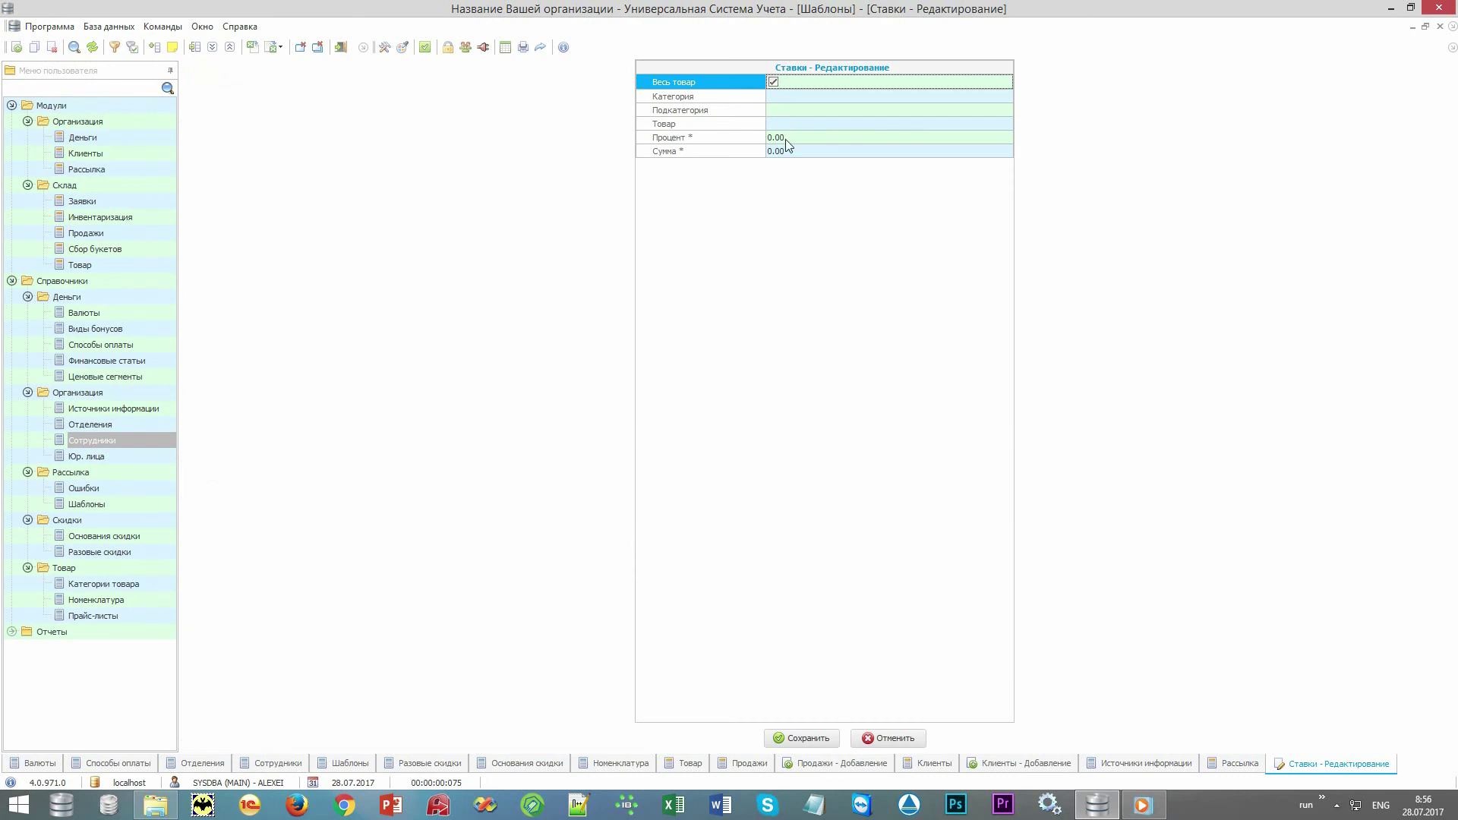
{"action": "left_click", "coordinate": [829, 738]}
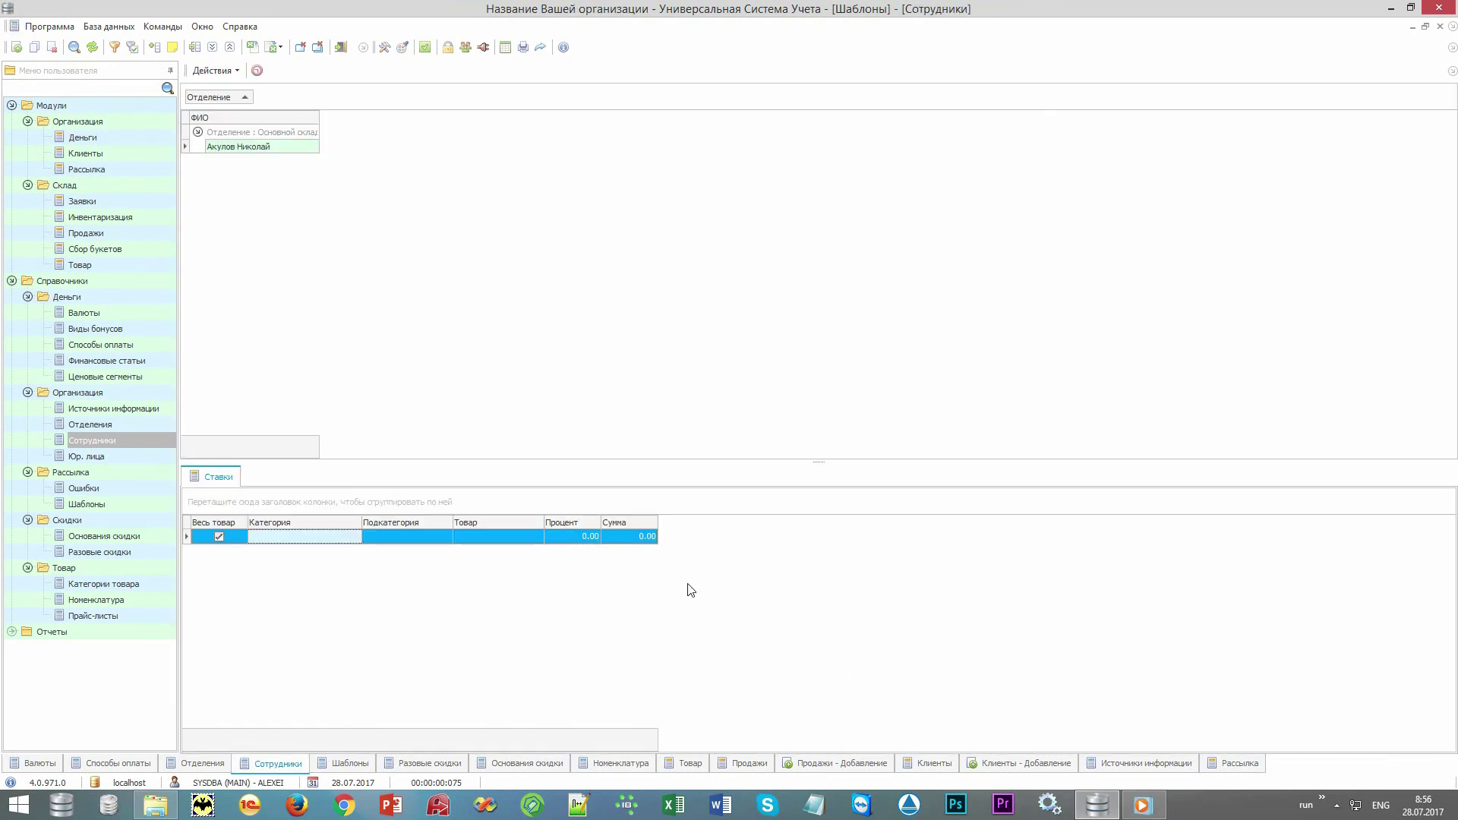
Close all open module and directory windows.
{"action": "left_click", "coordinate": [1162, 763]}
{"action": "right_click", "coordinate": [1162, 762]}
{"action": "left_click", "coordinate": [1191, 728]}
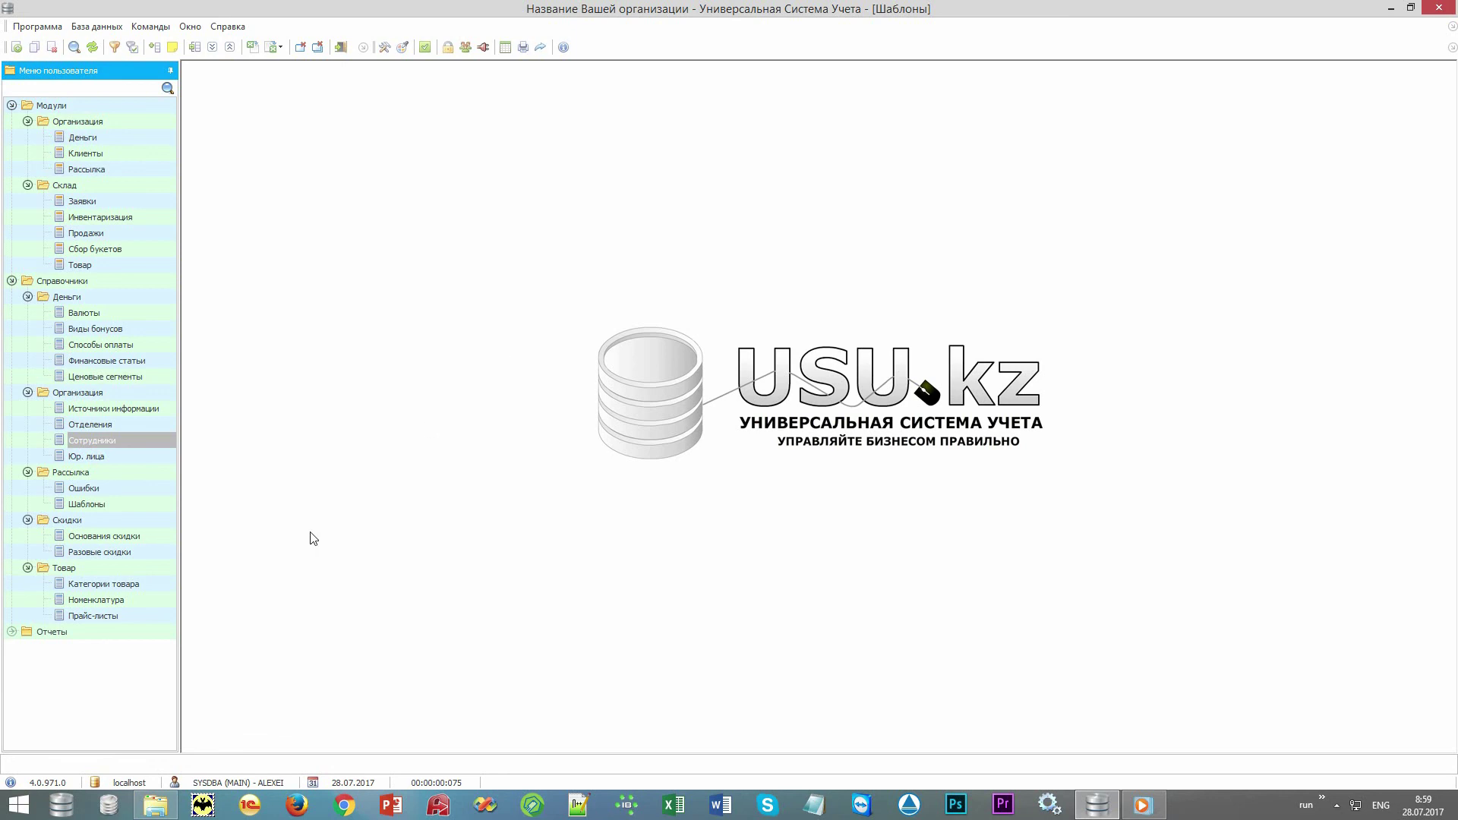
Expand the Склад group under Отчеты and generate the Популярность report for 02.05.2017 to 28.07.2017.
{"action": "left_click", "coordinate": [13, 631]}
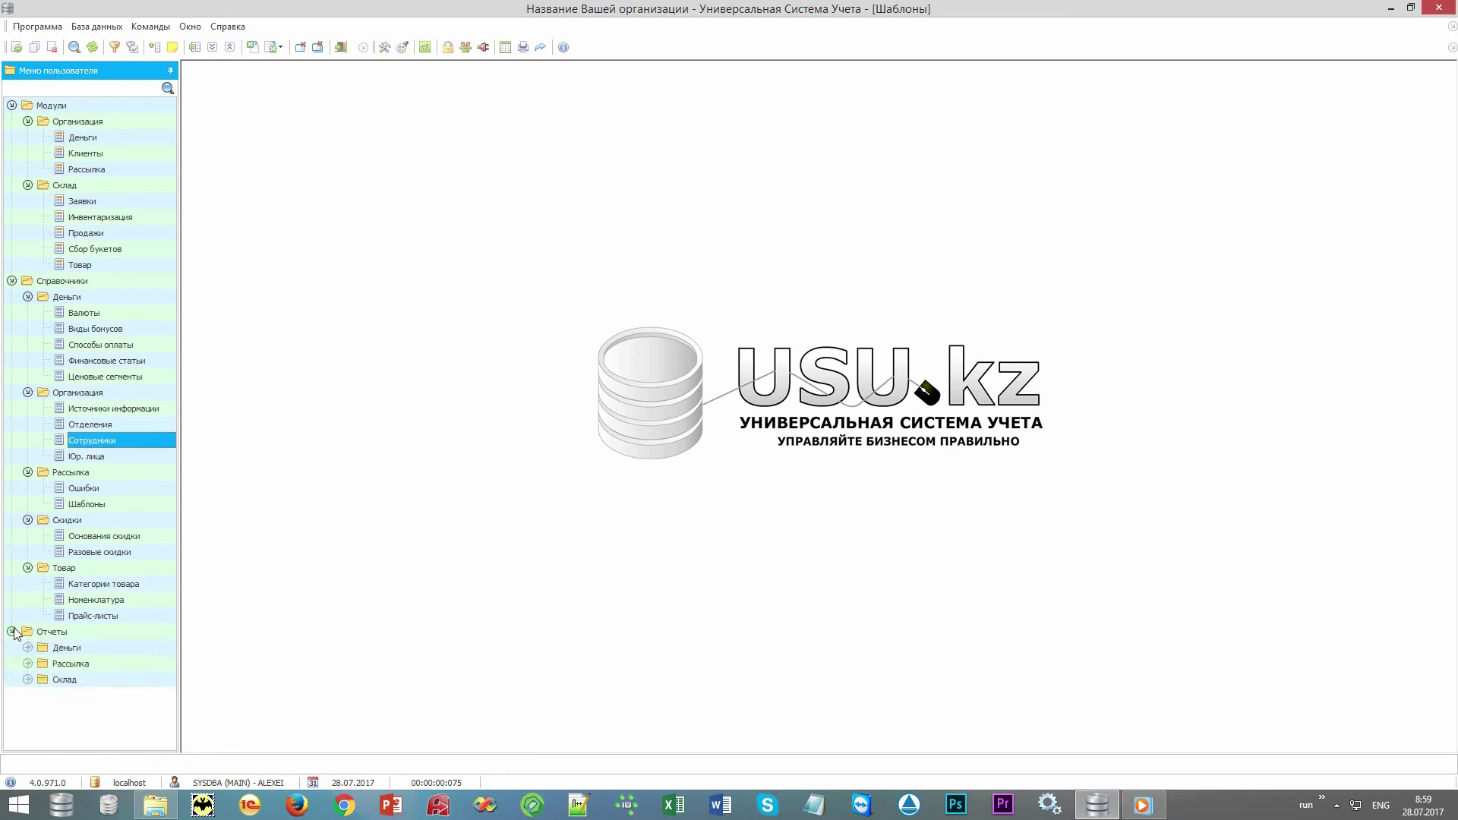
{"action": "left_click", "coordinate": [85, 673]}
{"action": "left_click", "coordinate": [87, 662]}
{"action": "left_click", "coordinate": [93, 650]}
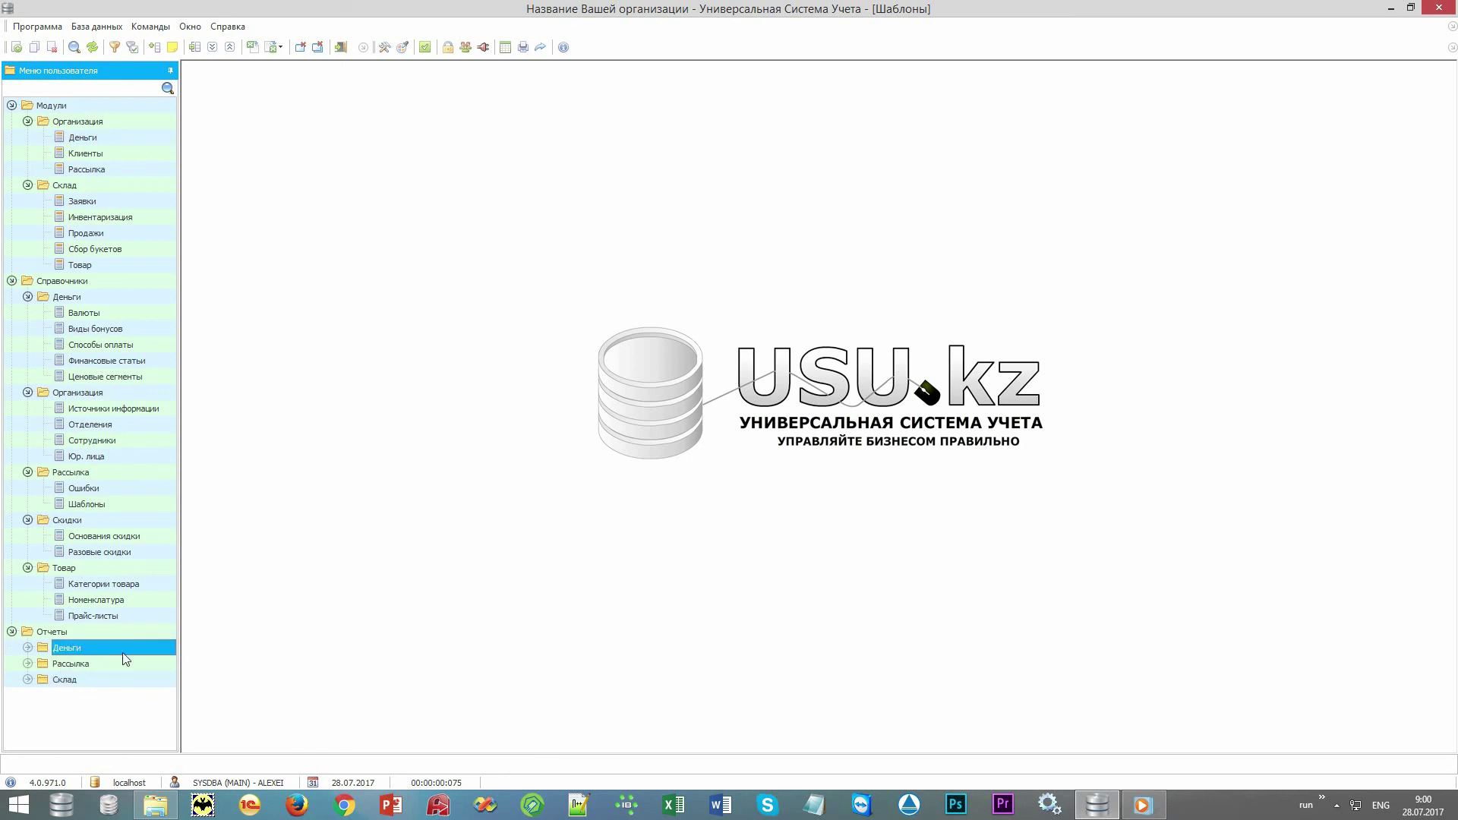
{"action": "left_click", "coordinate": [28, 679]}
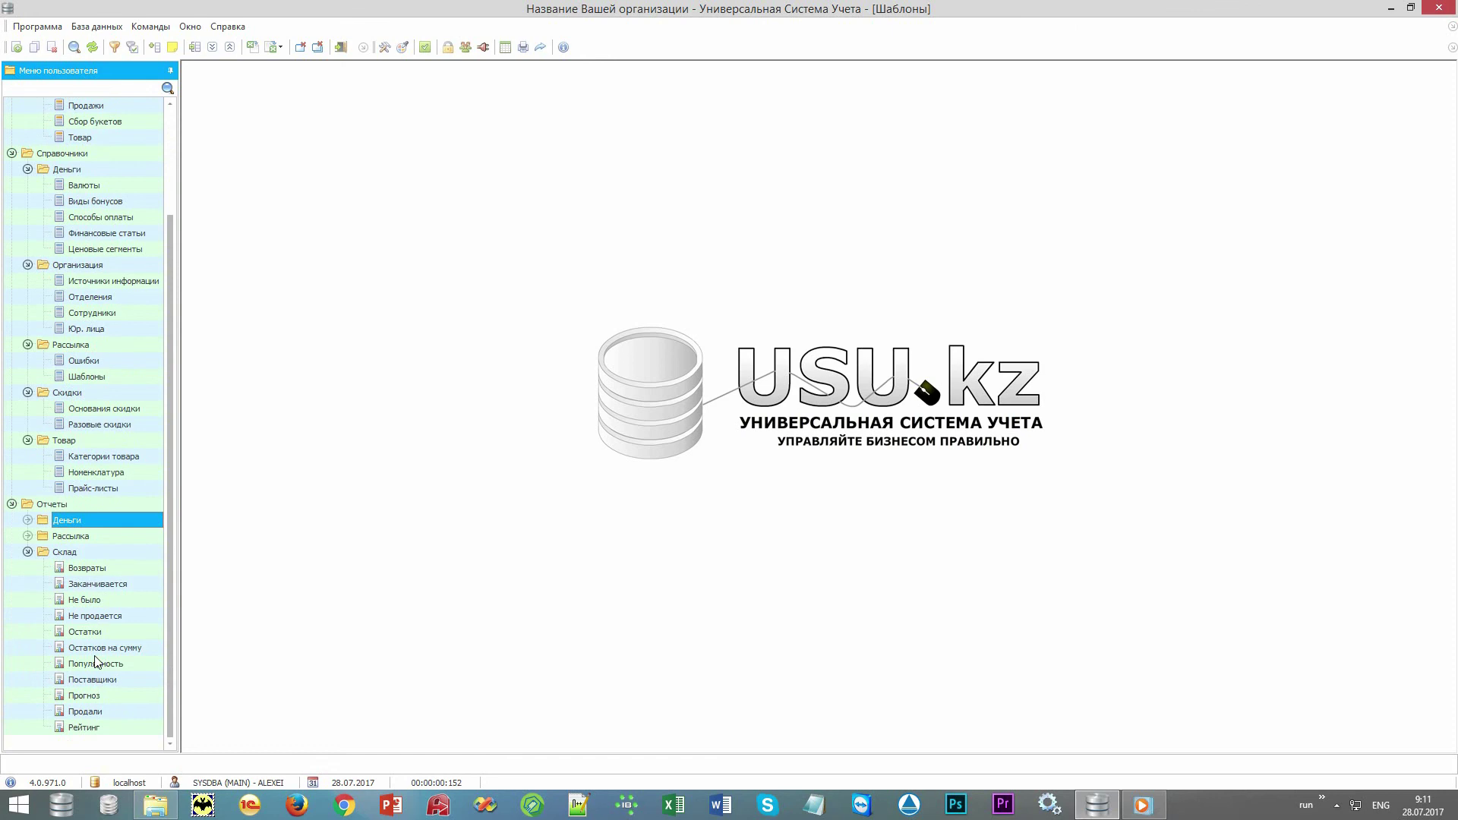
{"action": "double_click", "coordinate": [92, 664]}
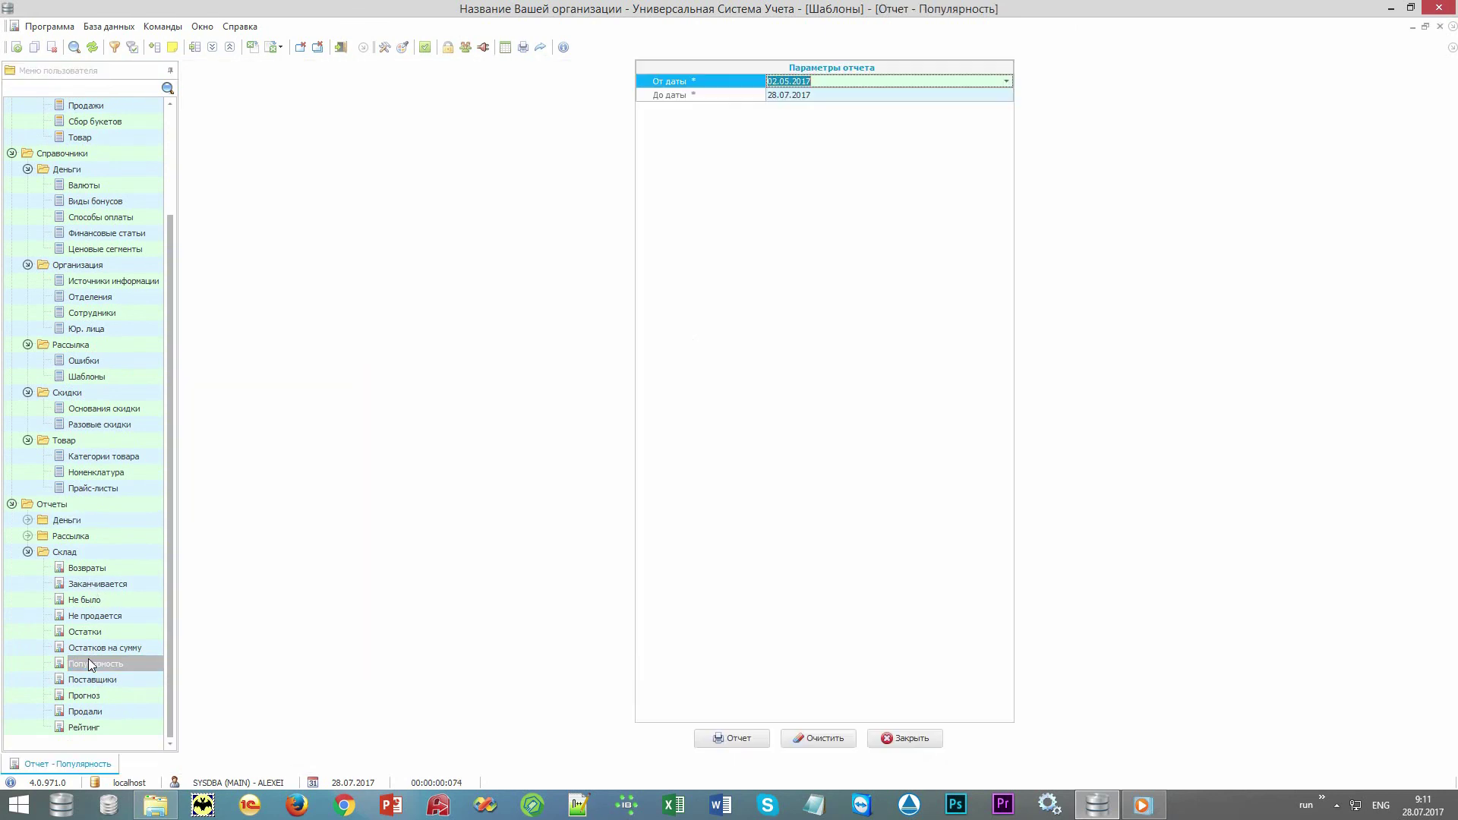
{"action": "left_click", "coordinate": [746, 741]}
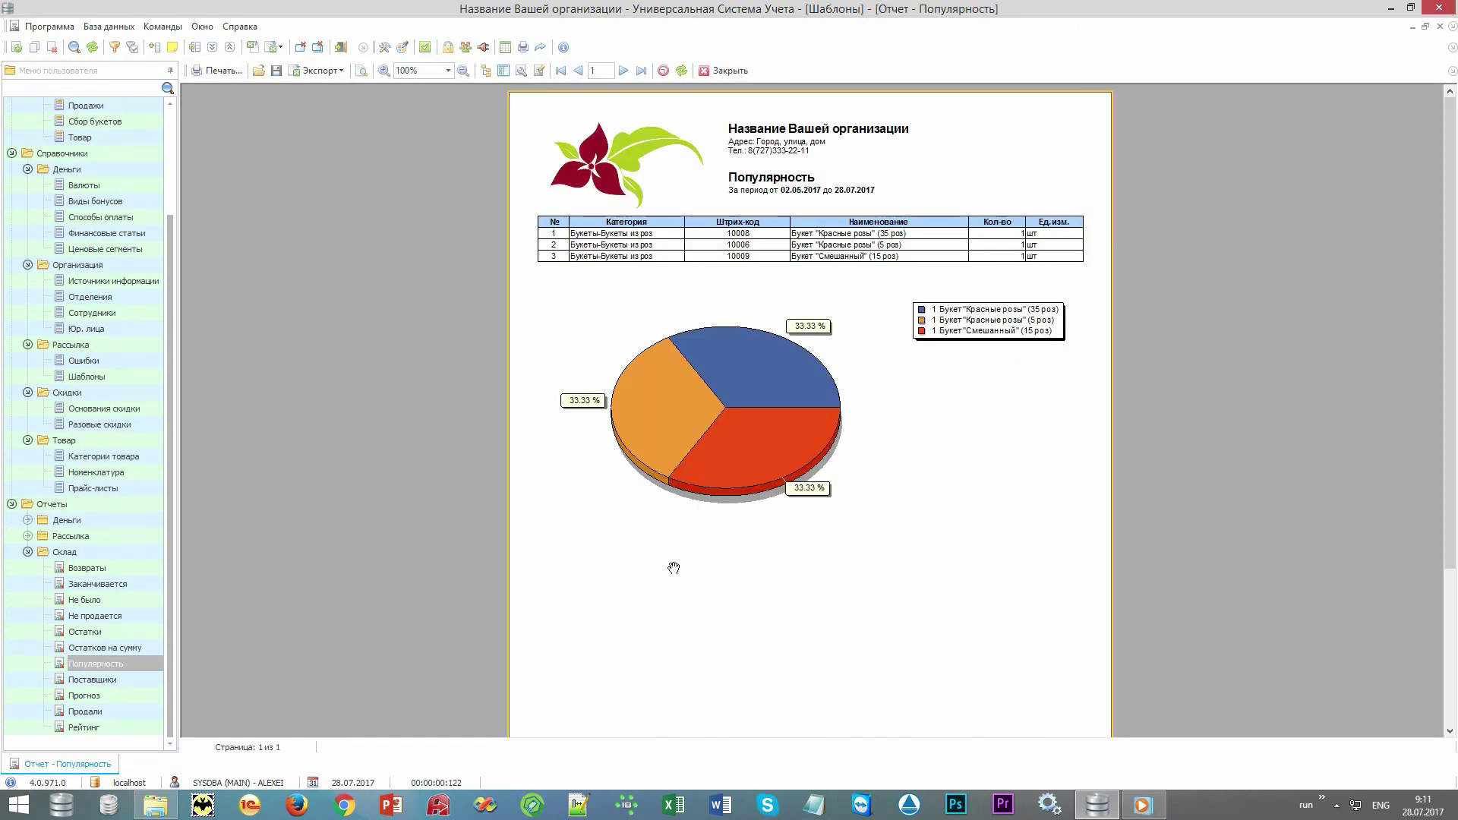
Generate the Рейтинг and Продали warehouse reports for 02.05.2017 to 28.07.2017.
{"action": "double_click", "coordinate": [82, 729]}
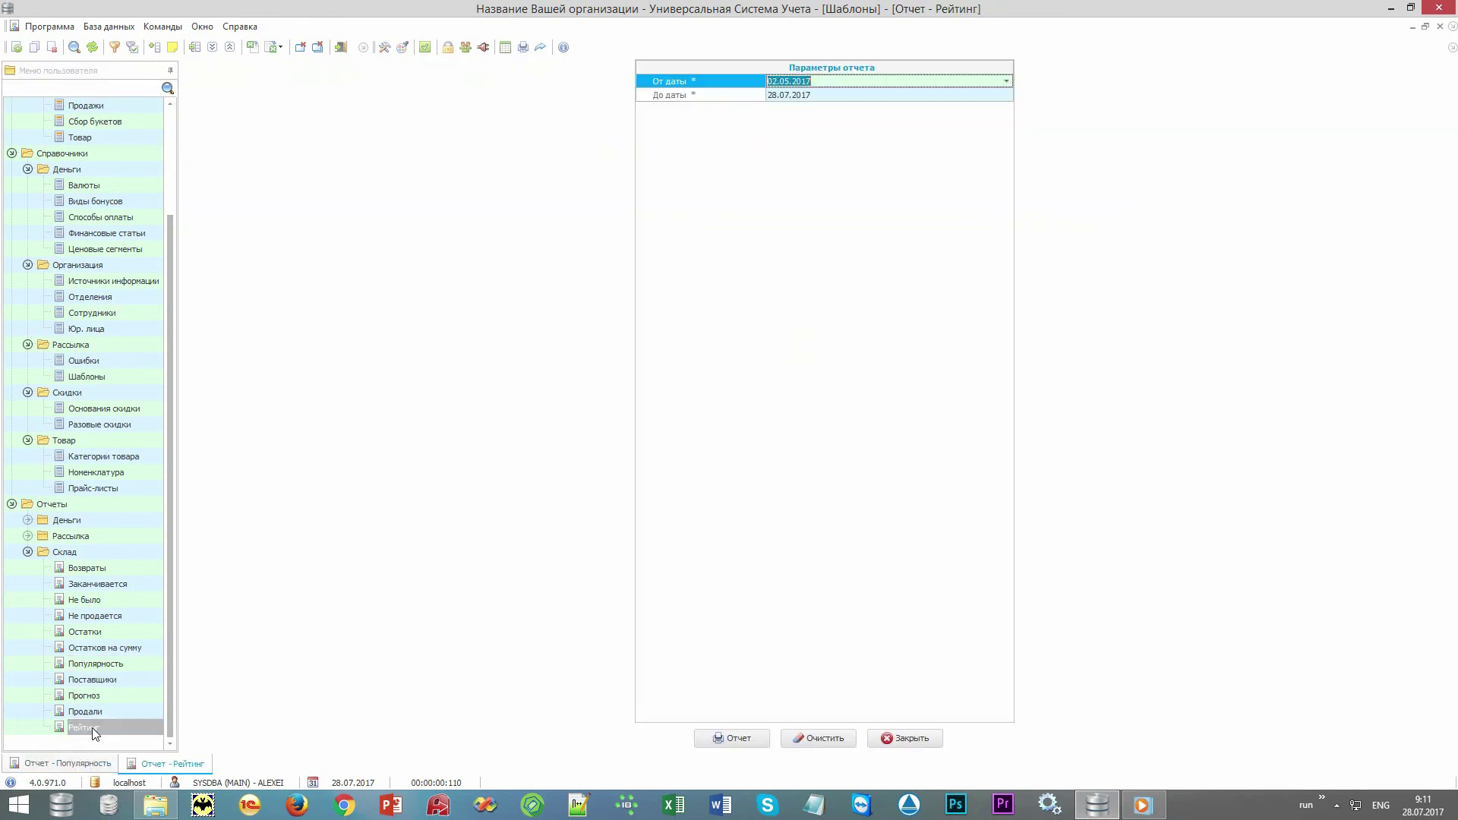
{"action": "left_click", "coordinate": [727, 735]}
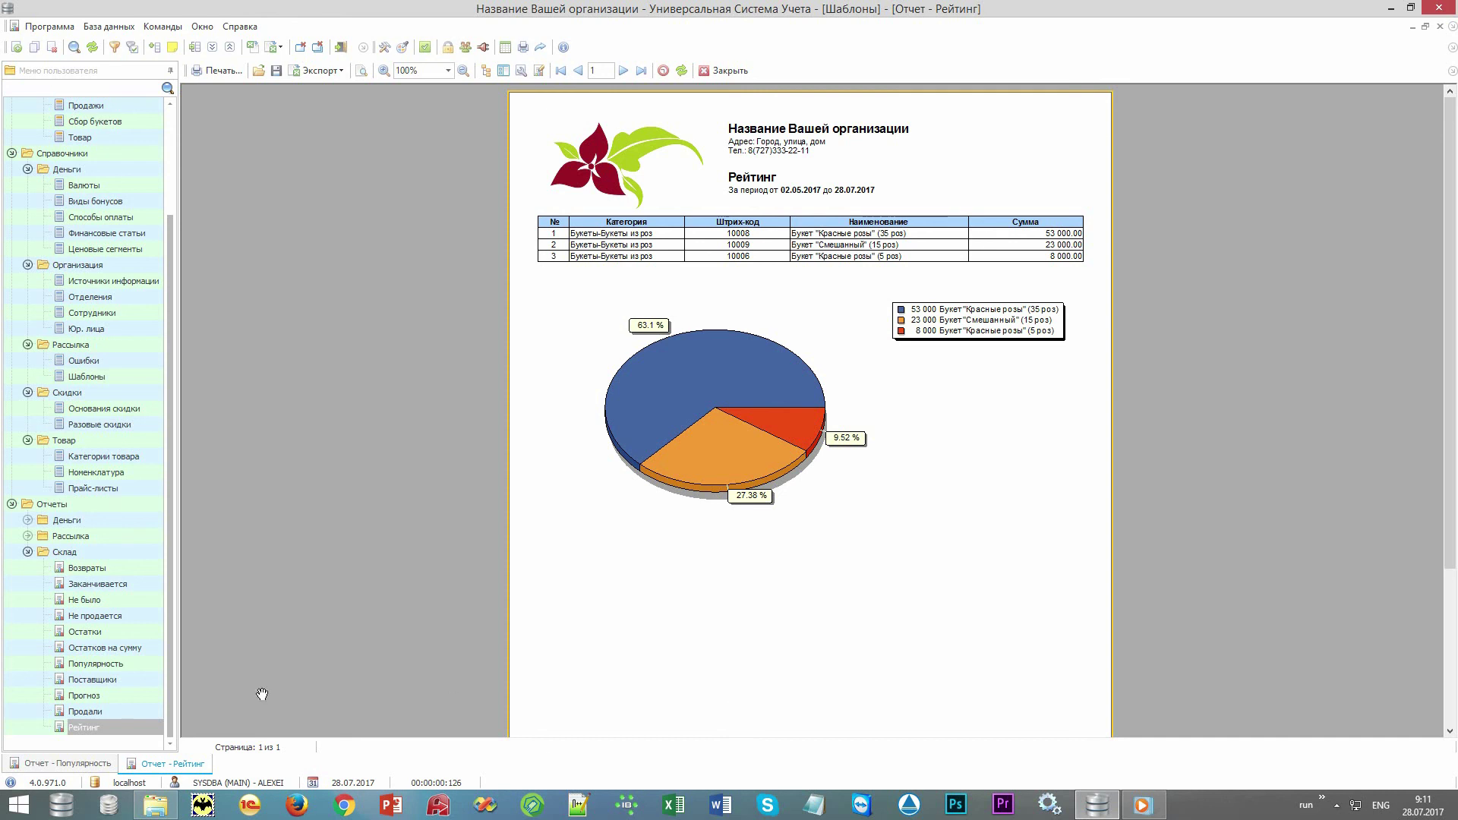
{"action": "double_click", "coordinate": [98, 712]}
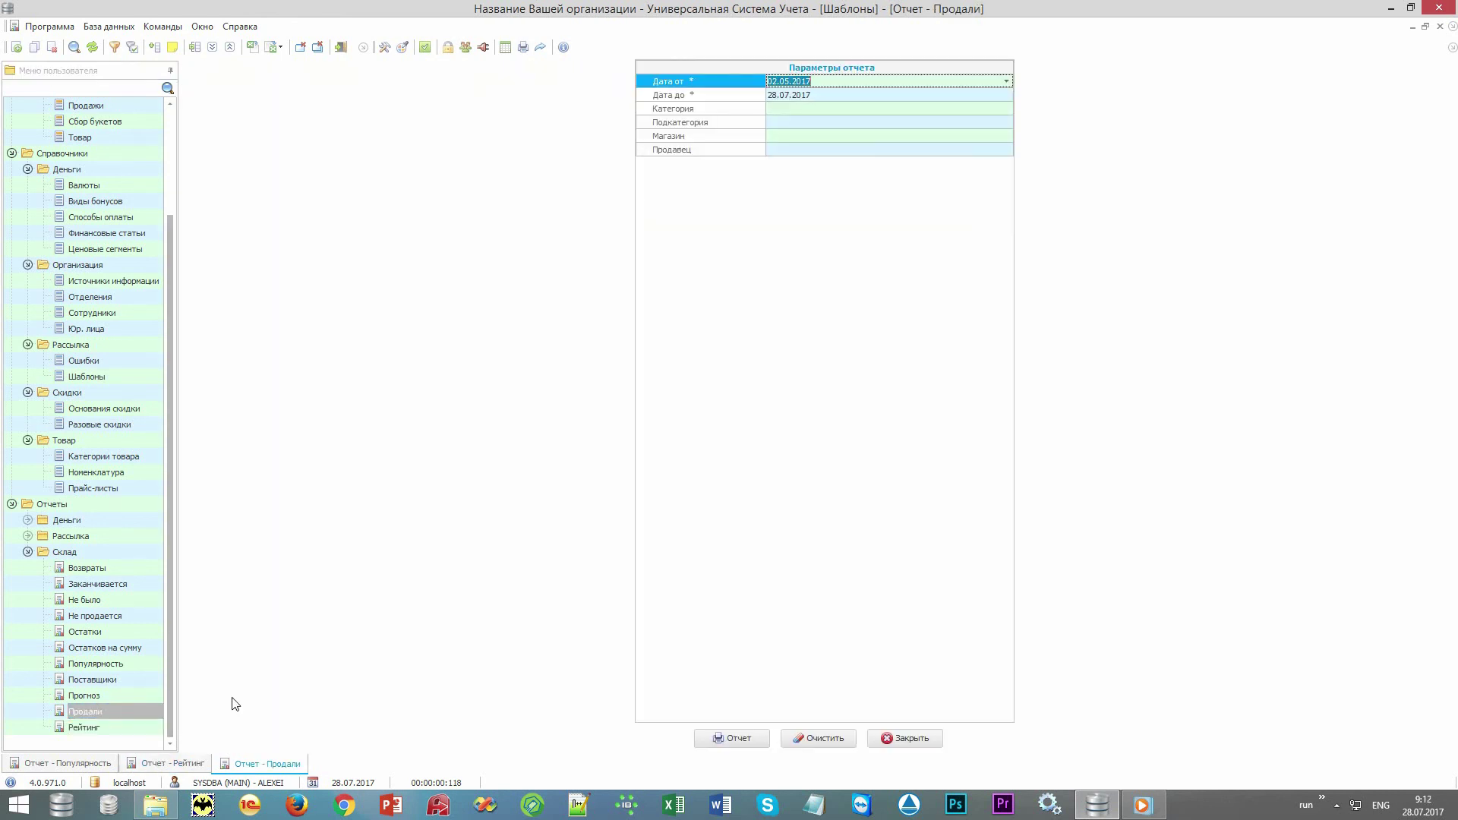
{"action": "left_click", "coordinate": [733, 740]}
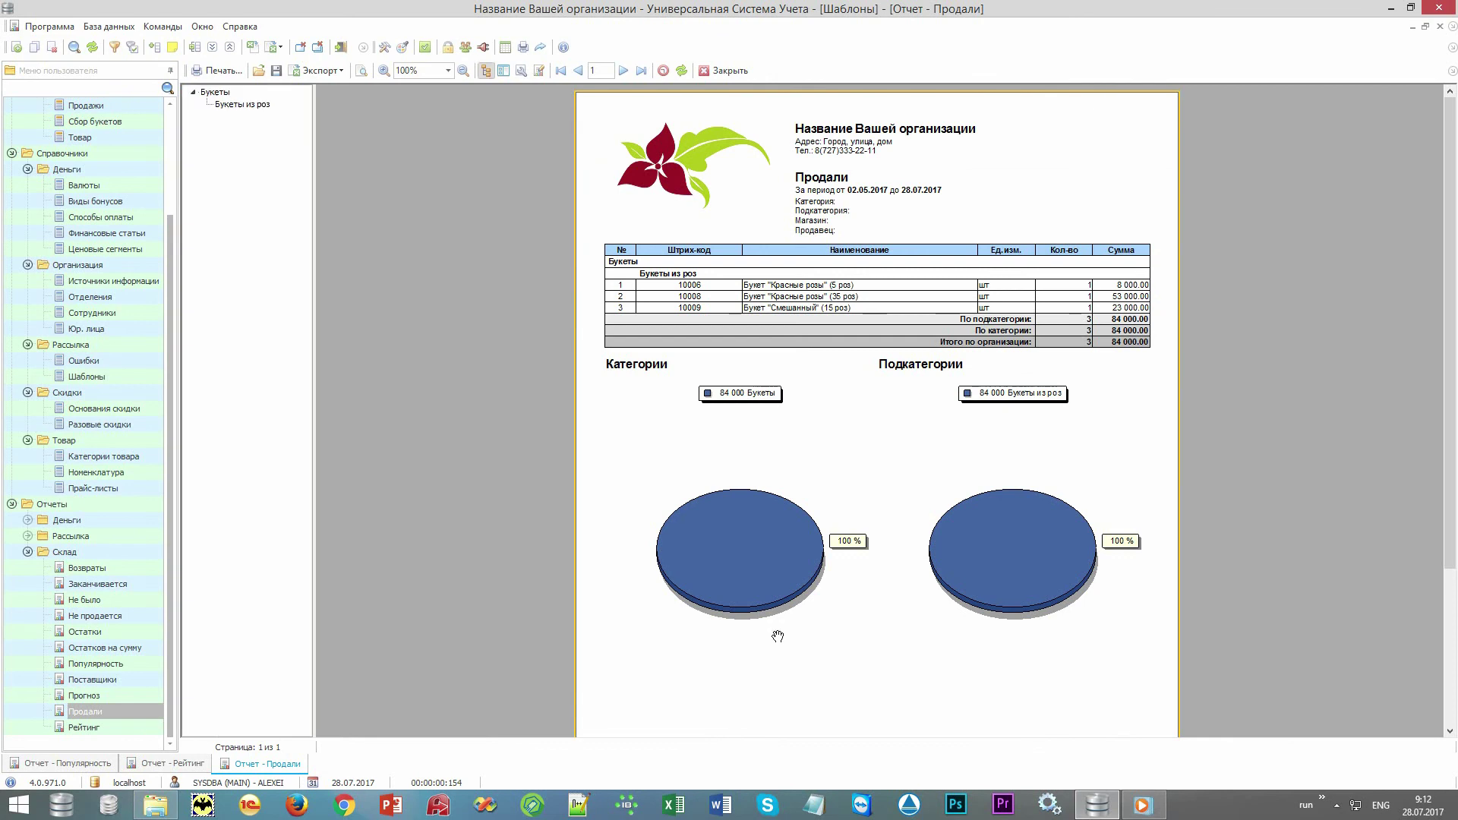